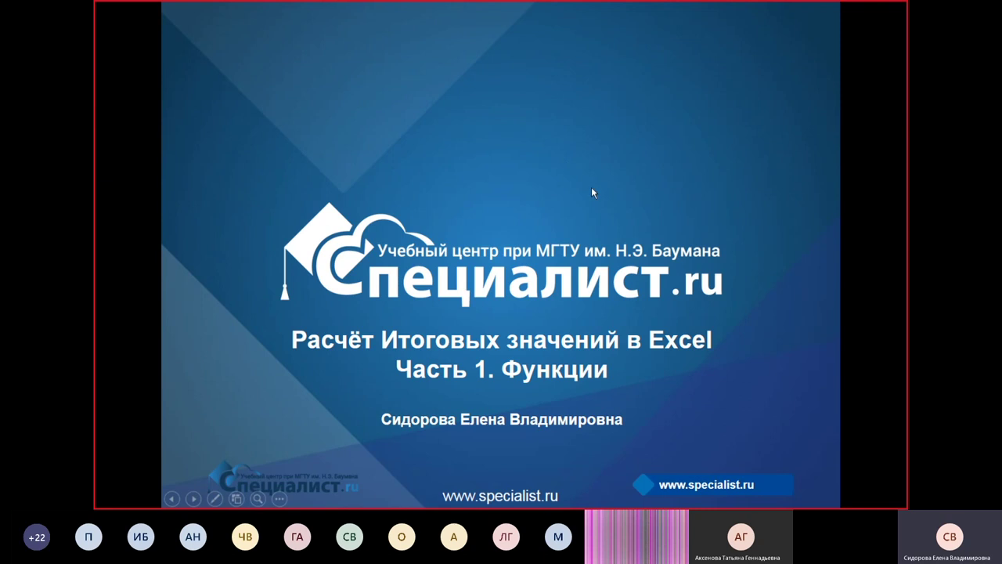
- Advance the slideshow to the 'Расчёт Итоговых значений в Excel' slide
left_click(674, 301)
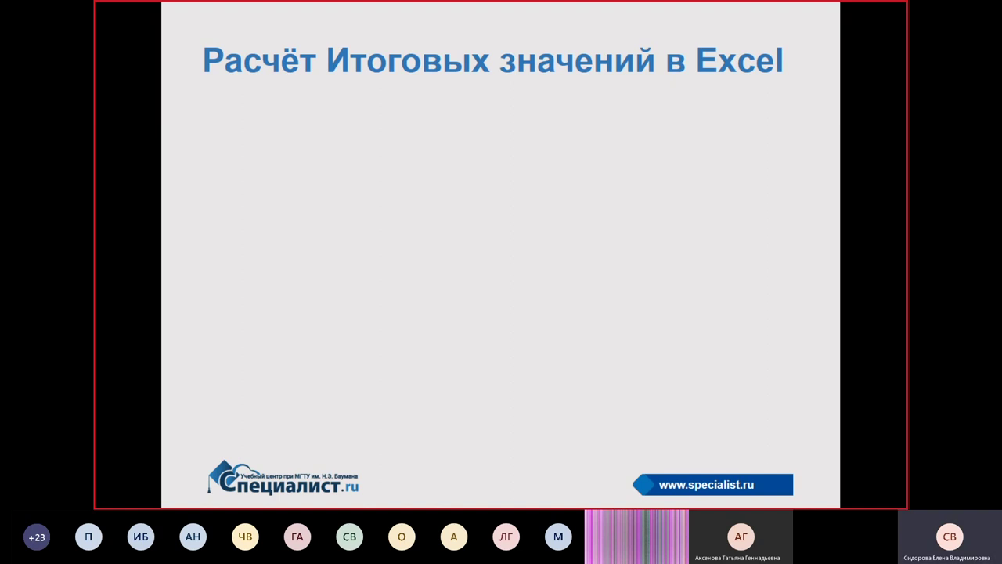
- Go to the 'Содержание семинара' slide and reveal 'Какие бывают Итоговые значения?'
key("Right")
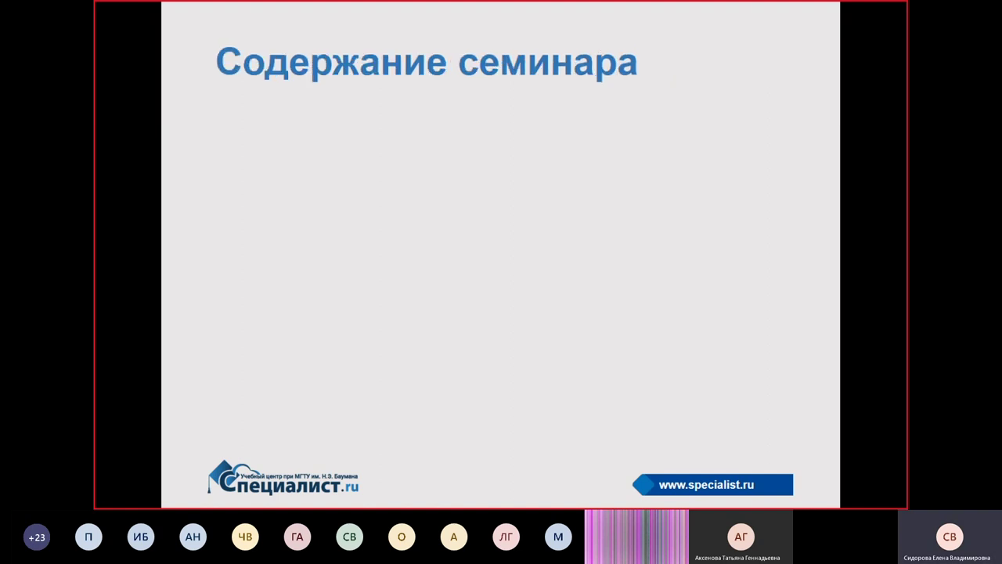
key("Right")
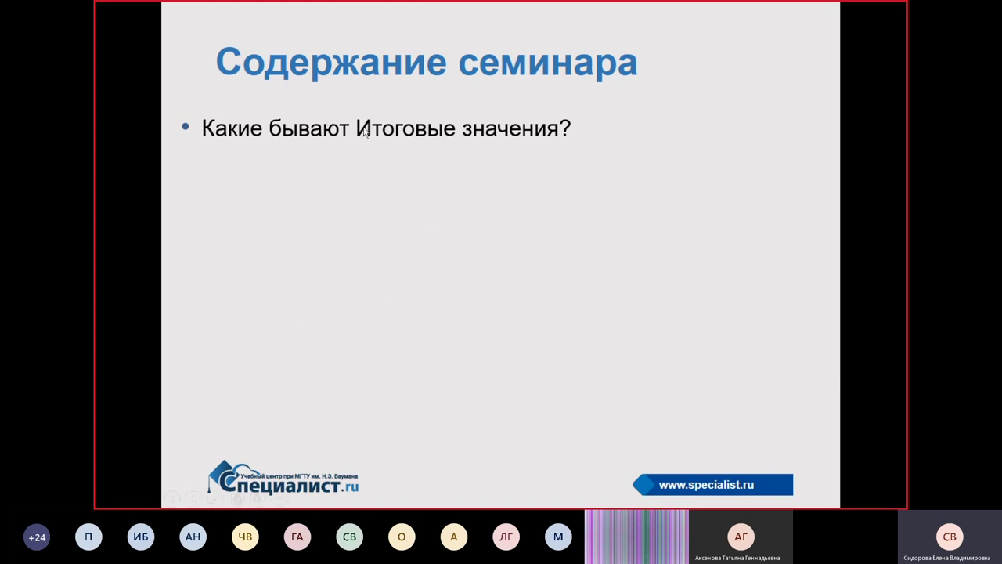
- Reveal the second and third agenda points, end the show, and switch to the Excel workbook
left_click(573, 293)
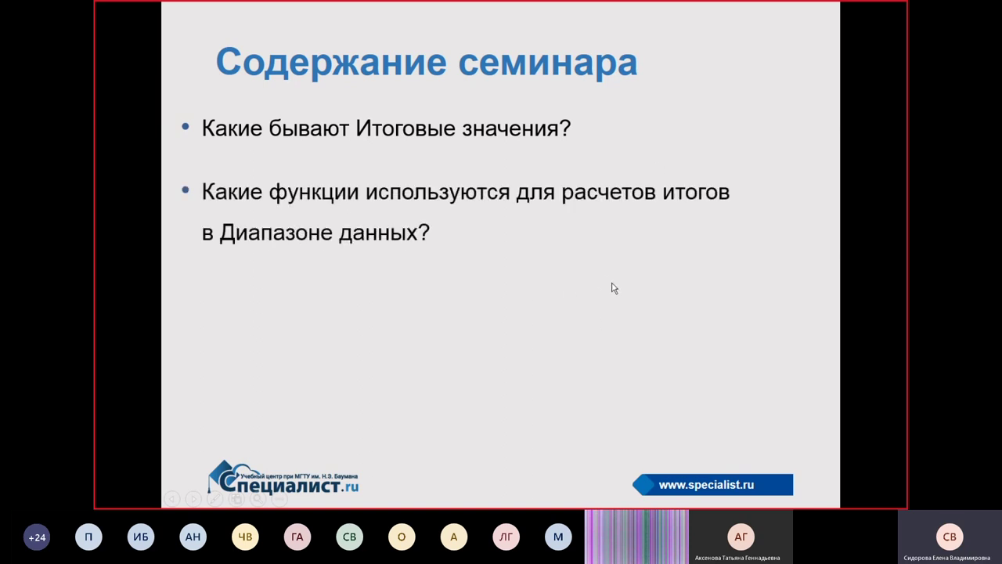
left_click(639, 247)
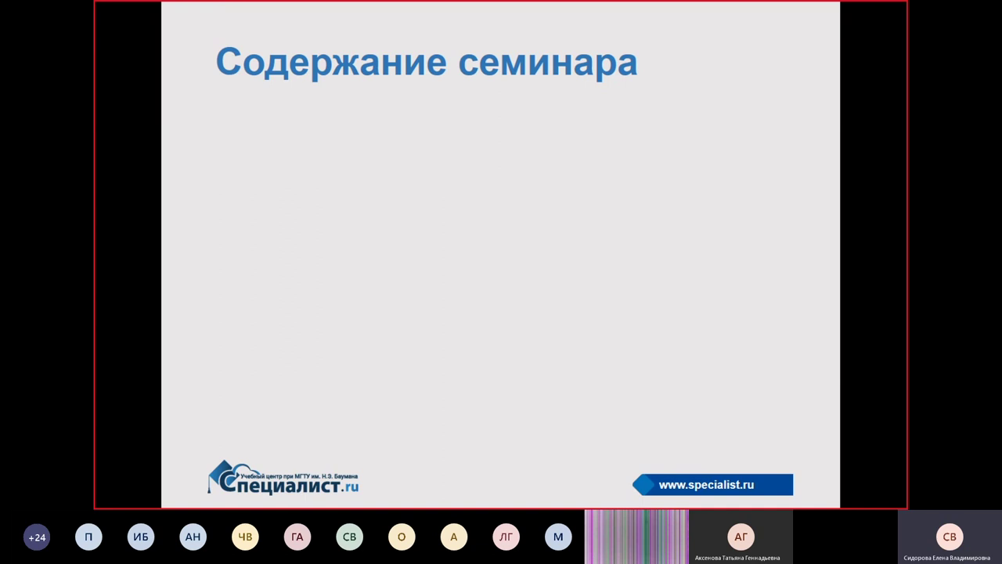
mouse_move(614, 289)
key("Escape")
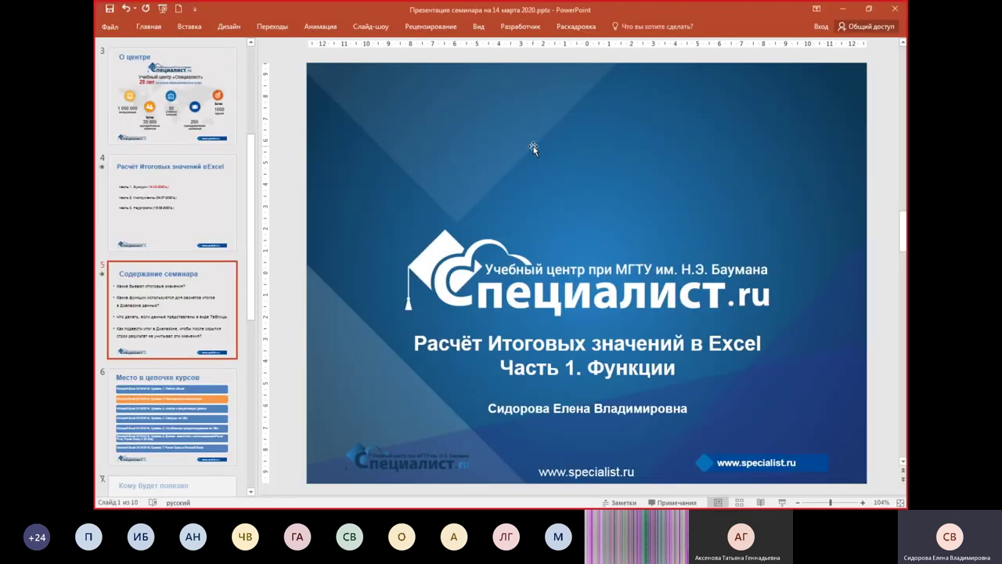
left_click(843, 11)
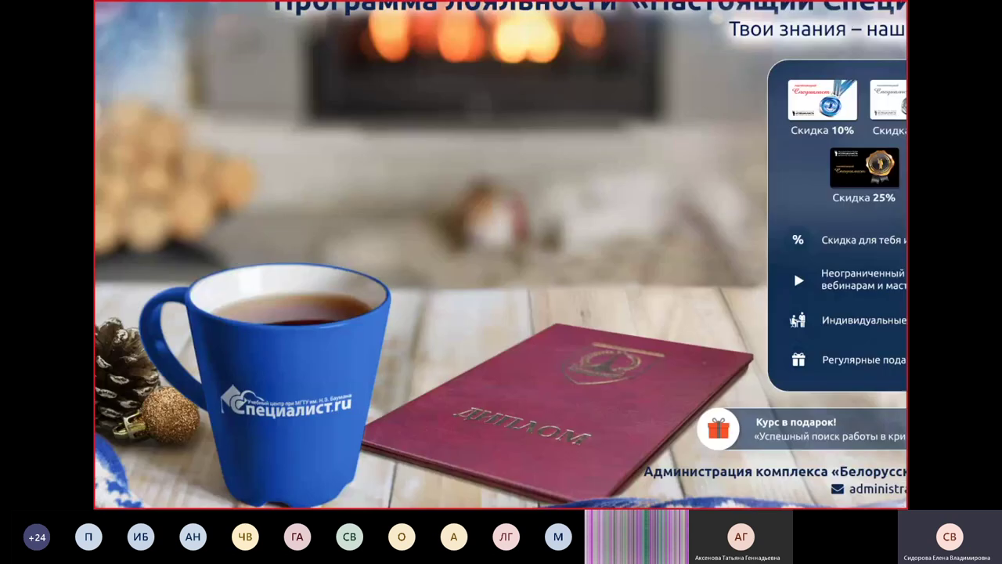
key("alt+Tab")
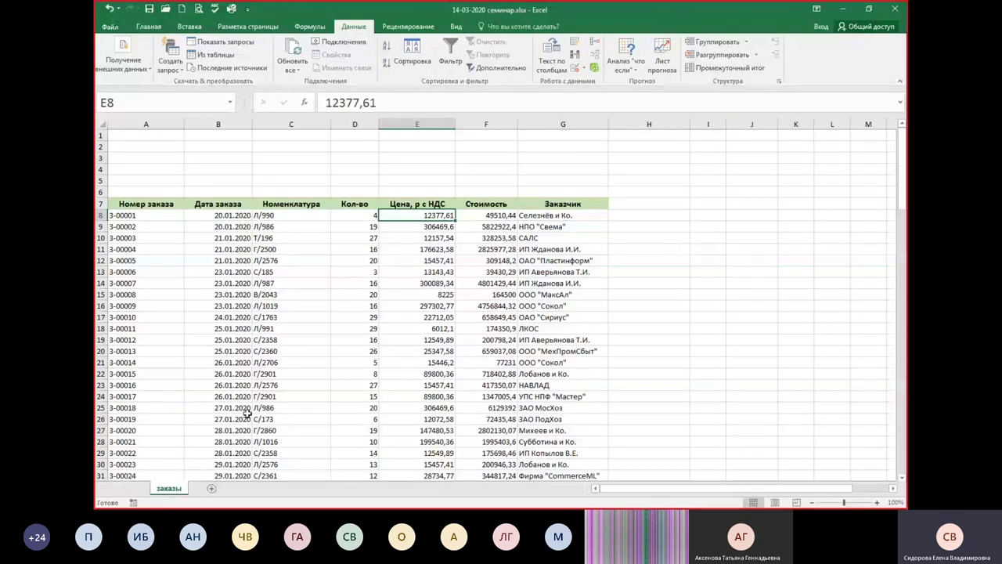
- Browse the orders table from its row 7 header down to row 129 and back, selecting A1 and B1
scroll(239, 376, "down", 10)
scroll(251, 337, "up", 10)
key("ctrl+Down")
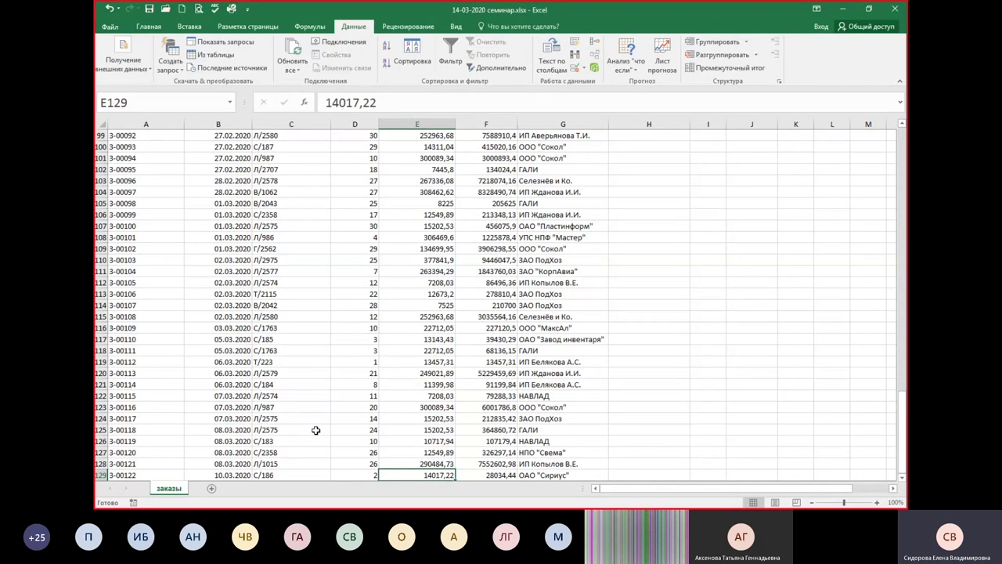
key("ctrl+Up")
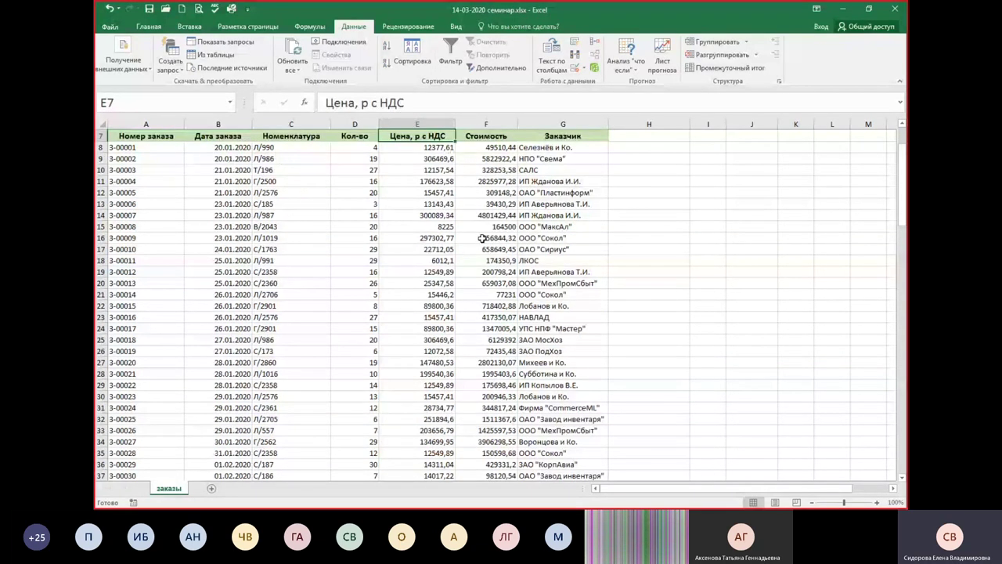
scroll(487, 235, "up", 1)
scroll(487, 229, "up", 1)
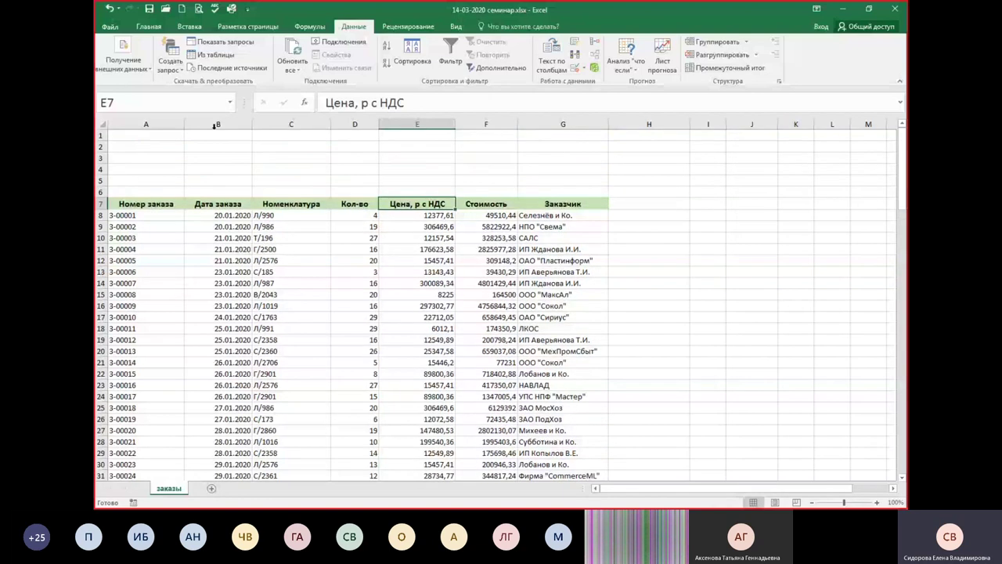
left_click(153, 134)
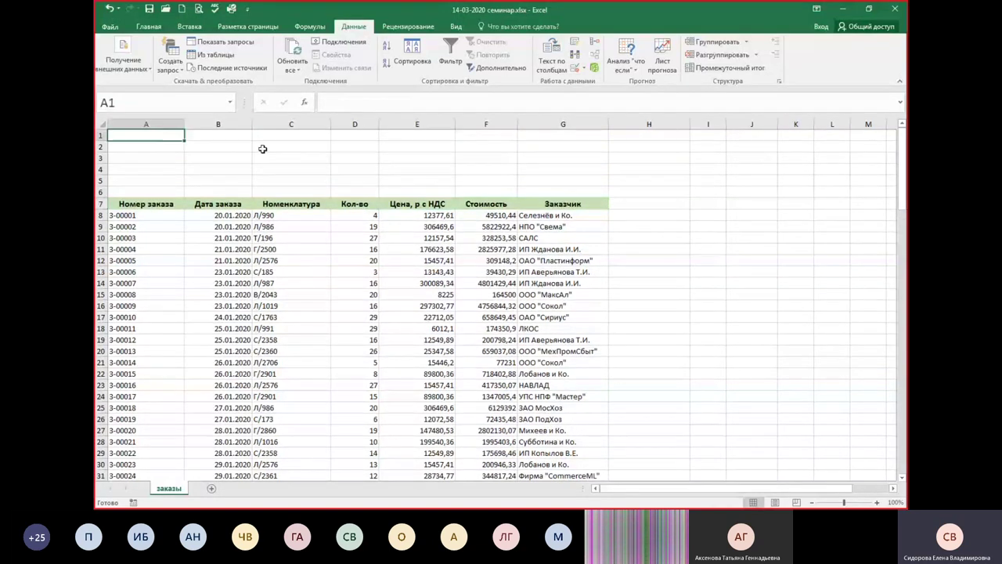
left_click(199, 138)
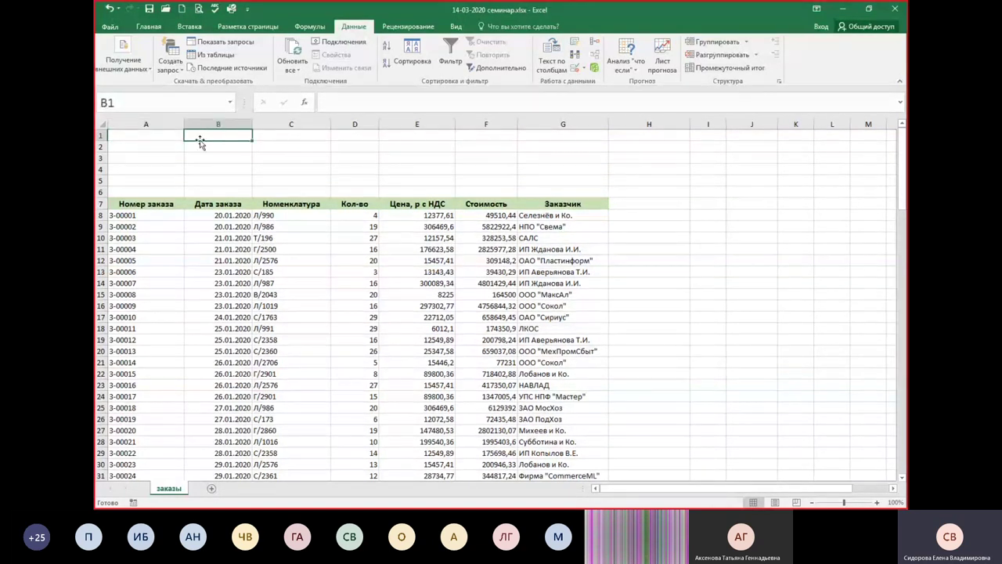
left_click(149, 26)
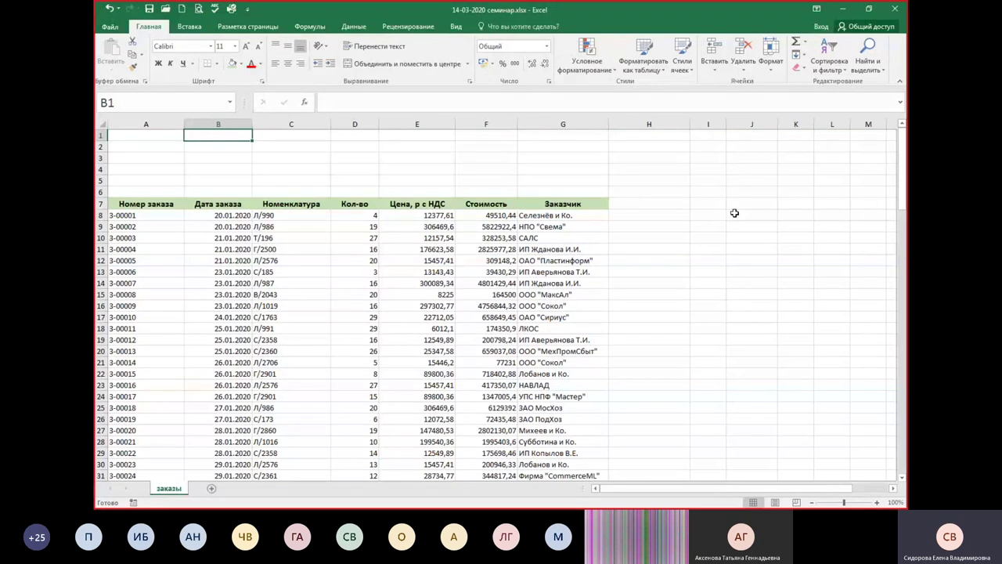
- Enter =СУММ(E8:E129) in J1 to total the price column, giving 12038889,29
left_click(806, 43)
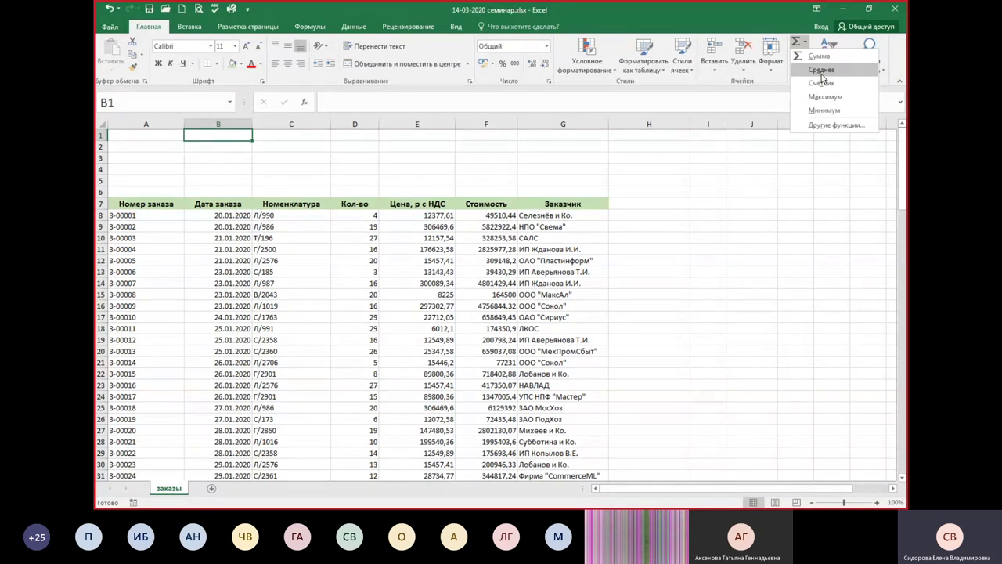
left_click(262, 145)
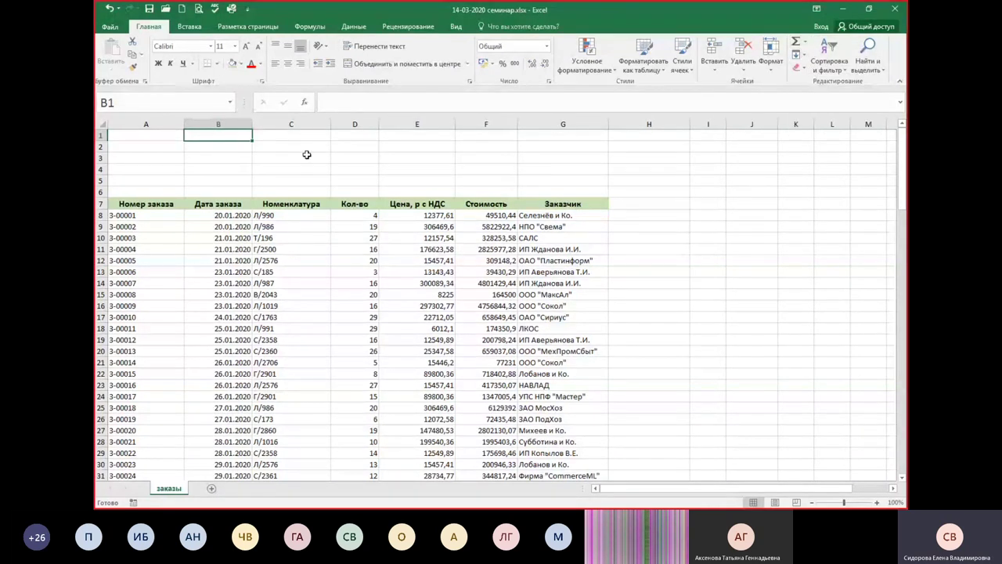
left_click(747, 139)
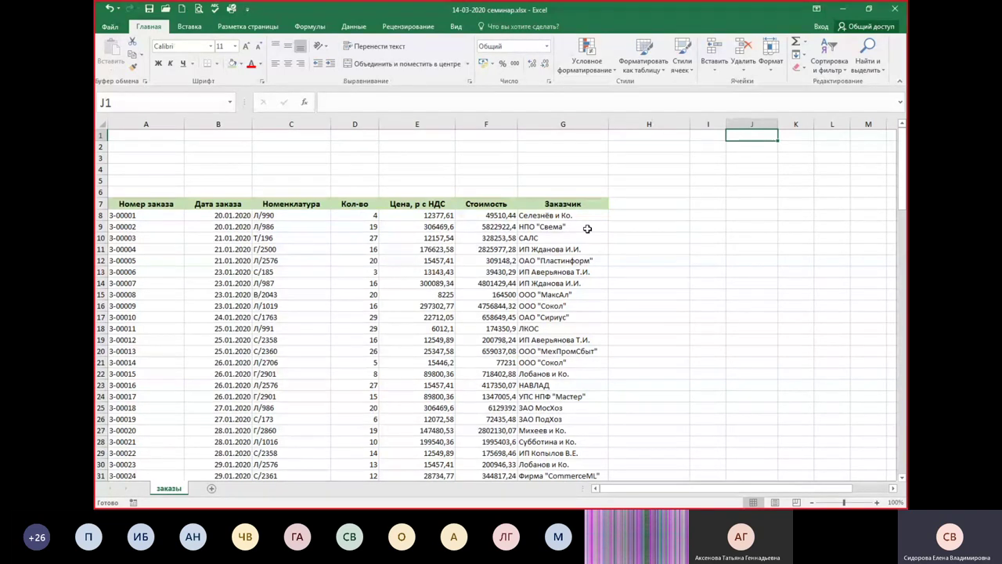
key("alt+equal")
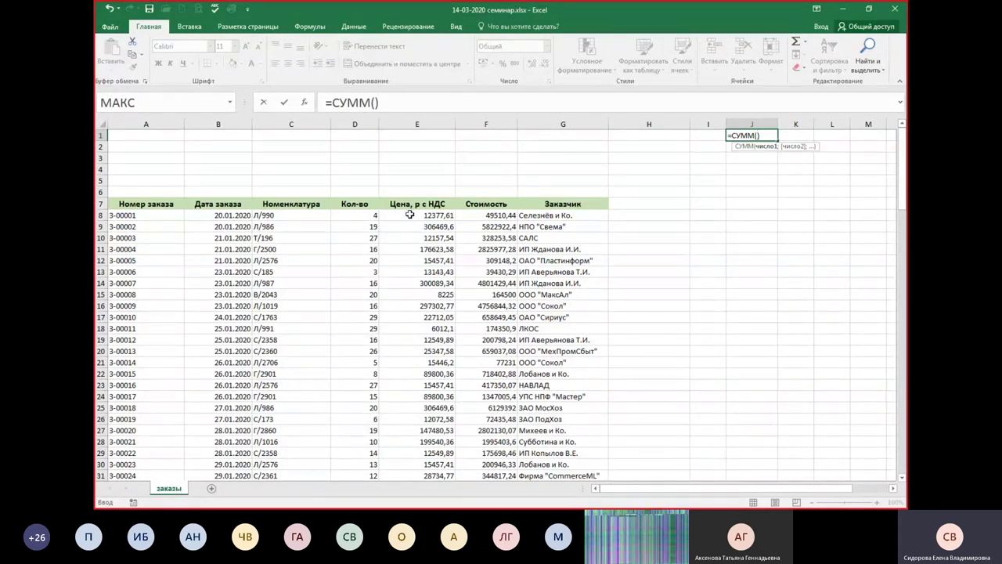
left_click(409, 213)
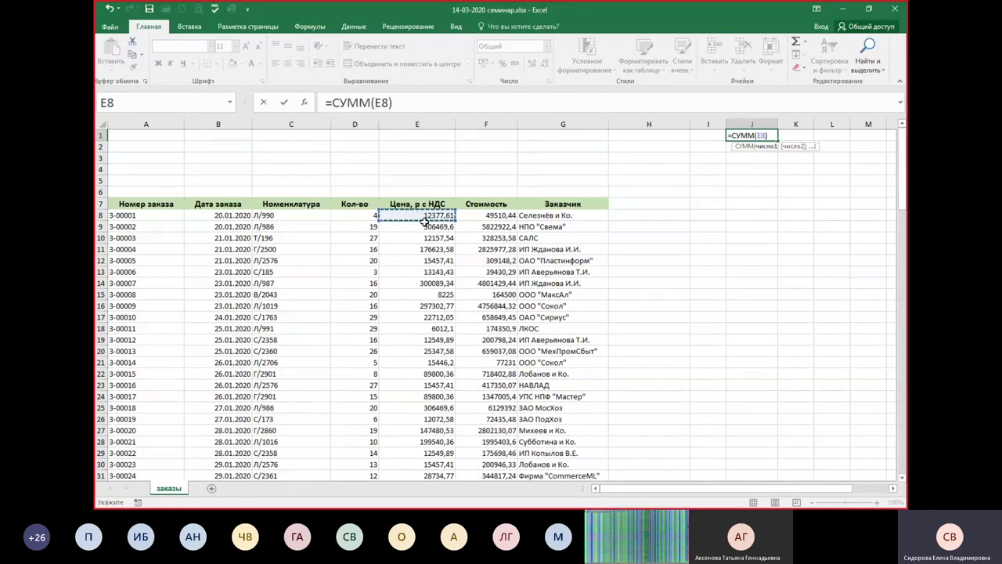
key("ctrl+shift+Down")
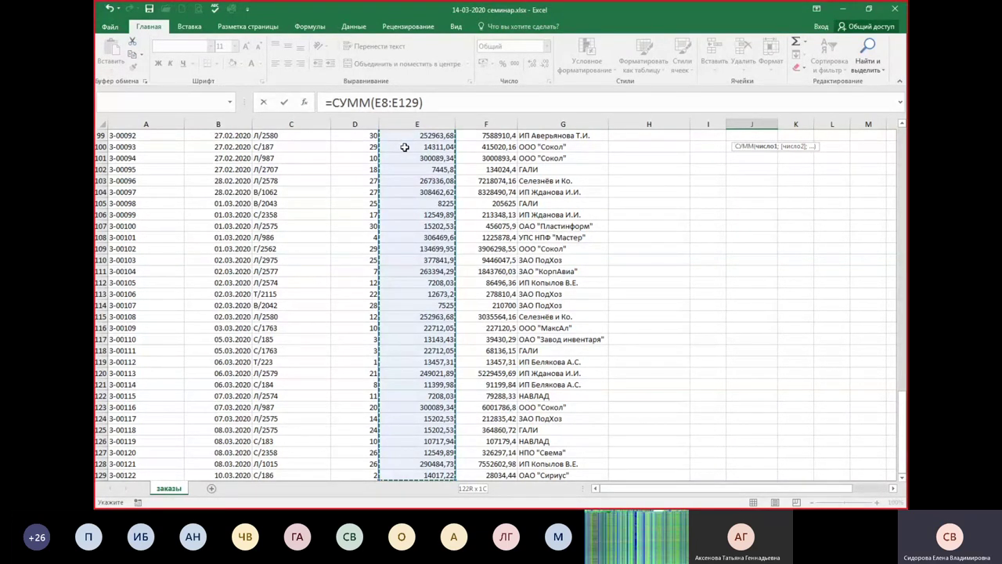
key("Return")
scroll(784, 258, "up", 9)
scroll(784, 258, "up", 6)
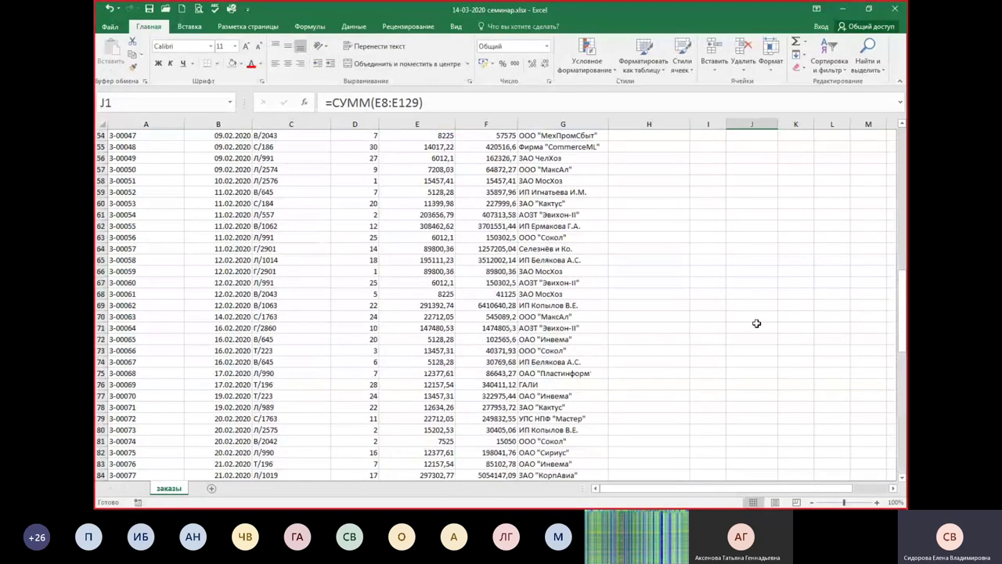
scroll(757, 323, "up", 18)
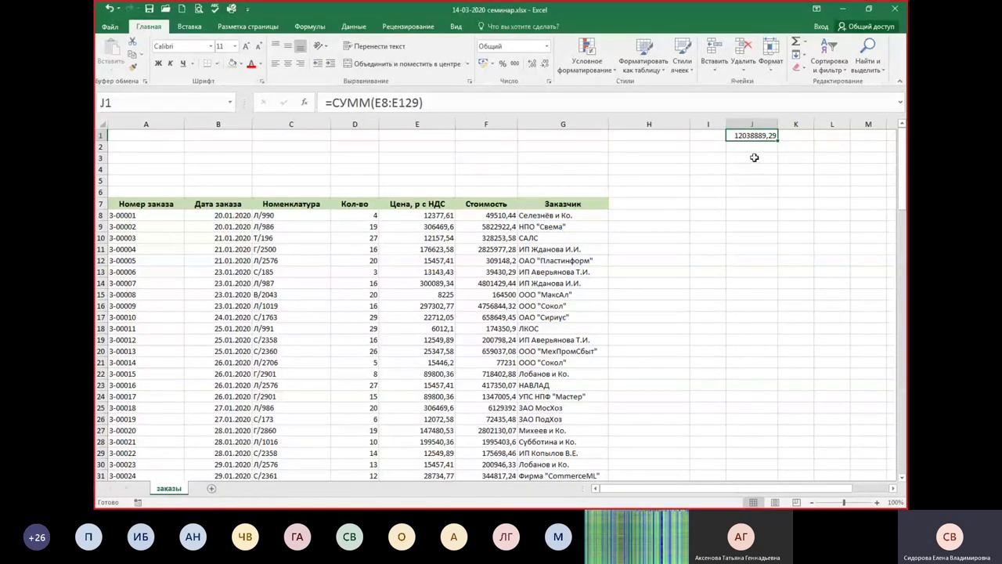
left_click(754, 158)
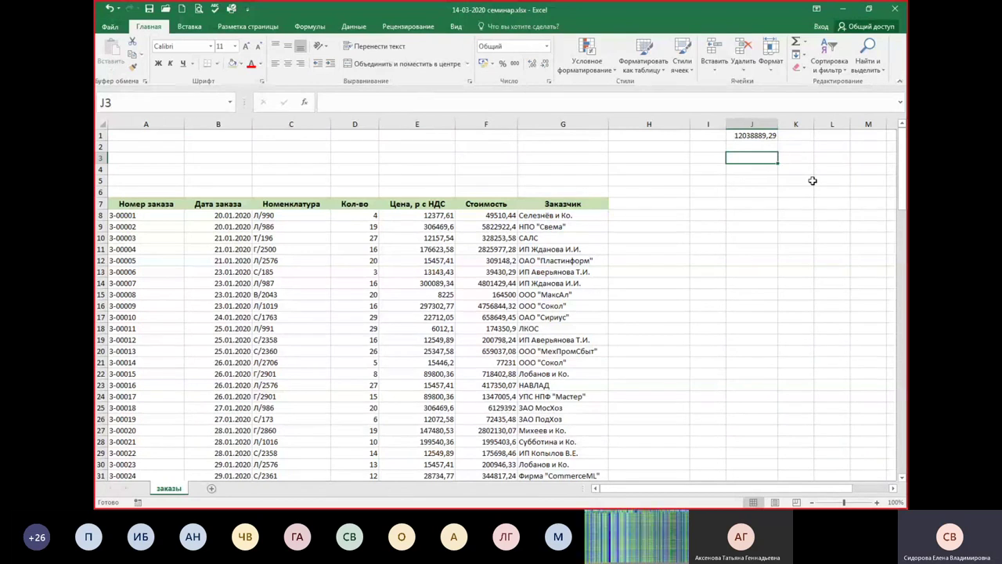
- Enter =МИН(D8:D129) in J3 to find the minimum quantity, 1
type("=мин")
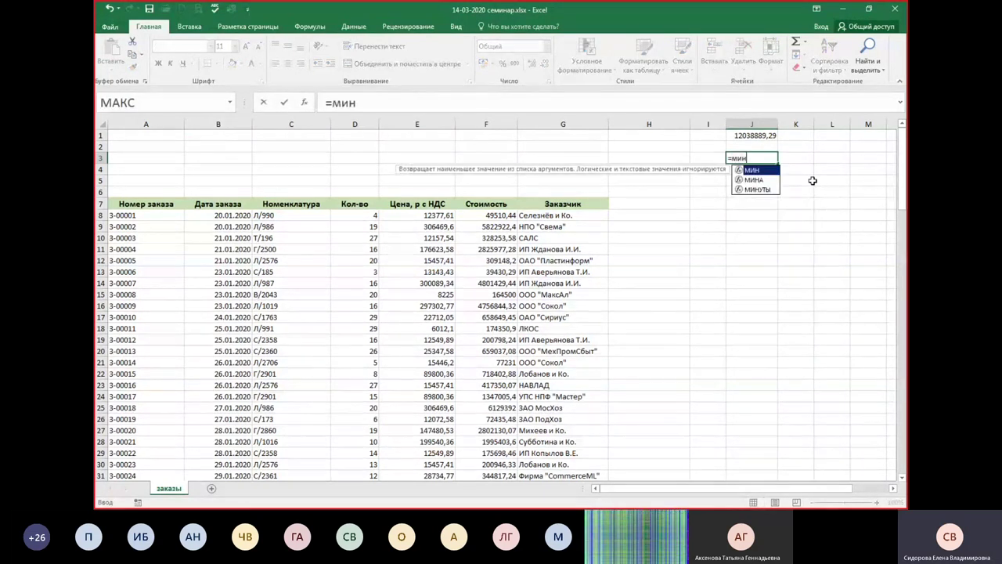
key("Tab")
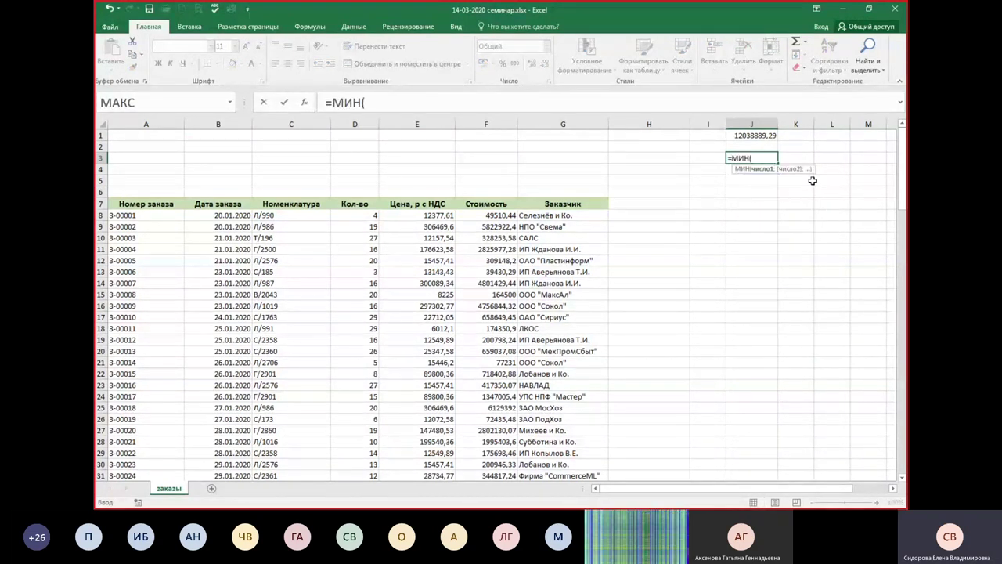
left_click(365, 216)
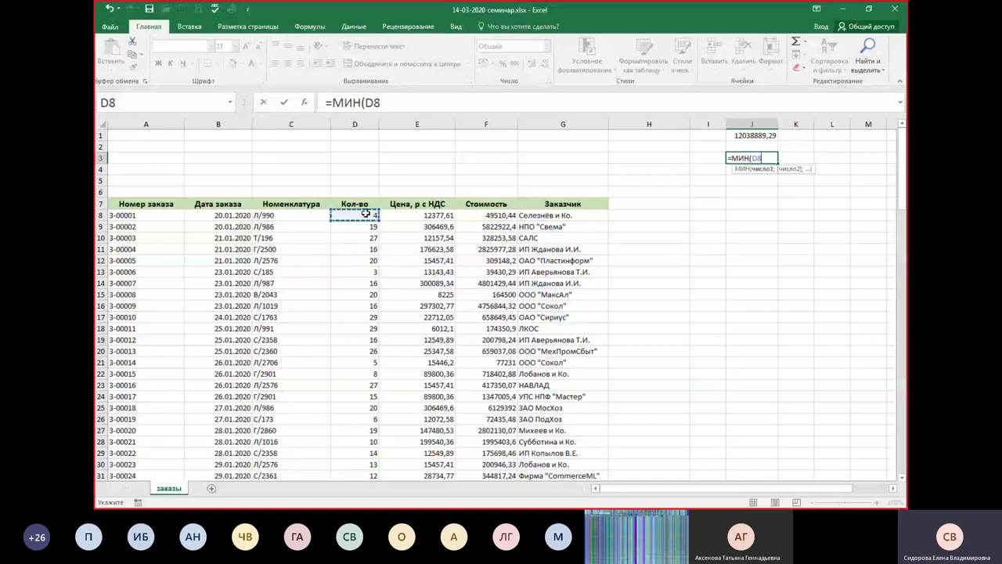
key("ctrl+shift+Down")
key("ctrl+Return")
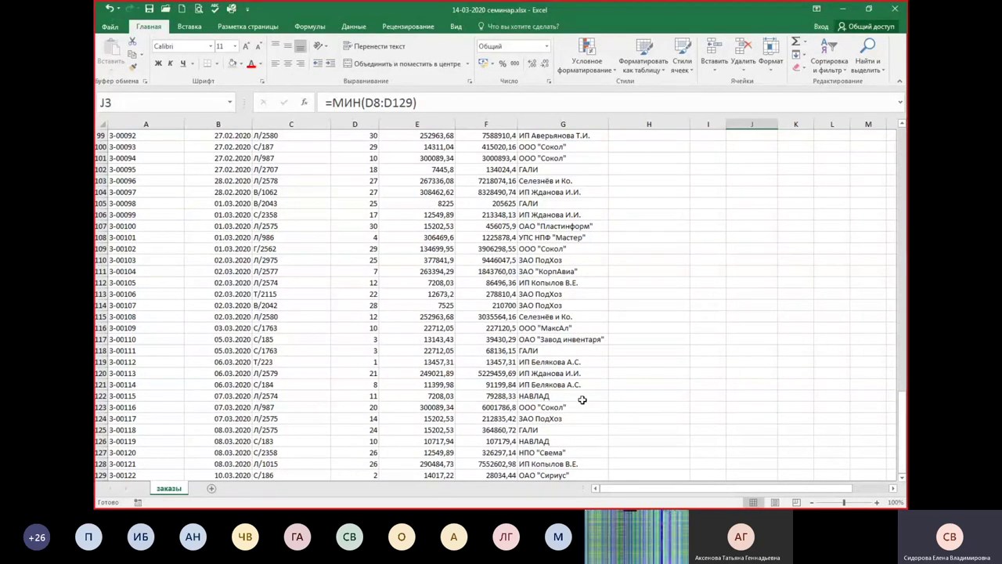
- Label the minimum with 'мин кол-во' in K3 after reviewing the J1 and J3 formulas
key("ctrl+Up")
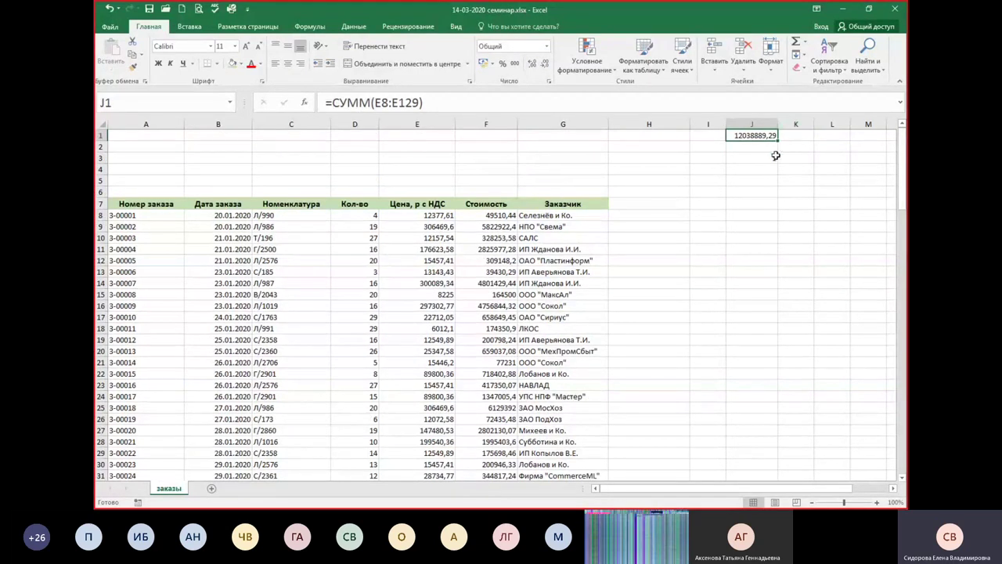
left_click(767, 166)
left_click(749, 156)
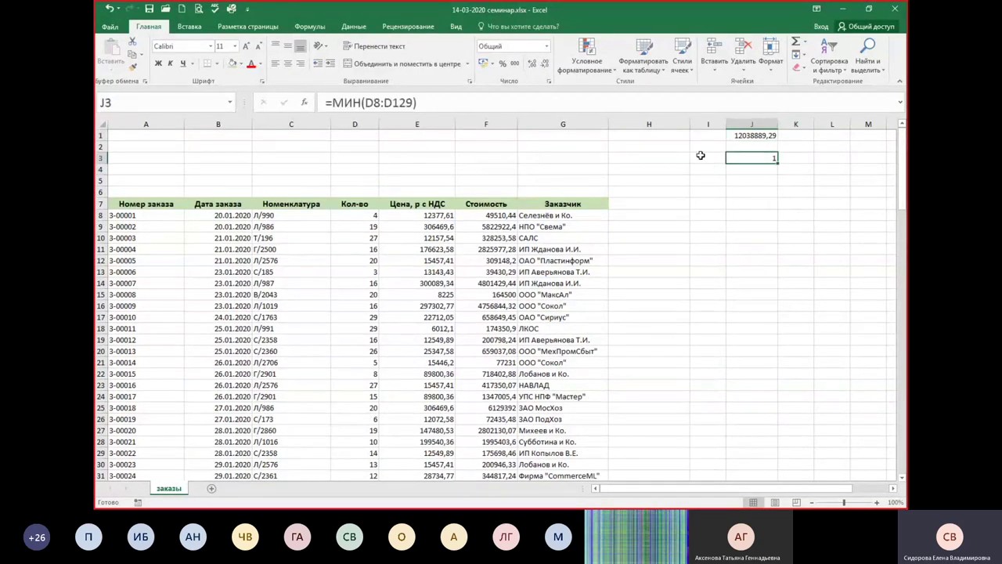
left_click(810, 160)
type("мин")
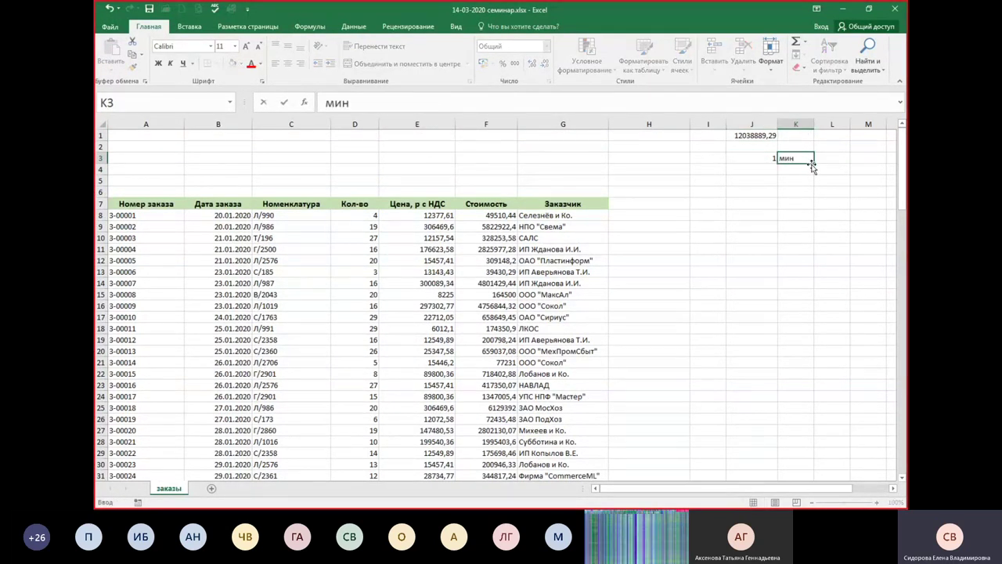
type(" кол-во")
left_click(795, 124)
left_click(799, 136)
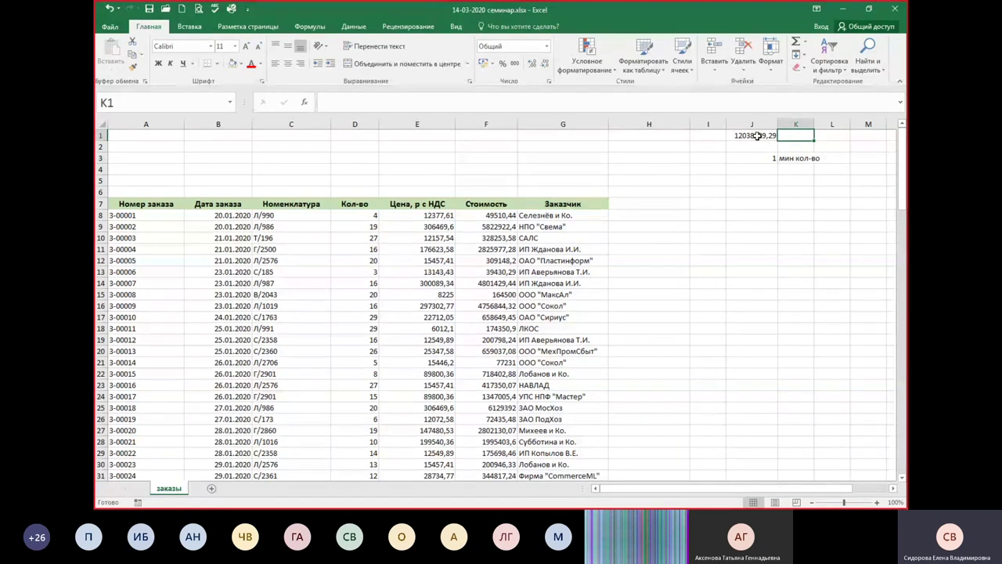
- Shift the J1 sum range to F8:F129 so it totals Стоимость, giving 182373088,3
left_click(756, 136)
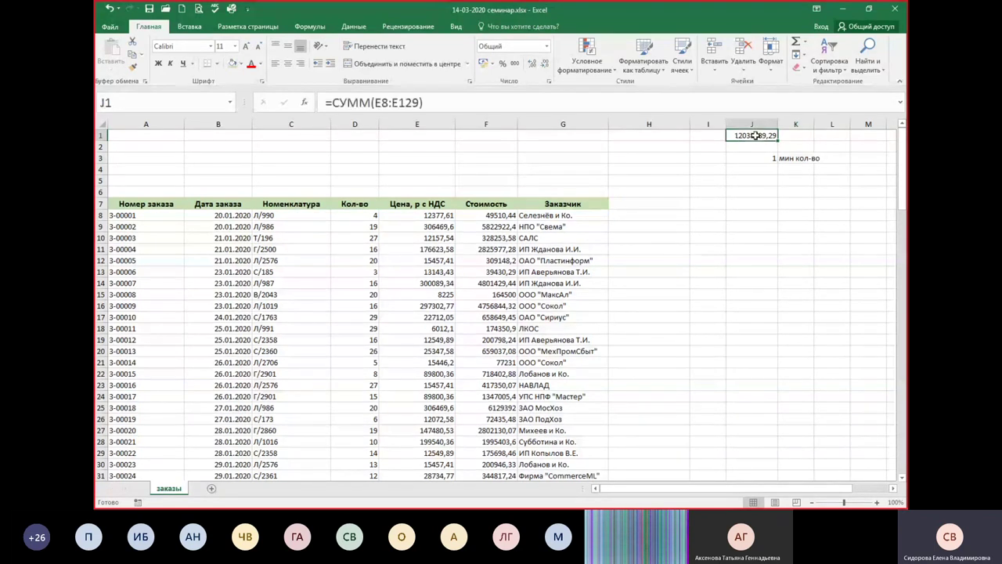
double_click(756, 136)
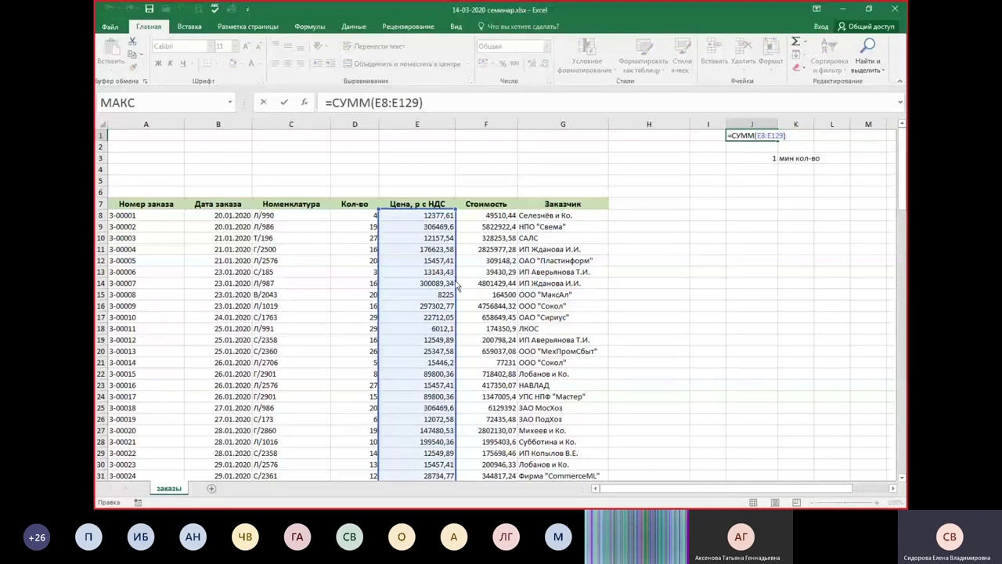
left_click_drag(457, 283, 462, 283)
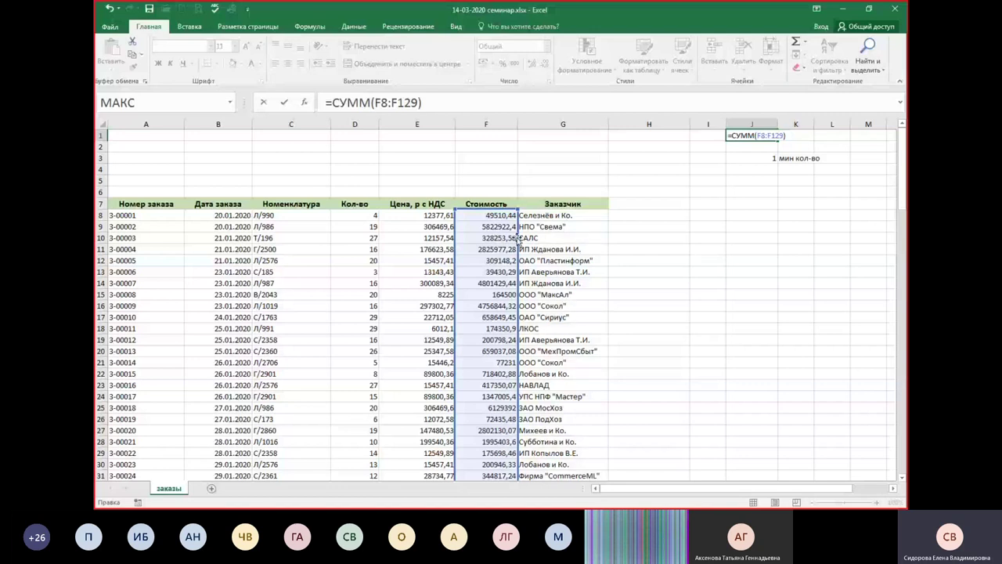
left_click_drag(518, 241, 683, 242)
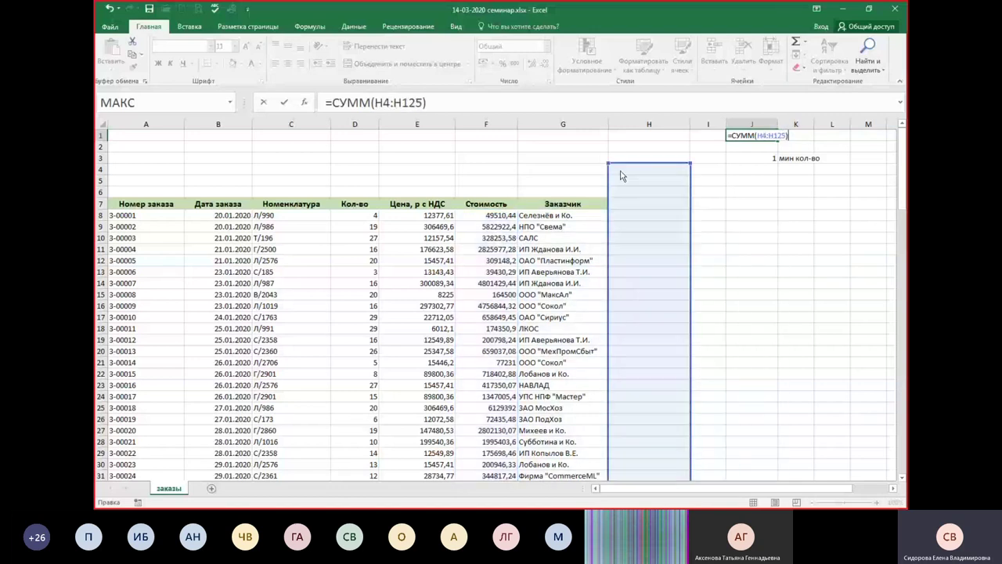
left_click_drag(683, 243, 488, 243)
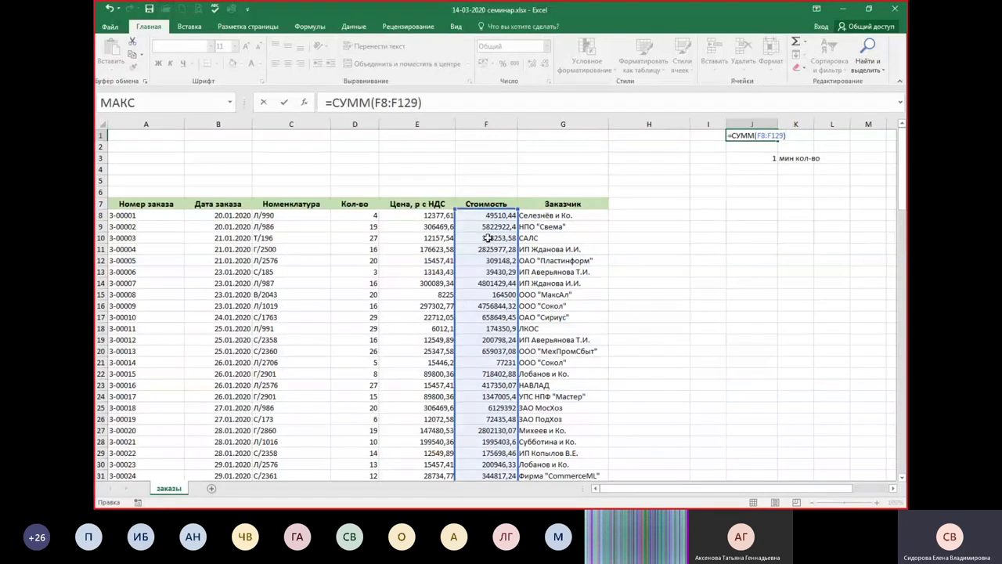
key("ctrl+Return")
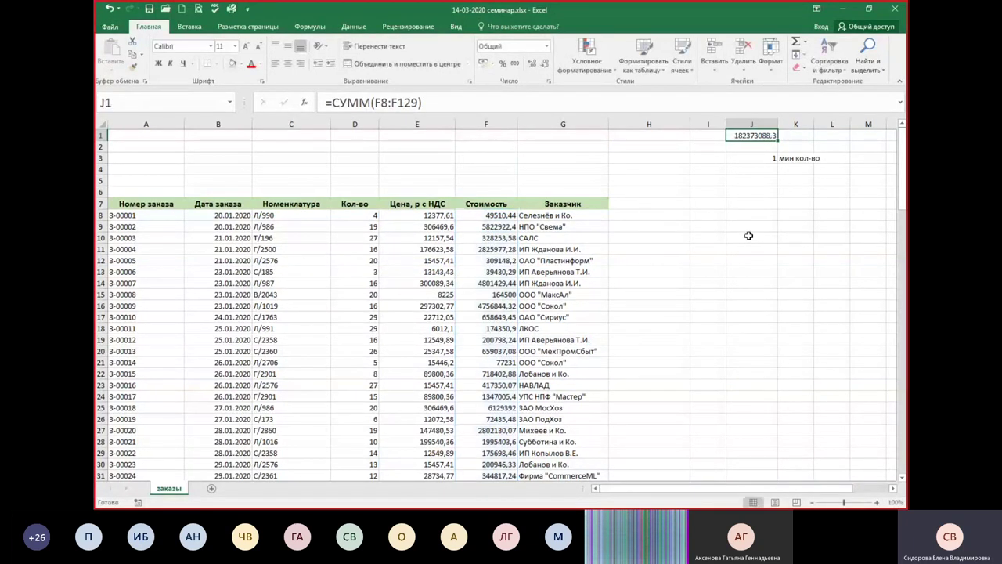
left_click(799, 135)
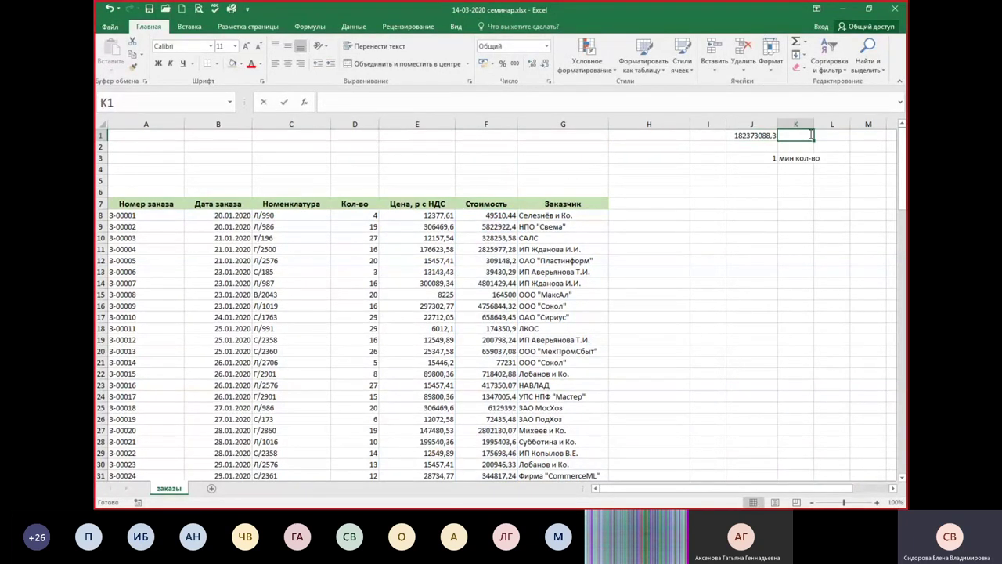
- Label the J1 total 'общая стоимость' in cell K1
type("общая стоимость")
key("Return")
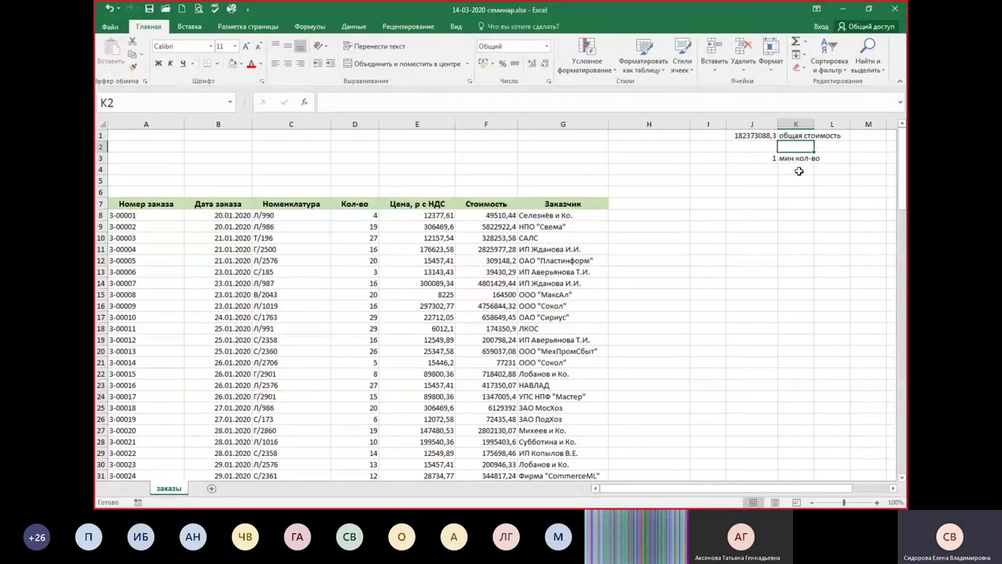
left_click(759, 179)
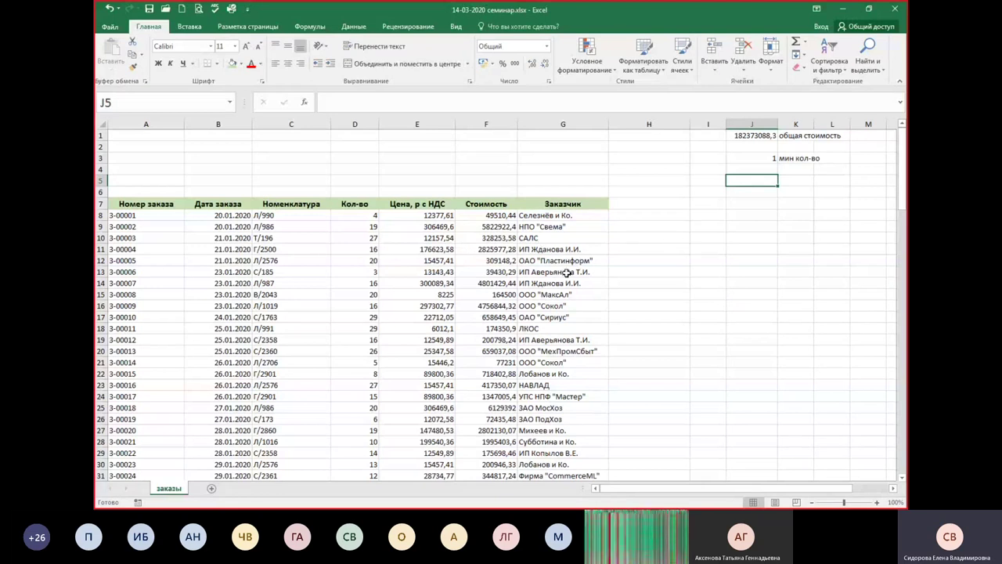
- Copy the Заказчик customer column from G7 down to its last row
left_click(564, 204)
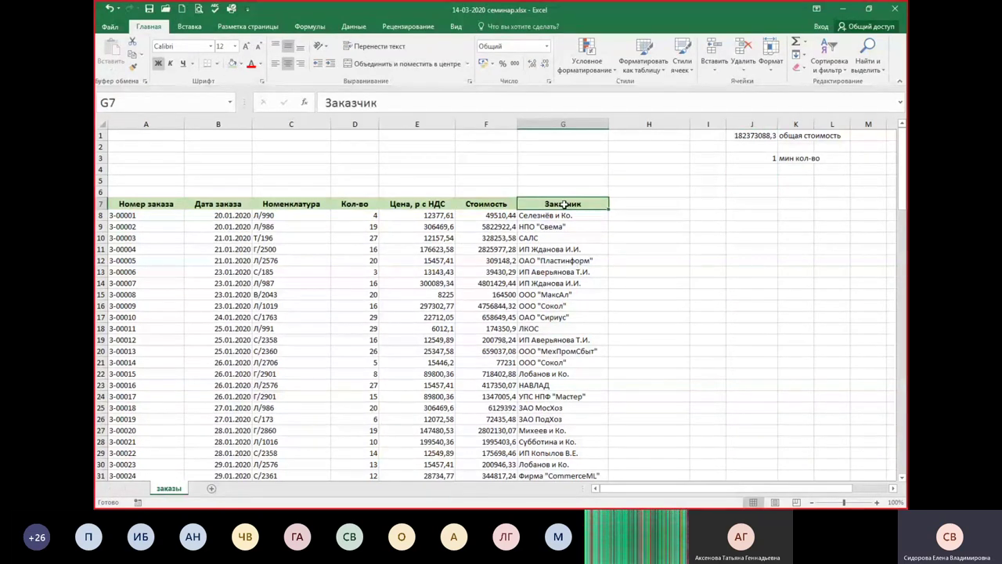
key("ctrl+shift+Down")
key("ctrl+c")
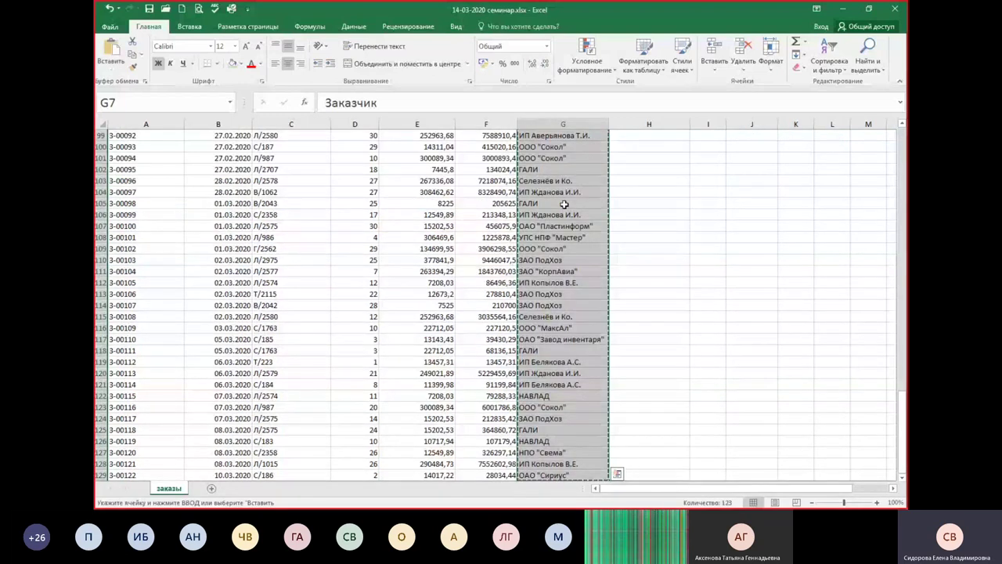
- Paste the customer names as values only into column J starting at J11
scroll(894, 484, "right", 2)
scroll(803, 177, "up", 10)
left_click_drag(903, 297, 903, 141)
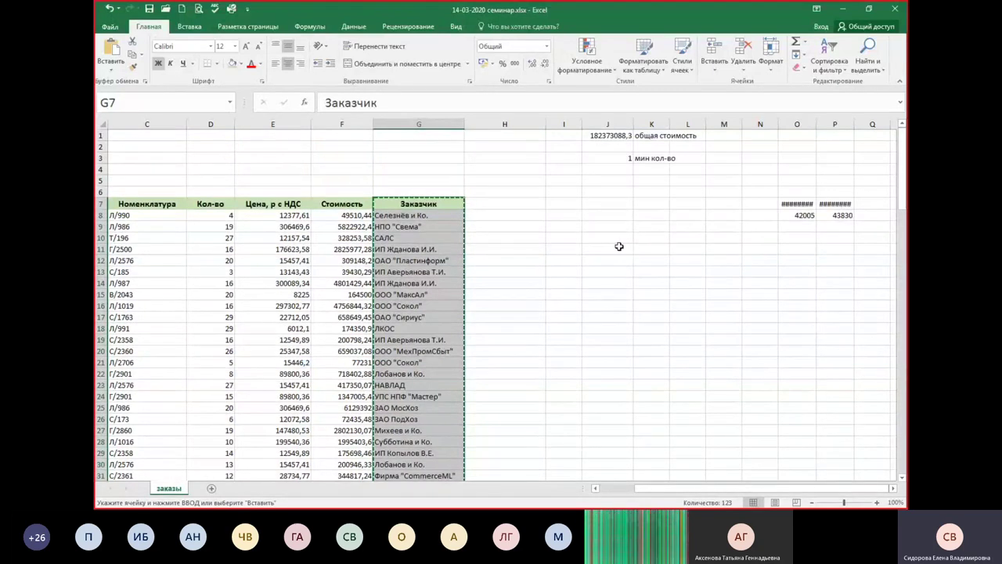
right_click(619, 249)
left_click(660, 302)
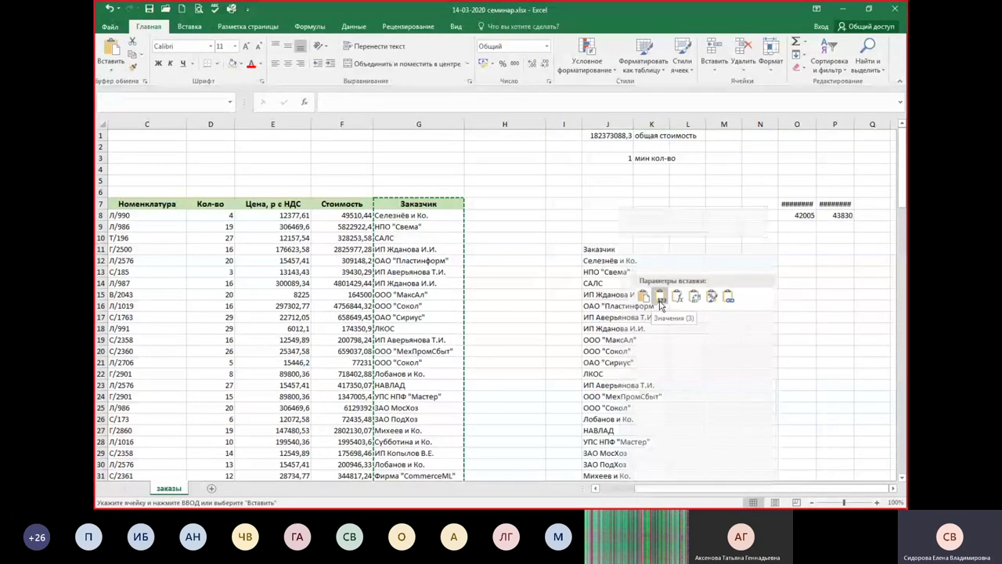
left_click(607, 250)
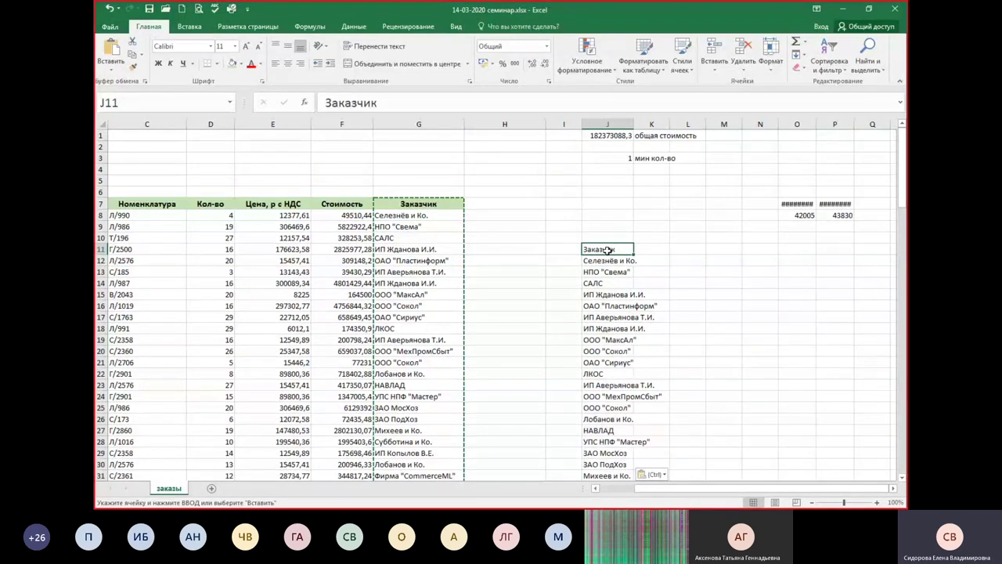
left_click(611, 261)
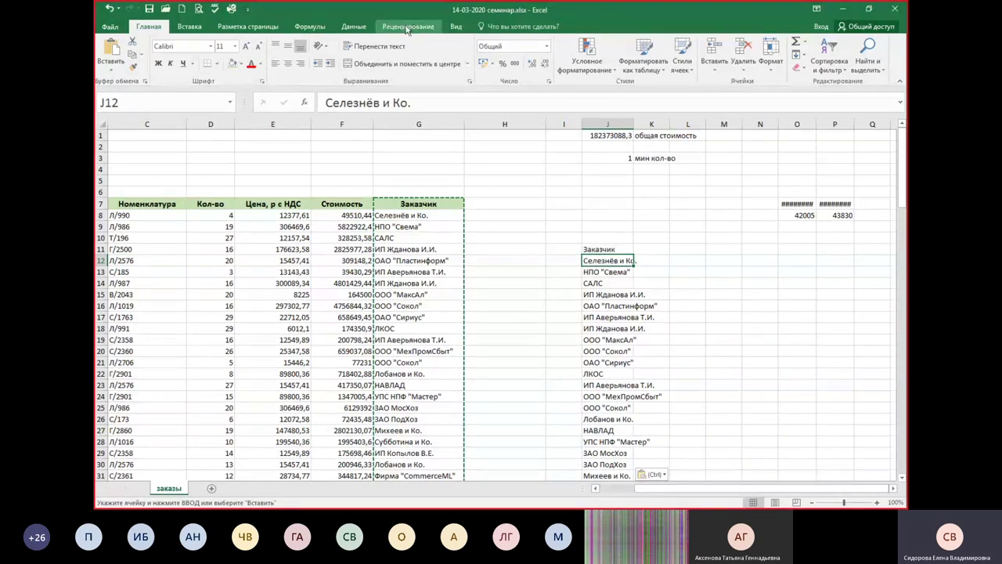
- Remove duplicate customers from column J, deleting 90 and leaving 33 unique names
left_click(354, 26)
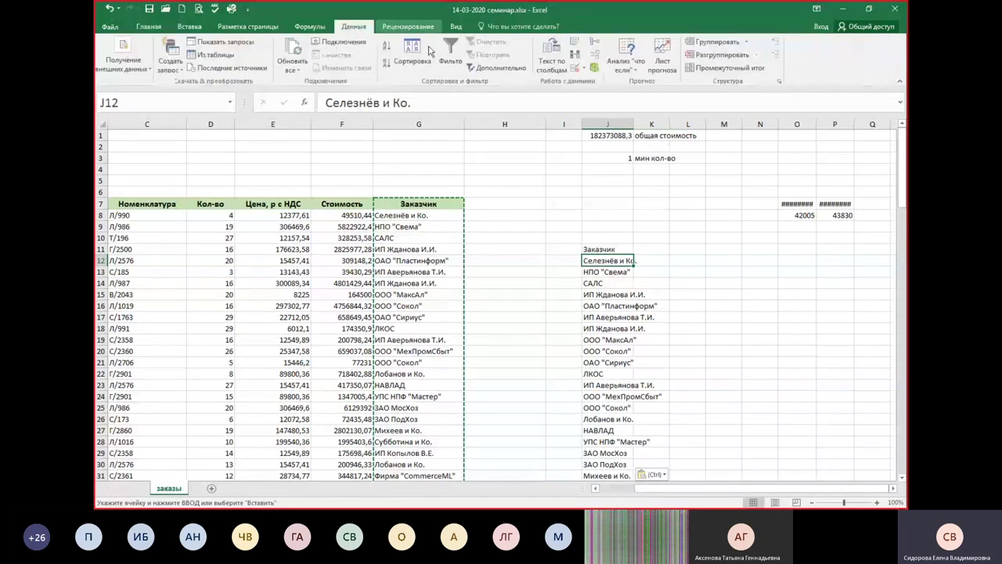
left_click(574, 55)
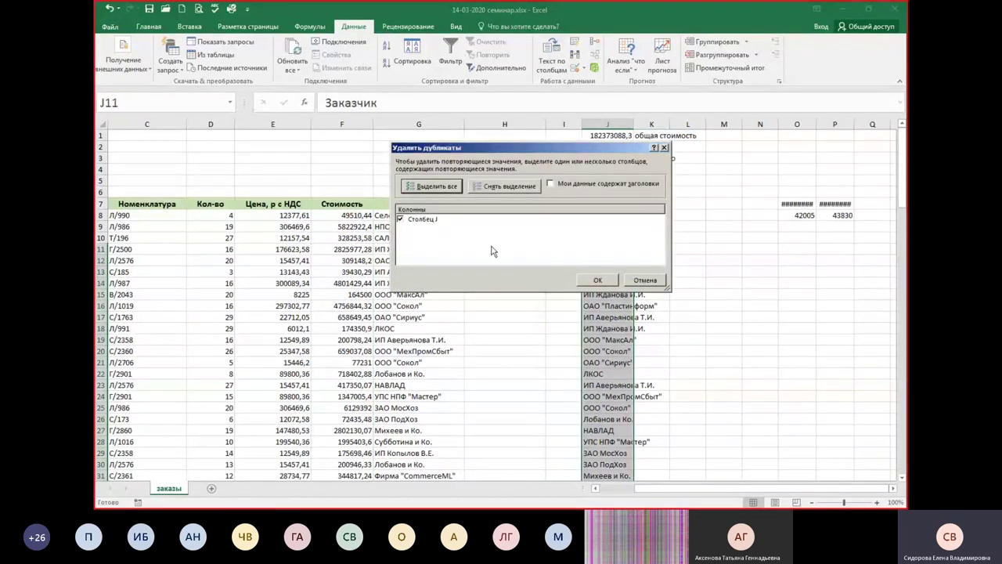
left_click(599, 280)
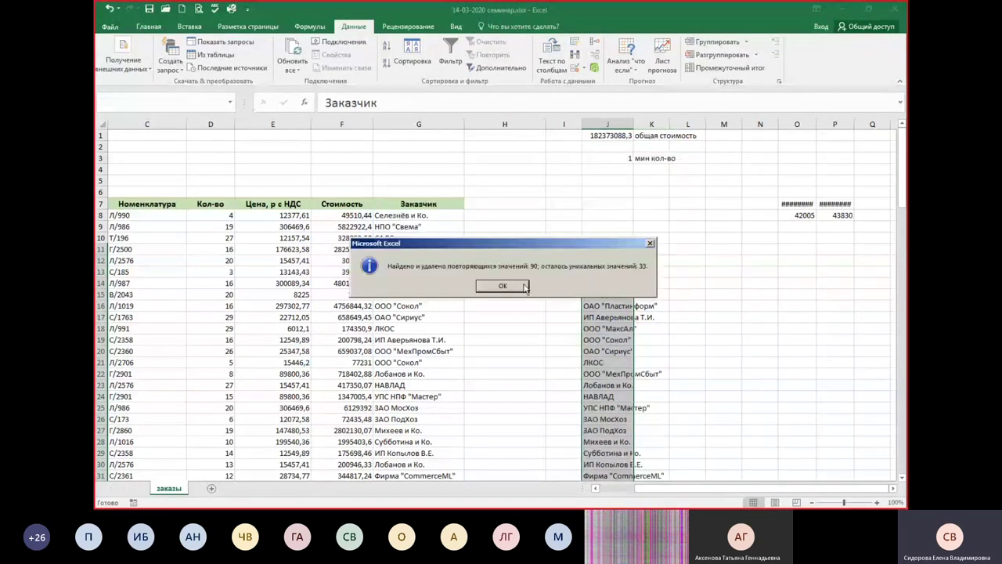
left_click(531, 285)
left_click(631, 260)
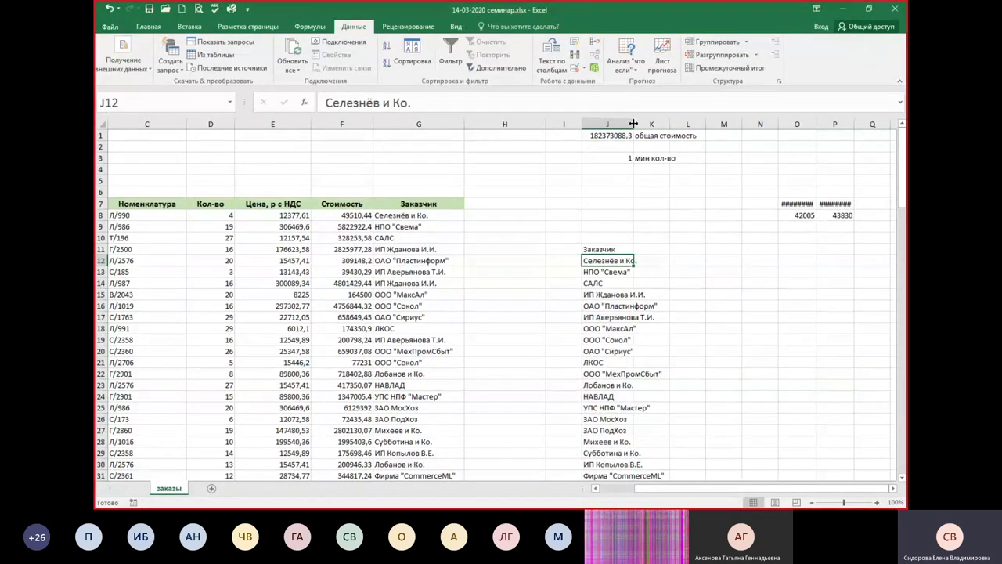
- Autofit column J's width to the customer names
double_click(634, 123)
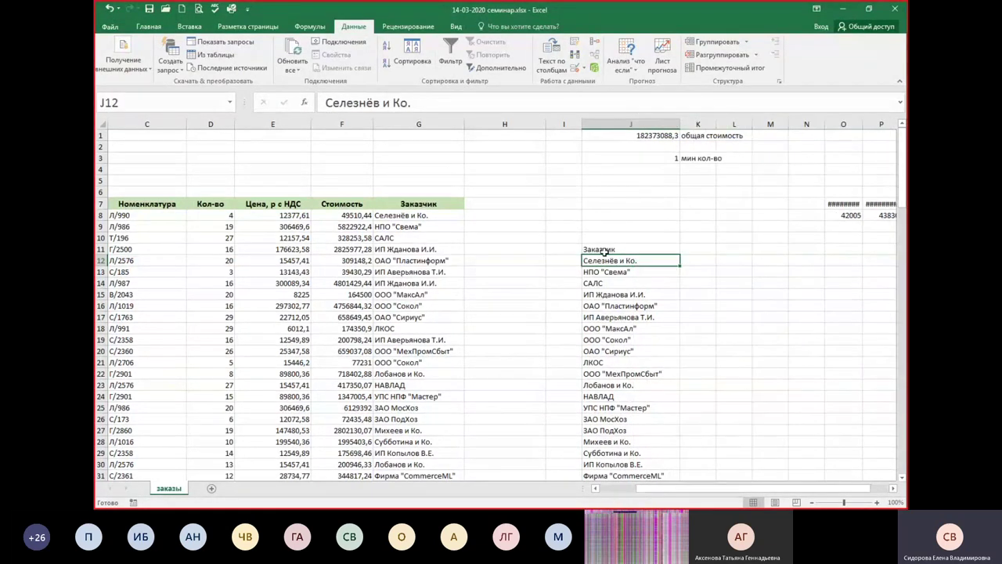
scroll(623, 399, "down", 8)
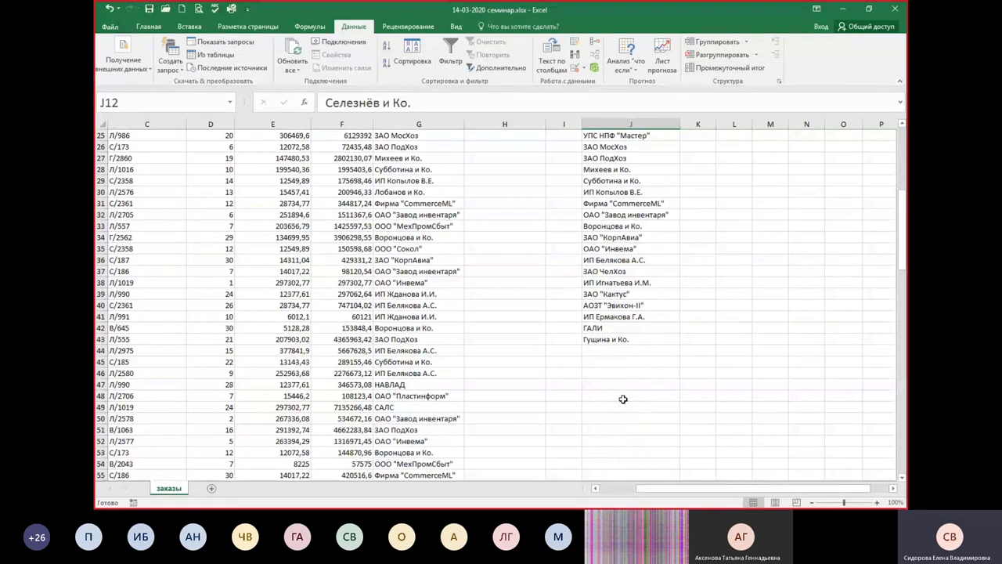
scroll(624, 400, "up", 6)
left_click(700, 180)
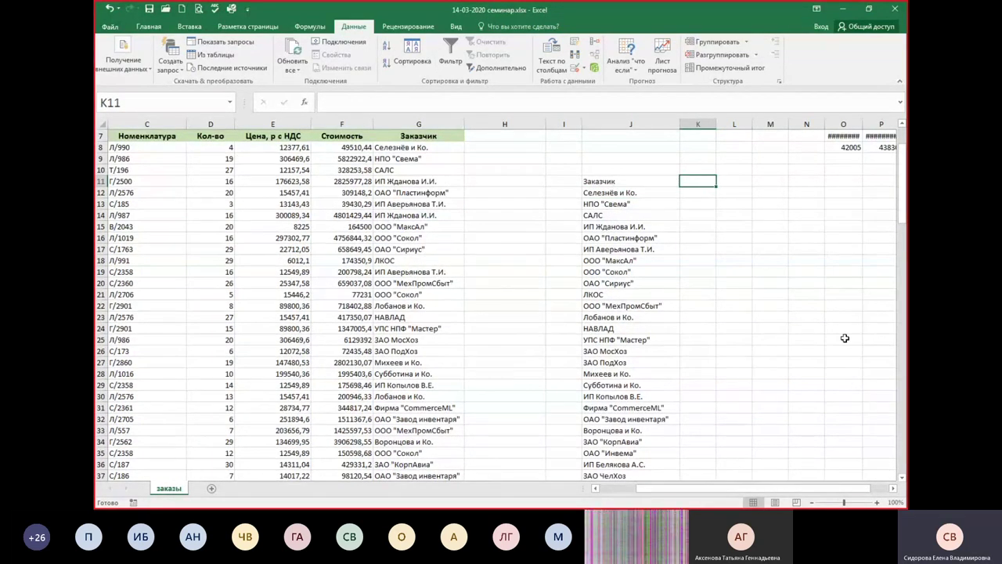
- Label K11 'мин кол-во', widen column K, and cancel the unfinished =мин formula in K12
type("ми")
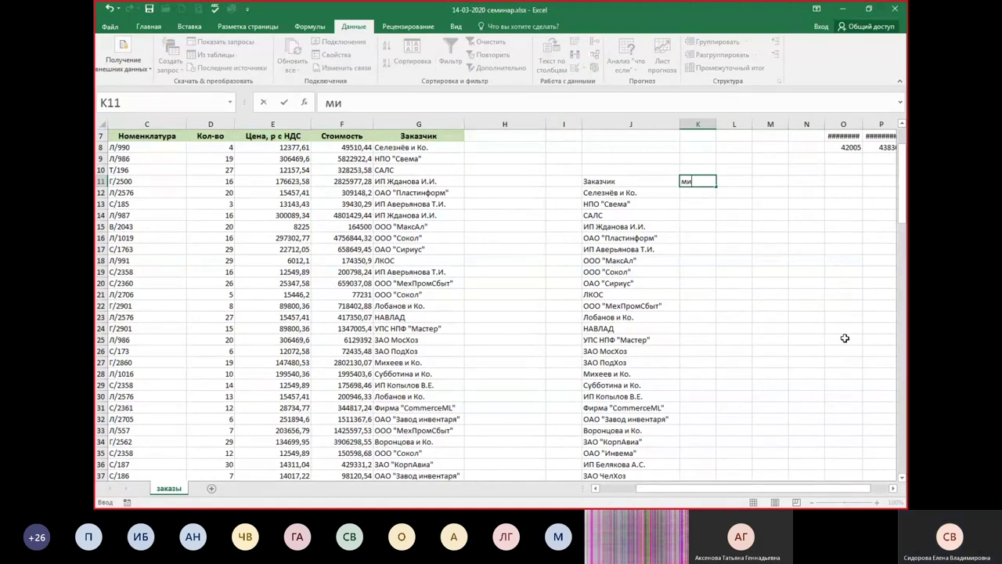
type("н кол-во")
key("Return")
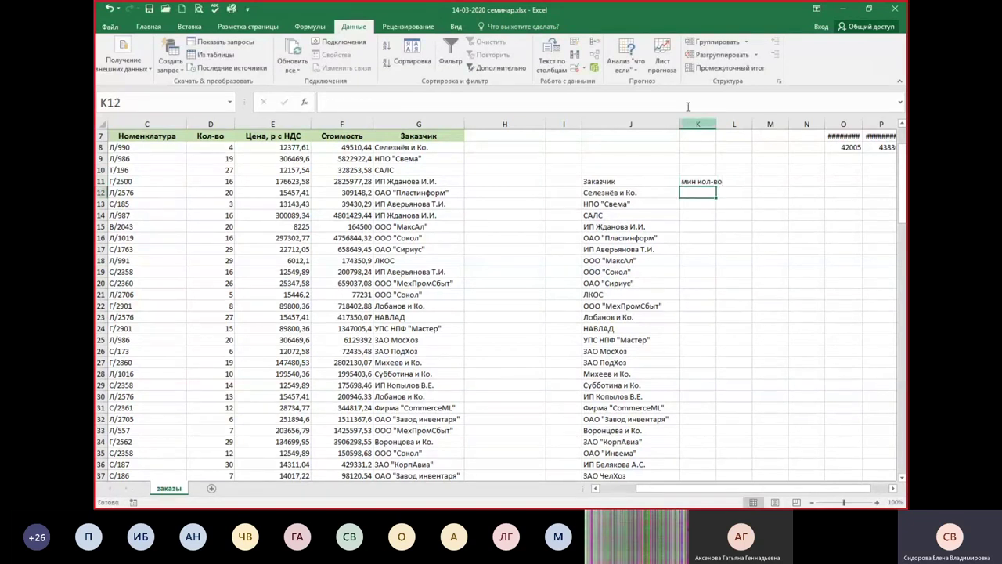
left_click_drag(716, 124, 752, 124)
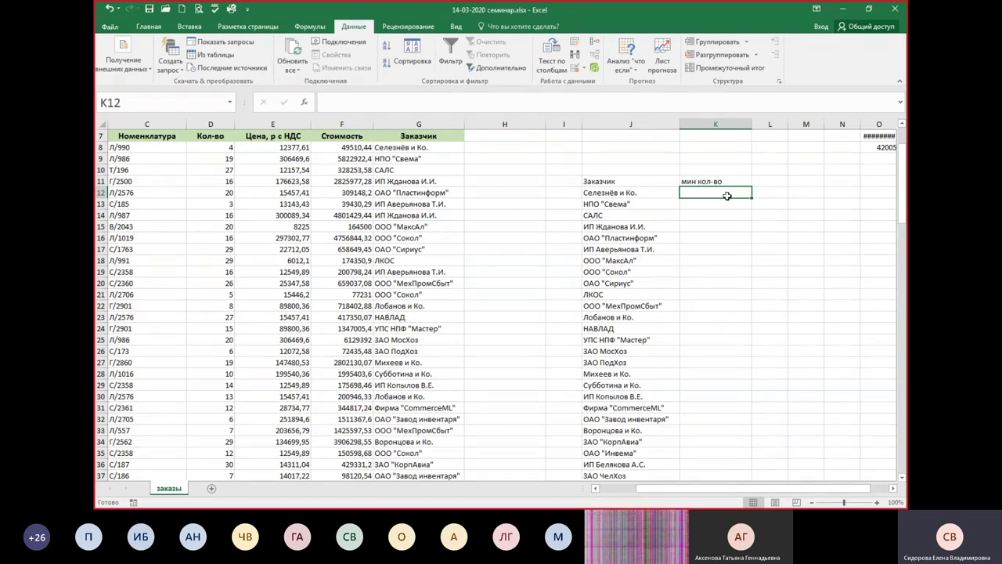
type("=мин")
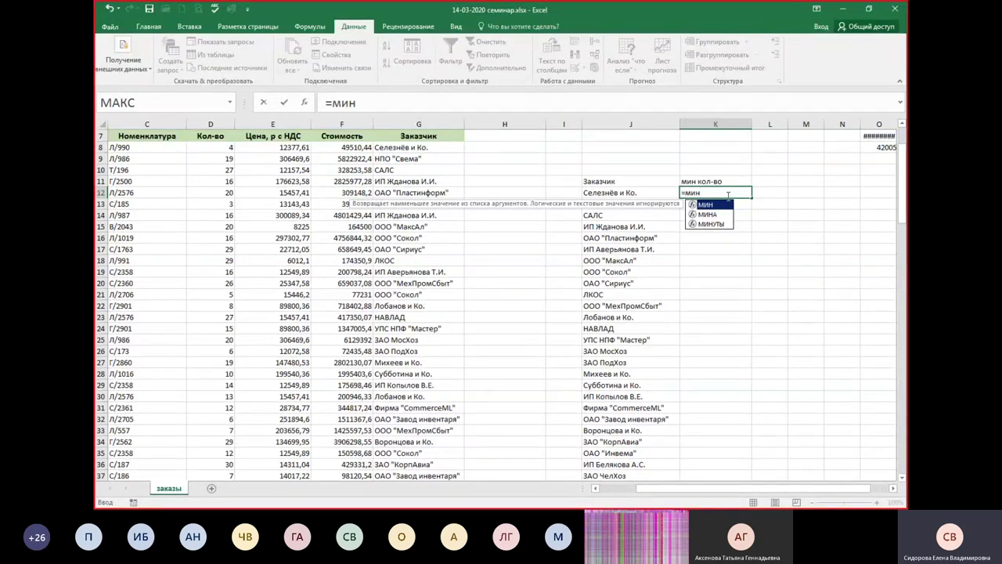
key("Escape")
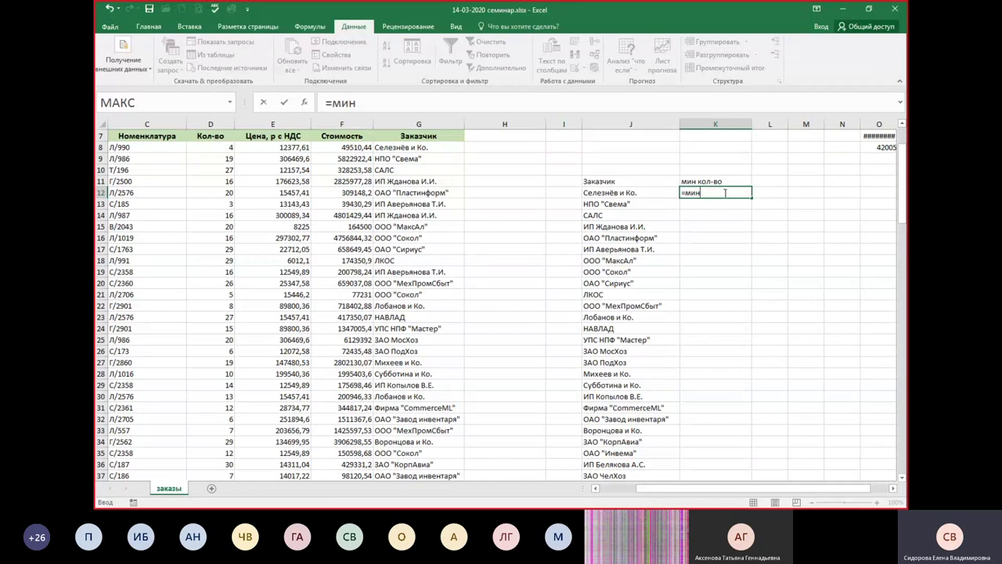
key("Escape")
- Change the K11 header to 'суммарное кол-во' and widen column K to fit it
left_click(722, 180)
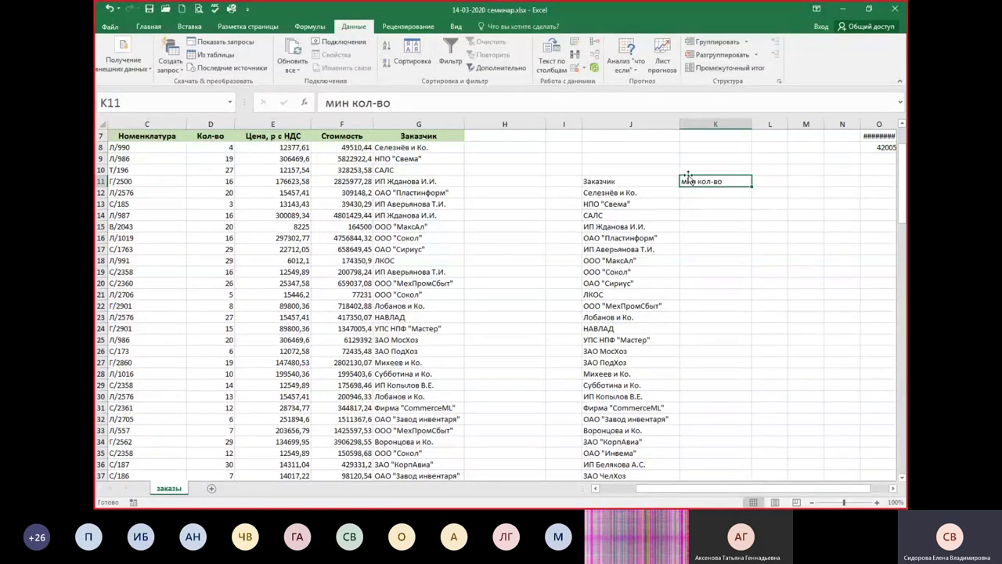
double_click(694, 181)
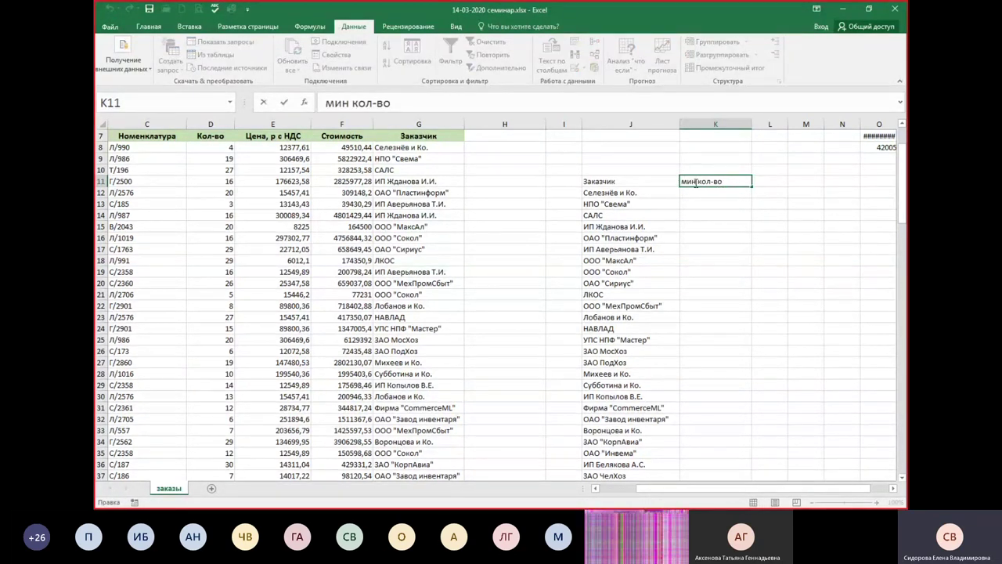
key("BackSpace")
key("BackSpace")
key("BackSpace")
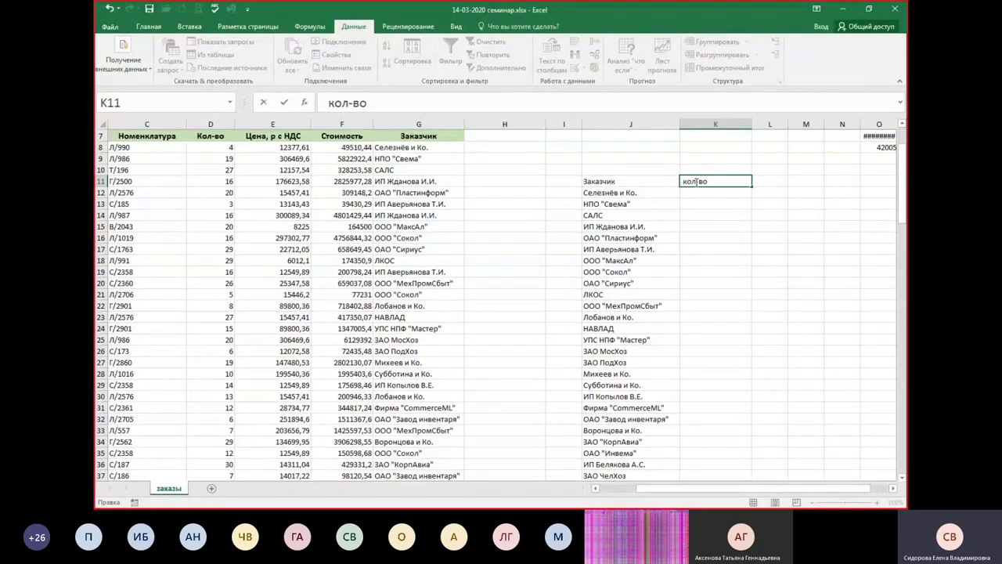
type("су ")
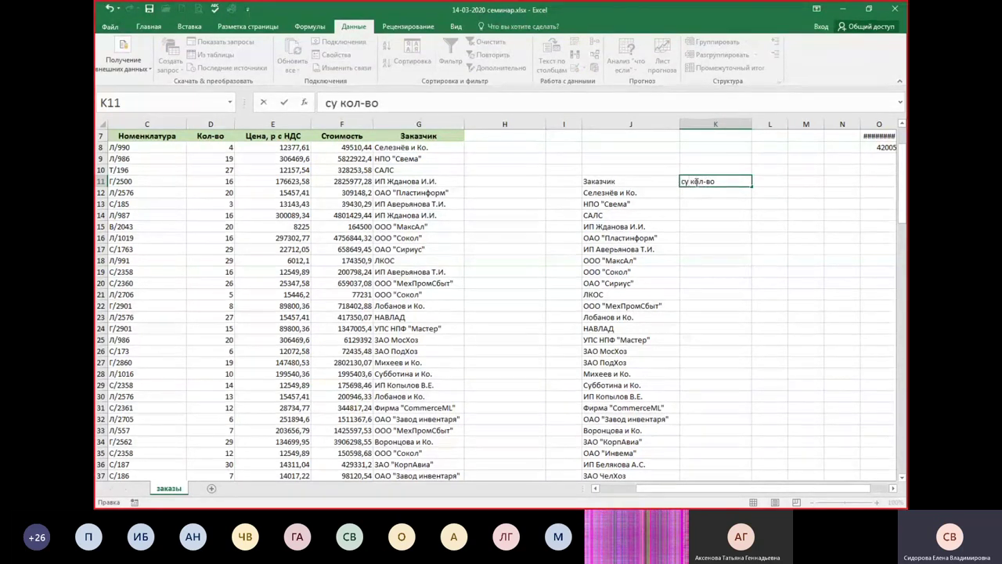
type("ммарное")
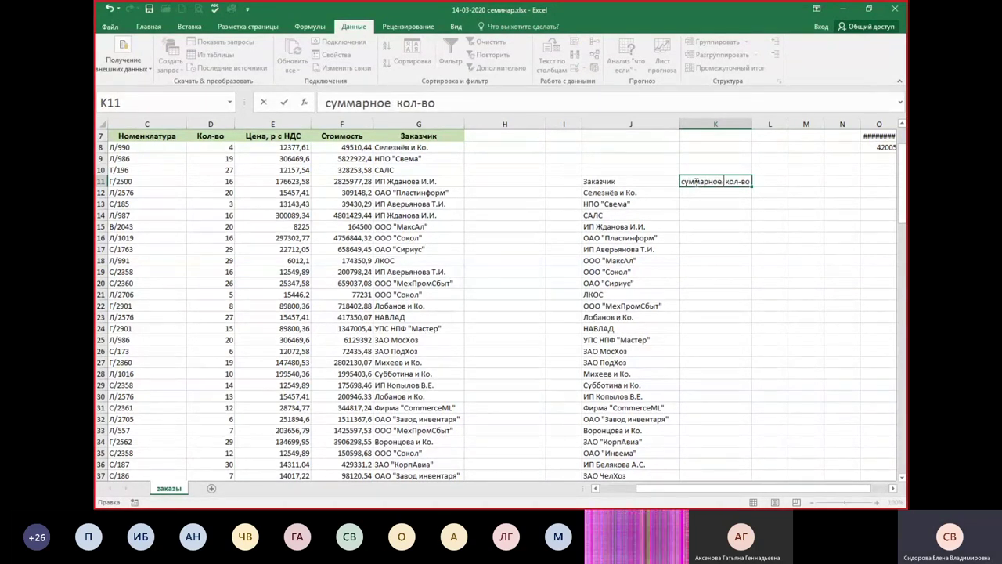
key("Return")
left_click_drag(752, 126, 764, 125)
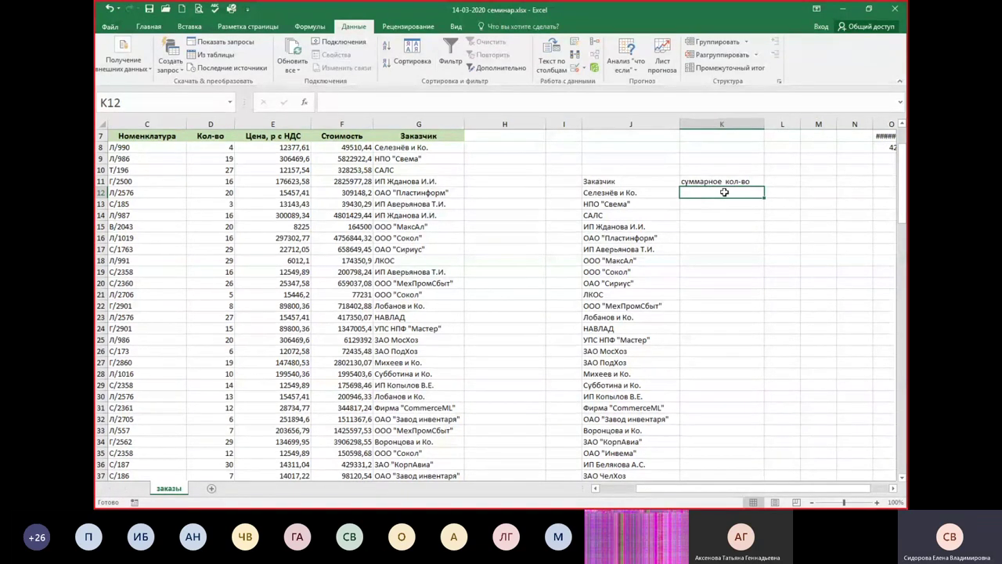
- In K12 begin =СУММЕСЛИ( with the customer column G7:G129 as its range
type("=сум")
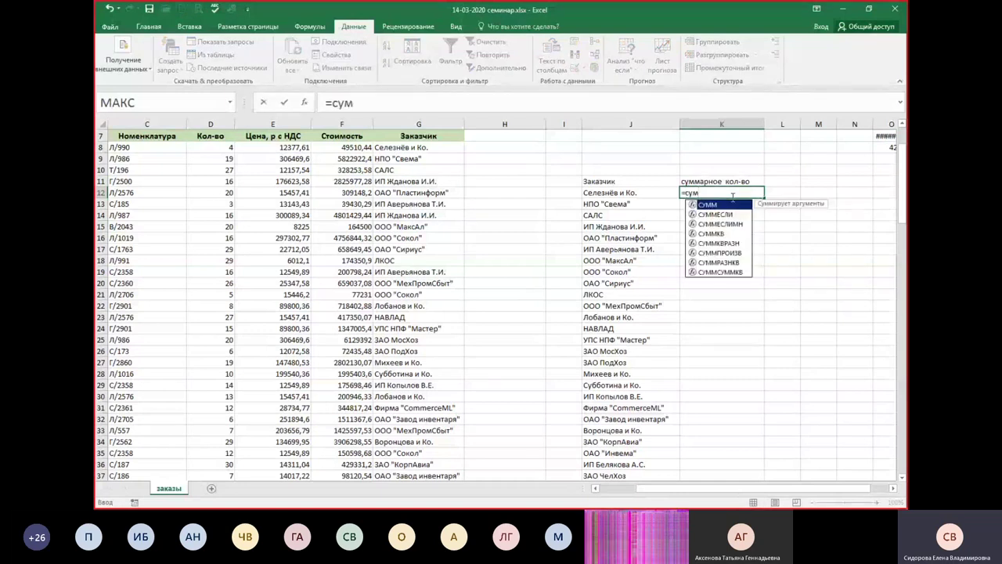
key("Down")
key("Tab")
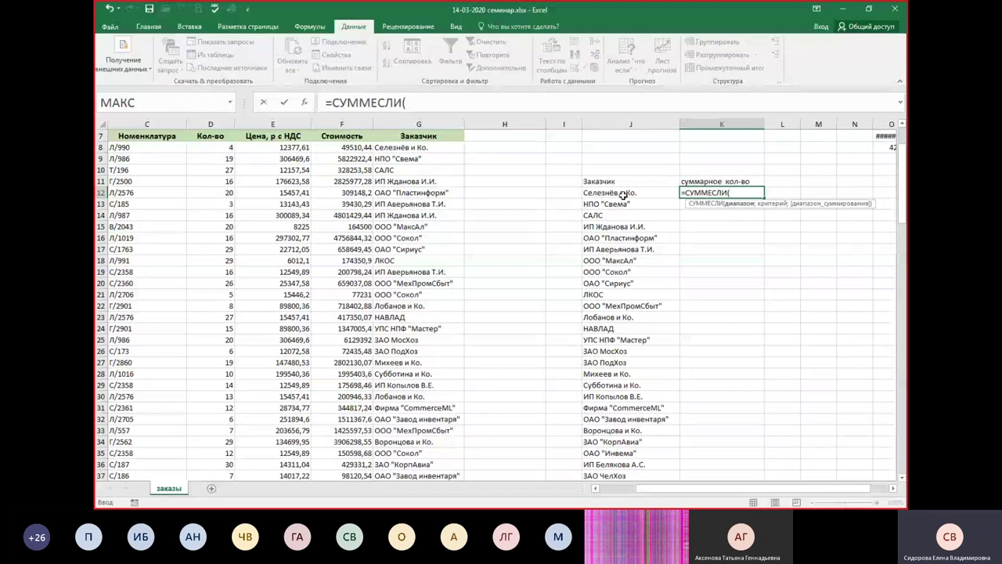
left_click(406, 136)
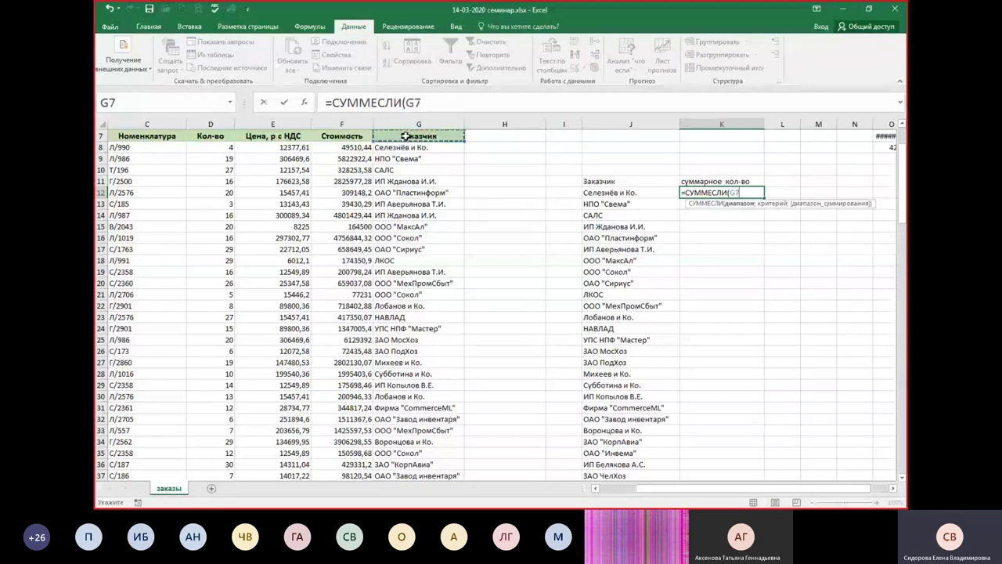
key("ctrl+shift+Down")
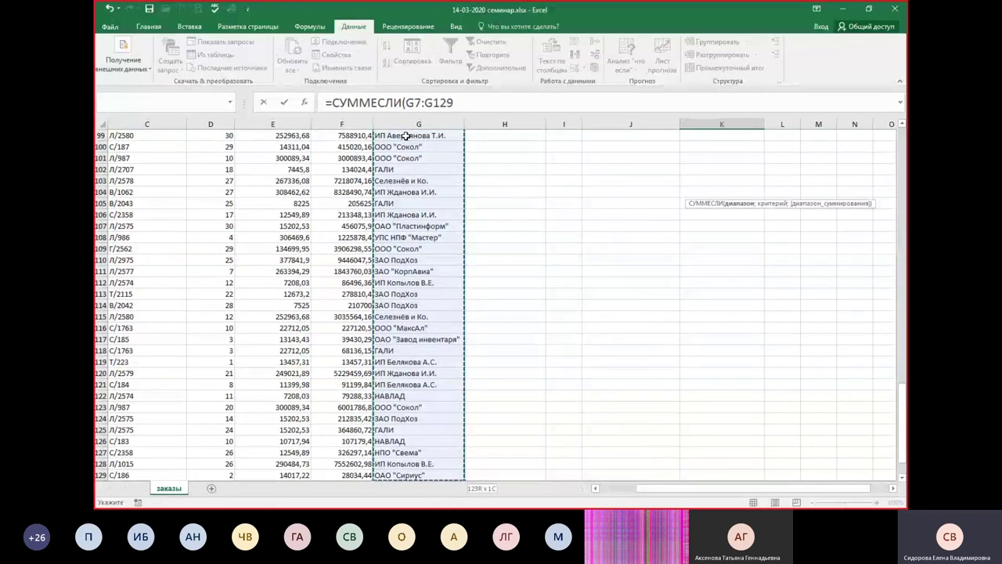
scroll(437, 206, "up", 5)
scroll(437, 206, "up", 7)
scroll(437, 205, "up", 7)
scroll(437, 203, "up", 6)
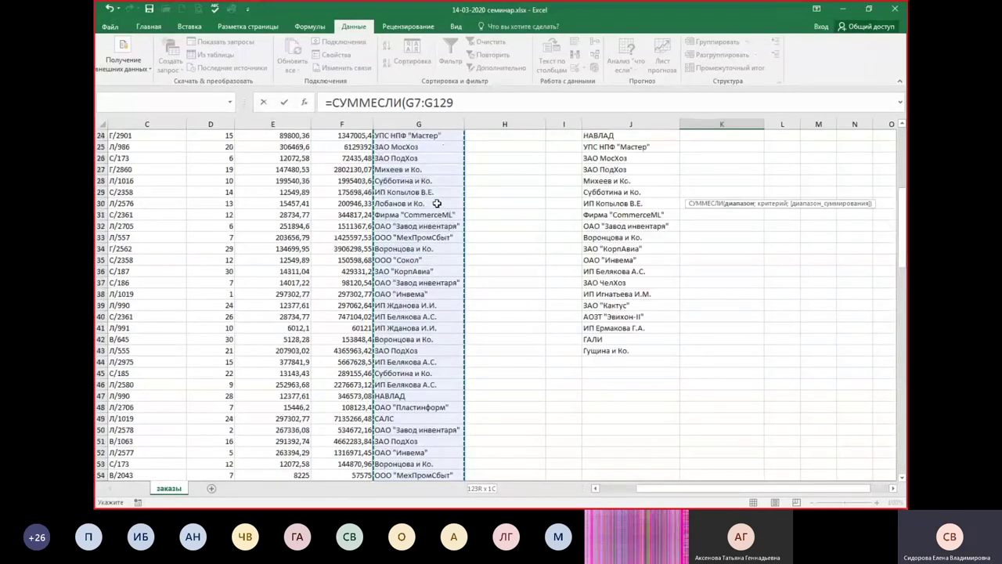
scroll(441, 217, "up", 7)
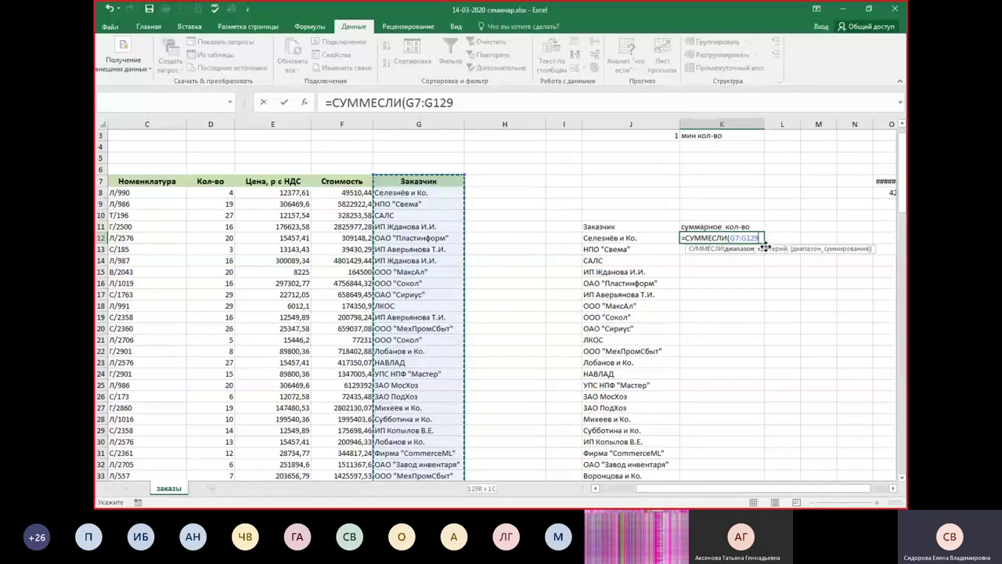
- Complete K12 as =СУММЕСЛИ($G$7:$G$129;J12;$D$7:$D$129) and commit it, giving 57
key("F4")
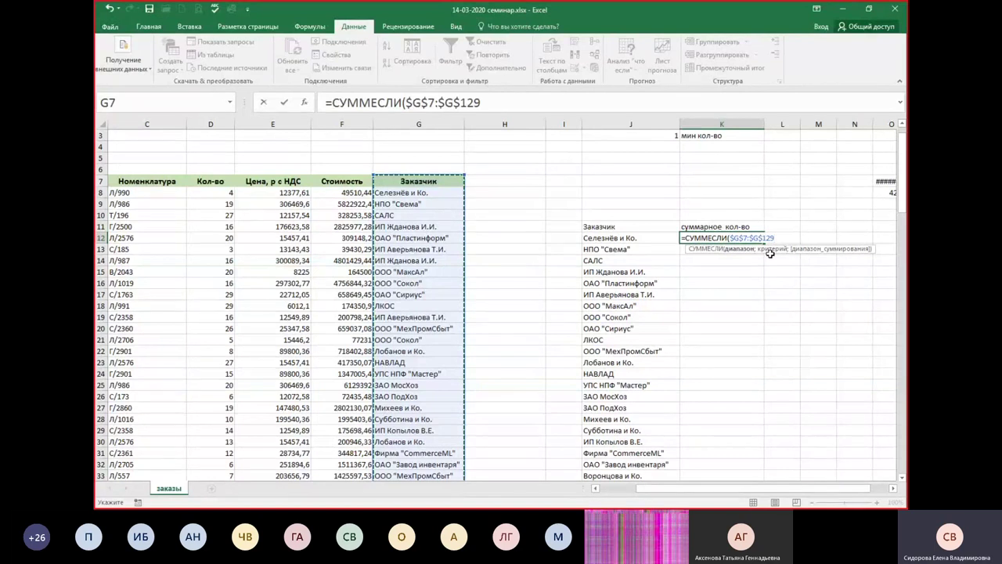
type(";")
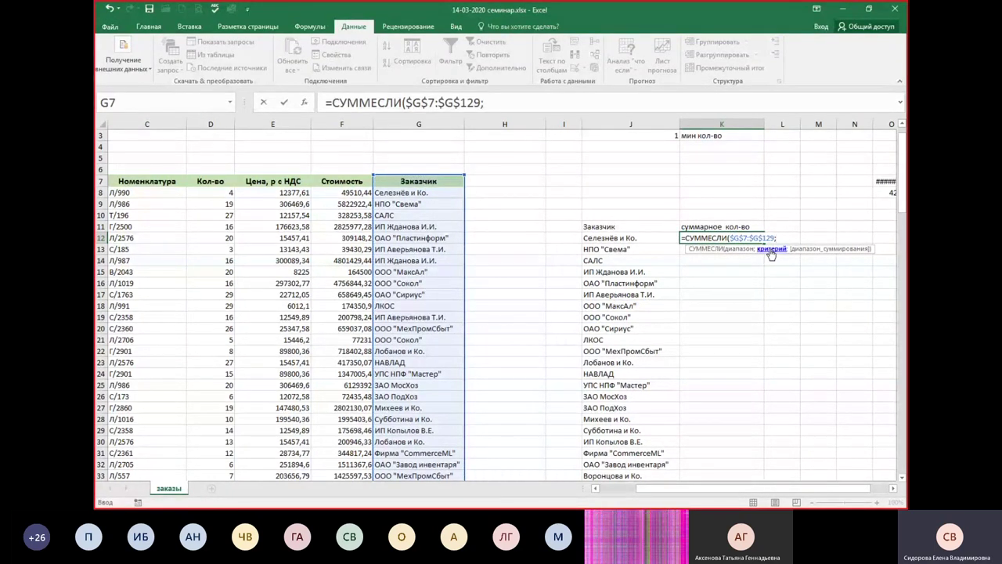
left_click(617, 239)
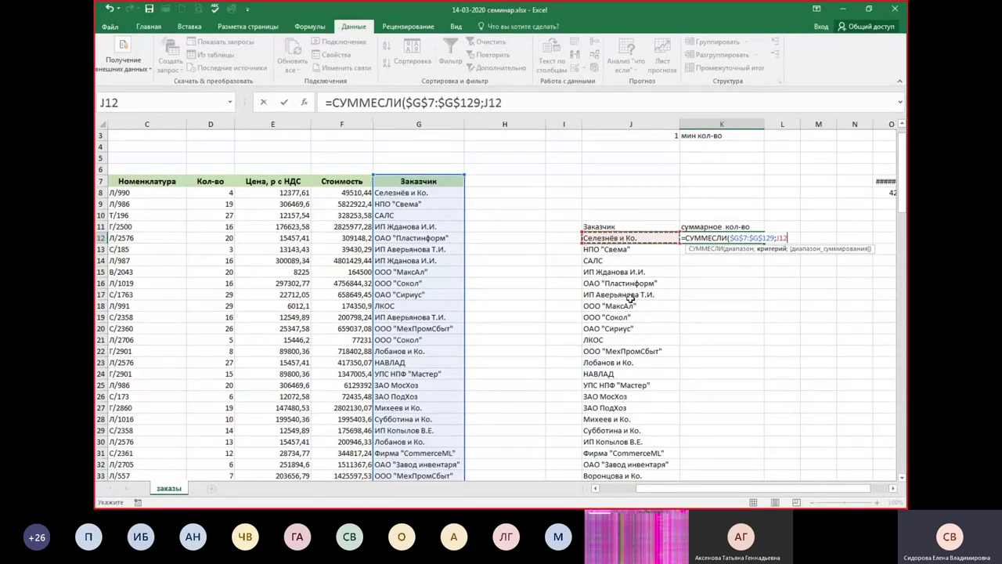
type(";")
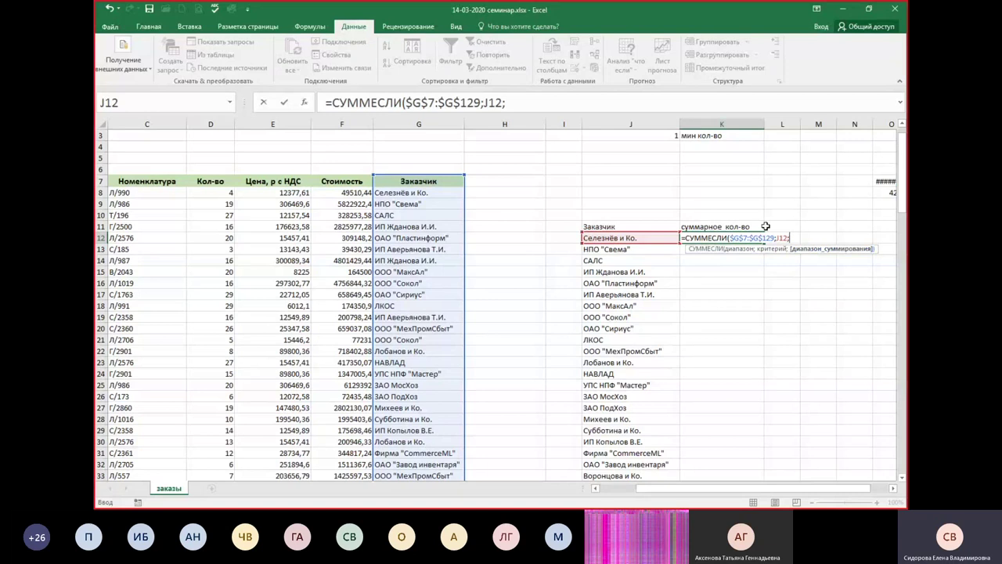
left_click(222, 181)
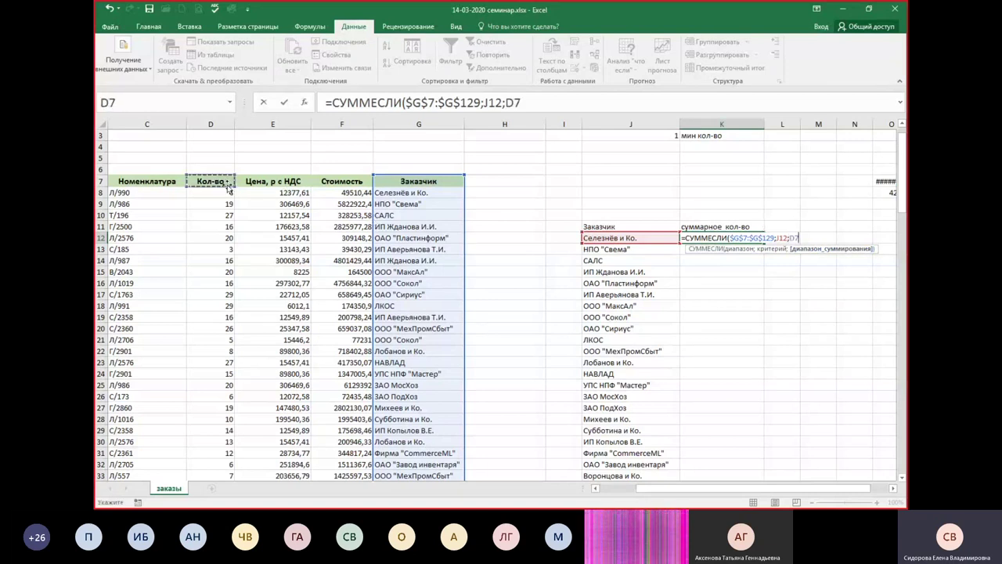
key("ctrl+shift+Down")
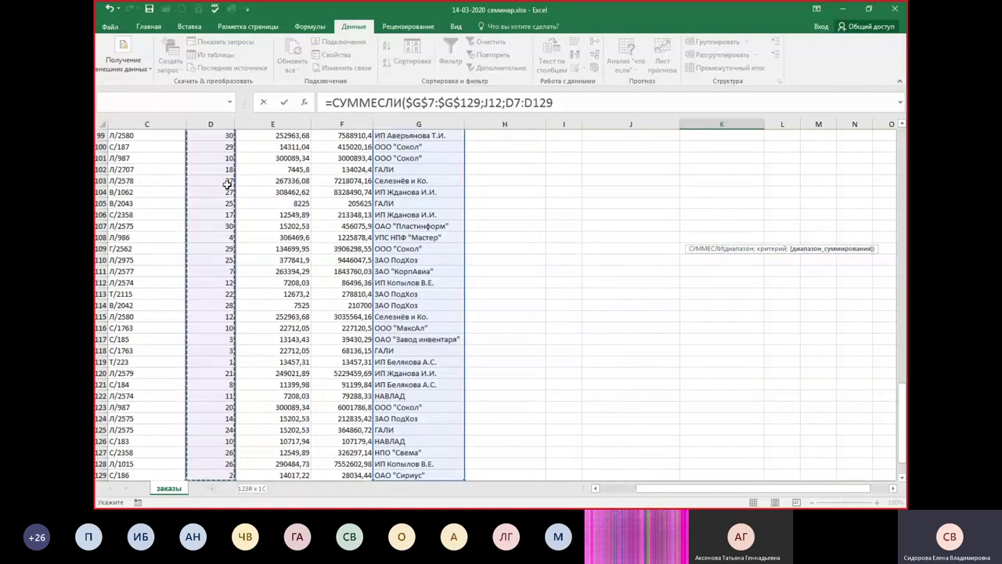
key("F4")
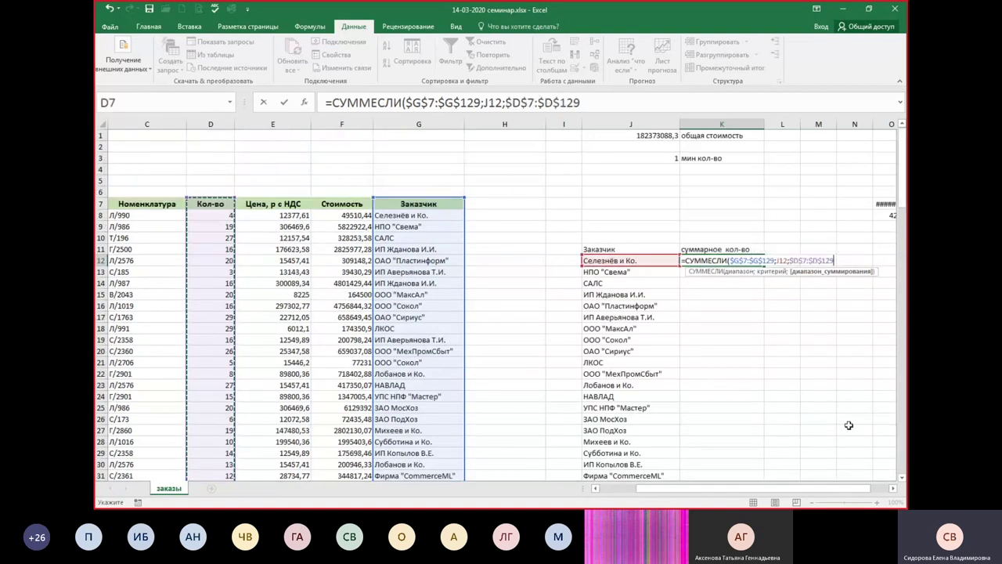
type(")")
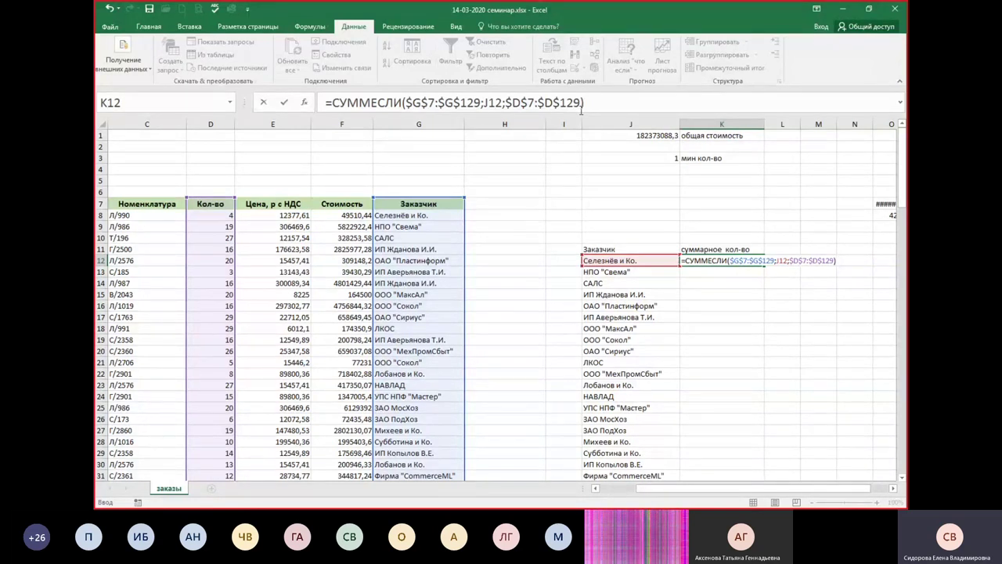
key("ctrl+Return")
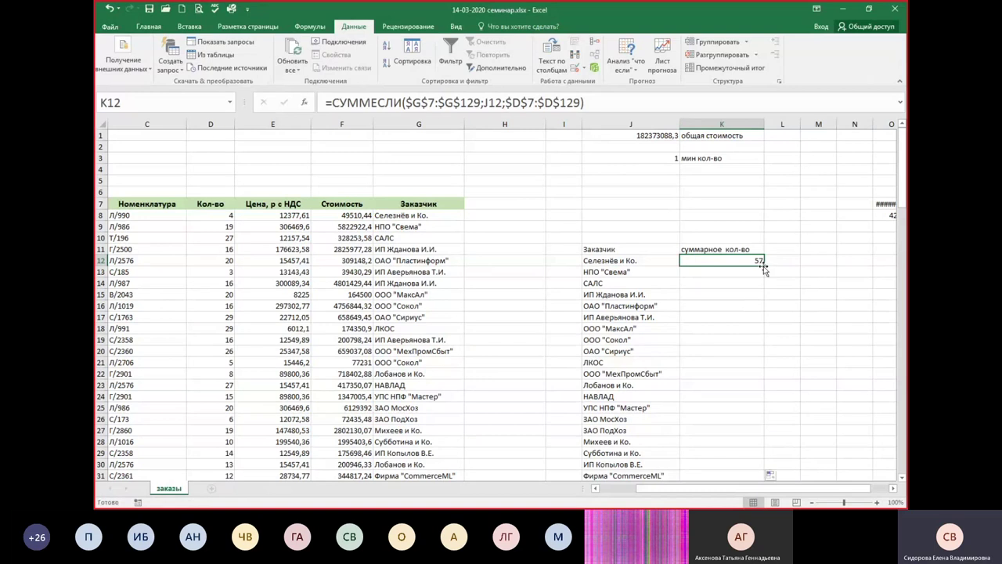
- Fill K12's total down column K, copy the 'суммарное кол-во' header into L11, and widen column L
double_click(763, 267)
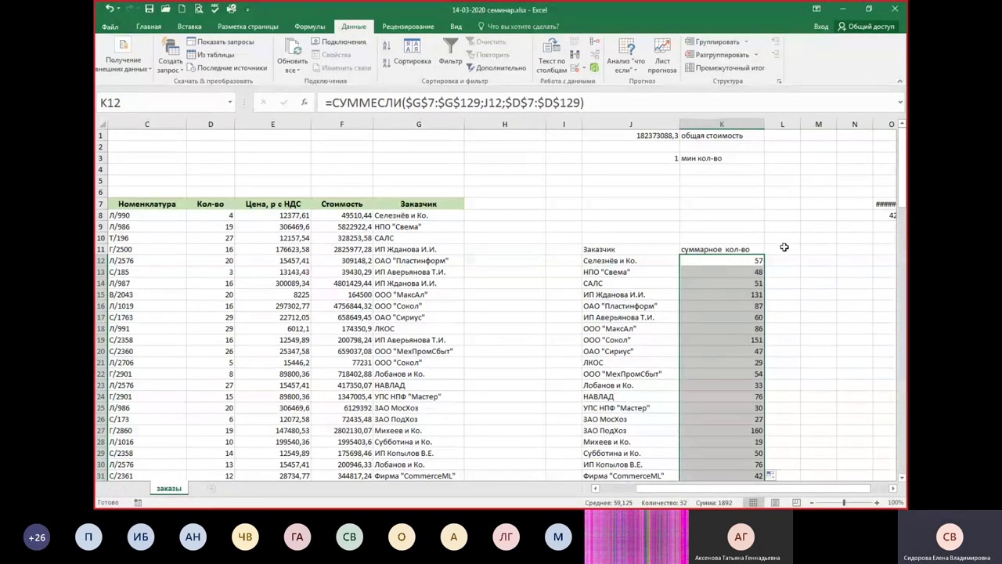
left_click(740, 249)
left_click_drag(765, 254, 799, 254)
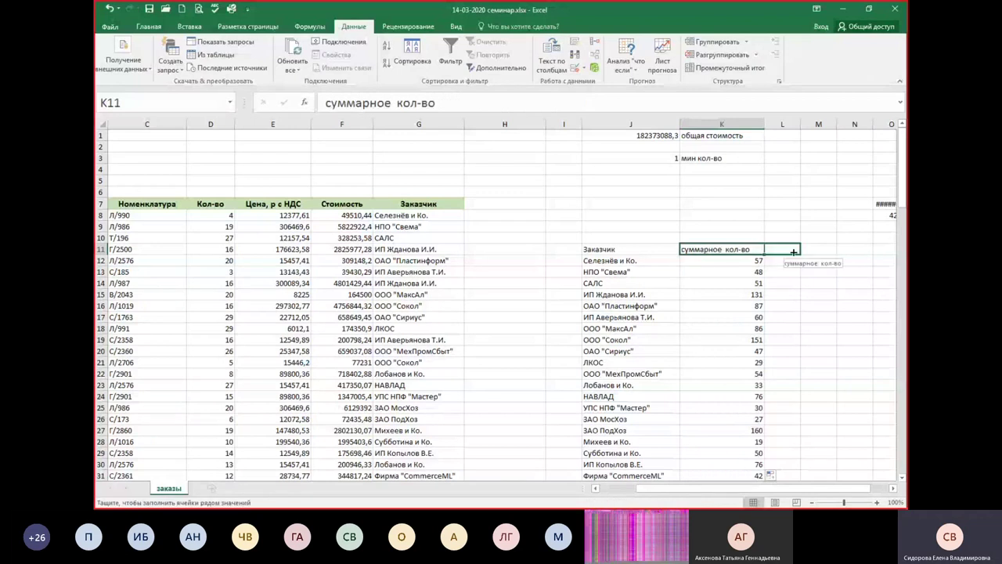
left_click_drag(800, 126, 839, 126)
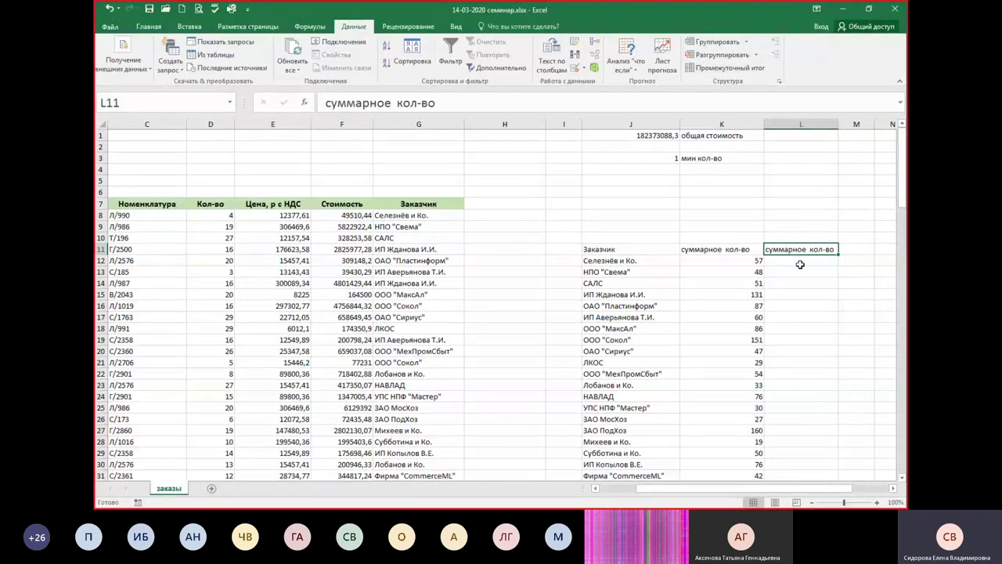
left_click(800, 265)
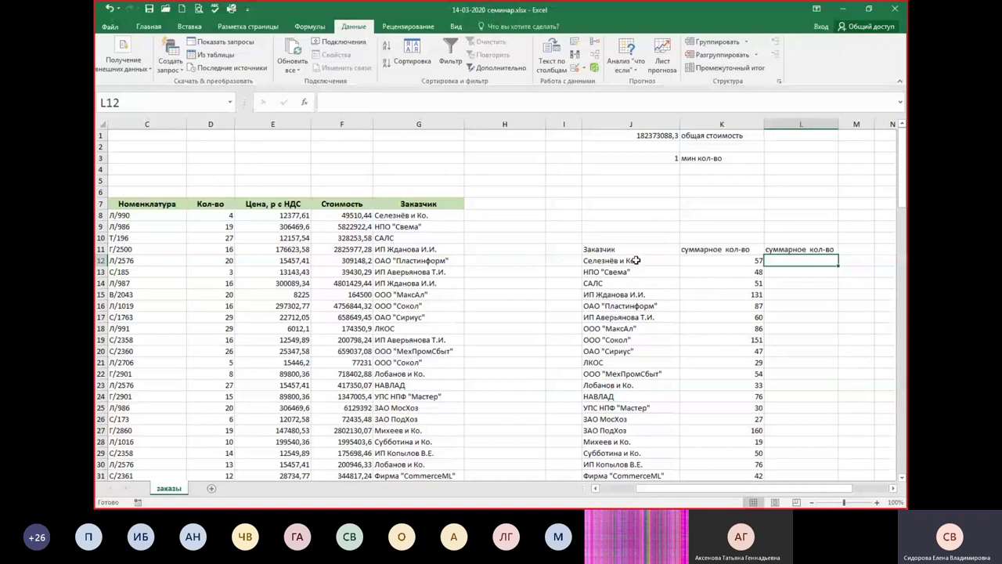
left_click_drag(636, 260, 682, 341)
left_click(799, 260)
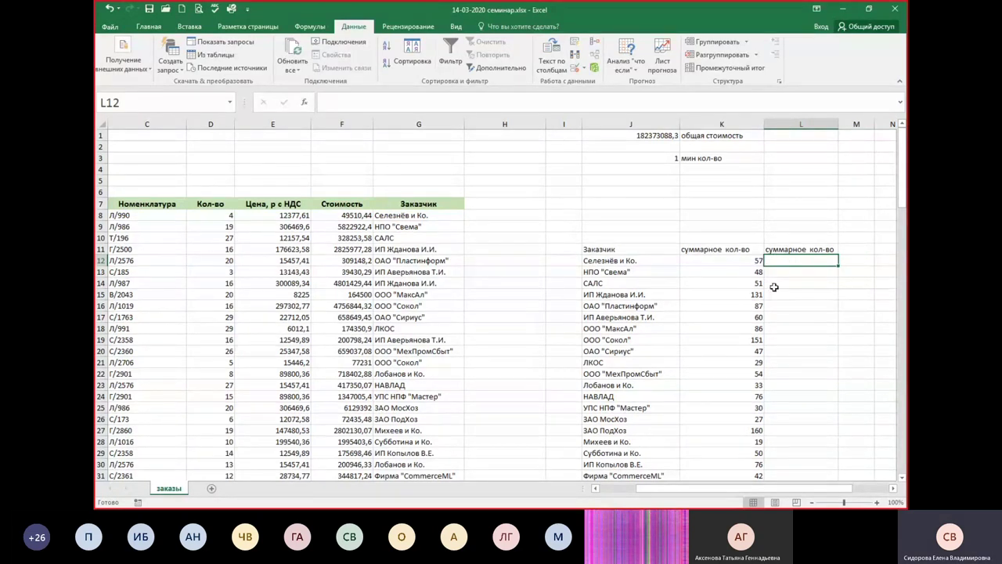
- In L12 begin =СУММЕСЛИМН( with the absolute sum range $D$7:$D$129
type("=су")
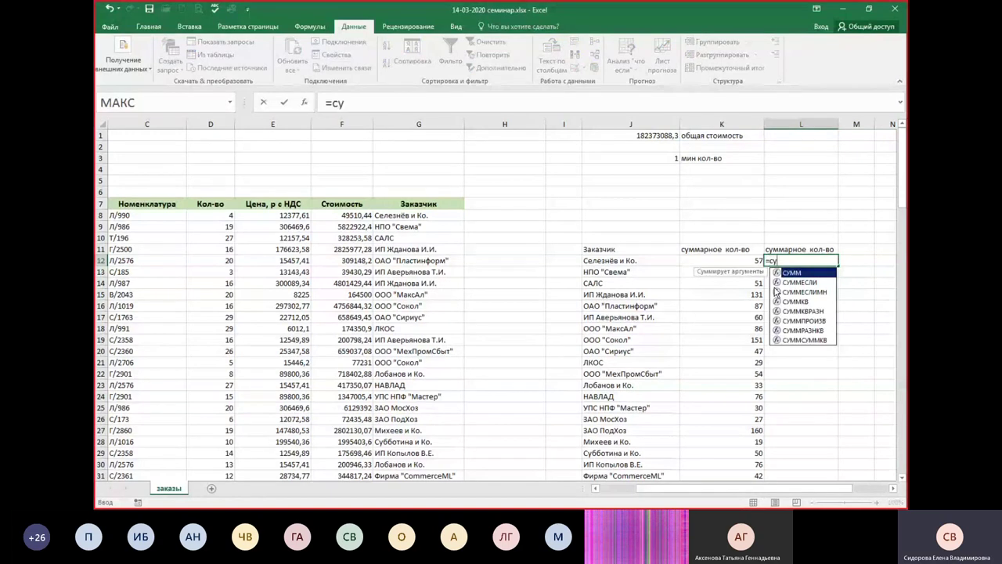
double_click(777, 292)
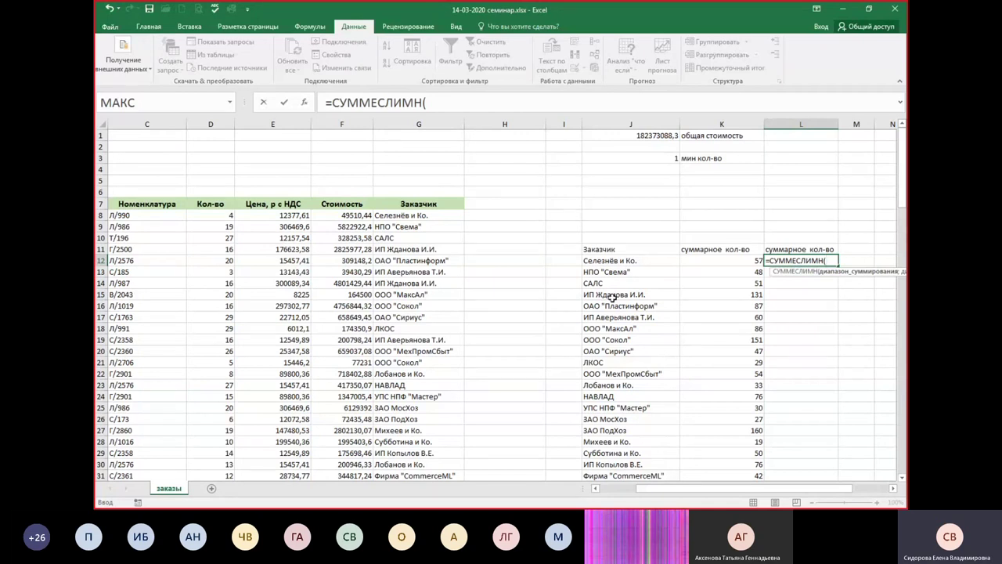
left_click(214, 205)
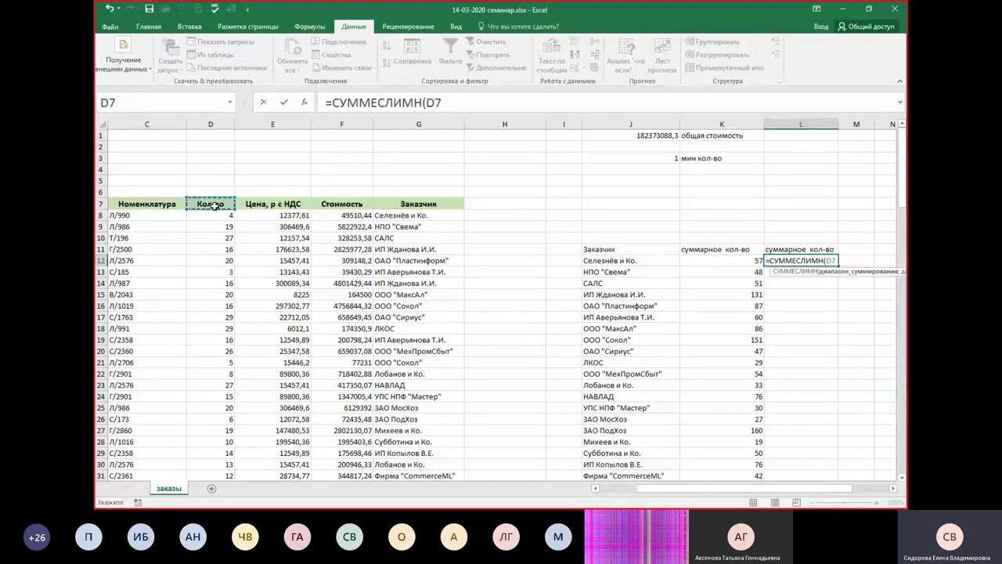
key("ctrl+shift+Down")
key("F4")
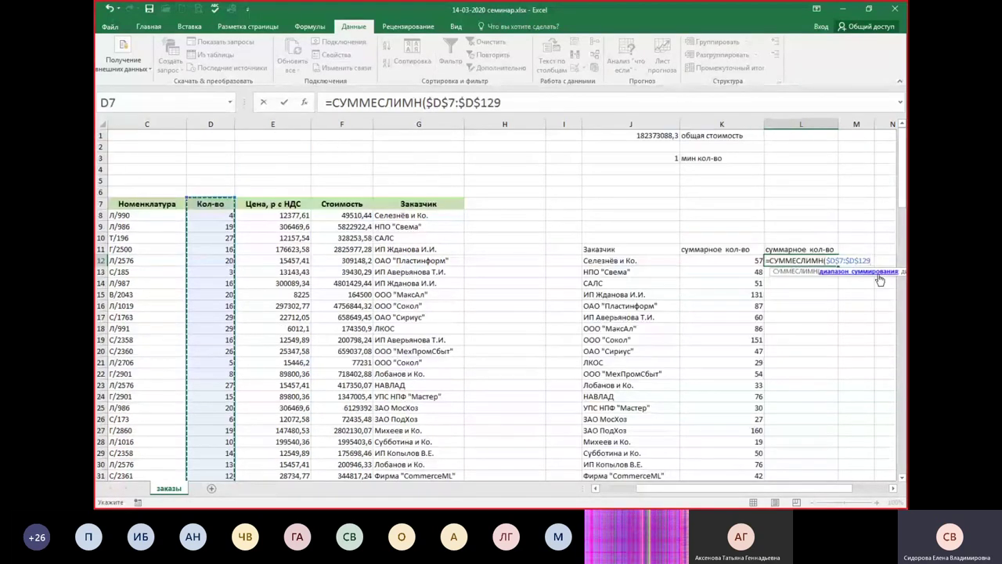
type(";")
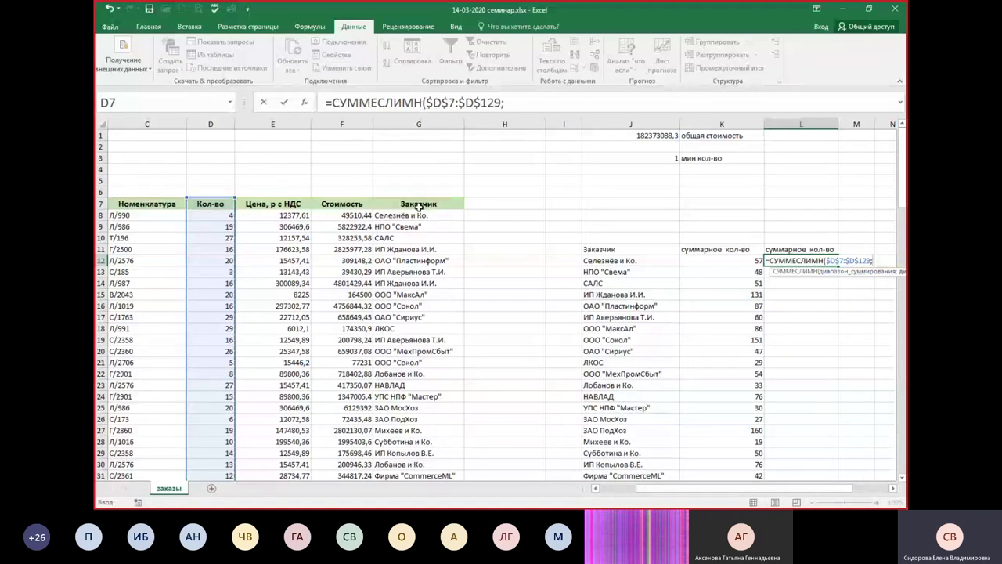
- Add criteria $G$7:$G$129 and J12, commit, and fill the formula down column L
left_click(421, 206)
key("ctrl+shift+Down")
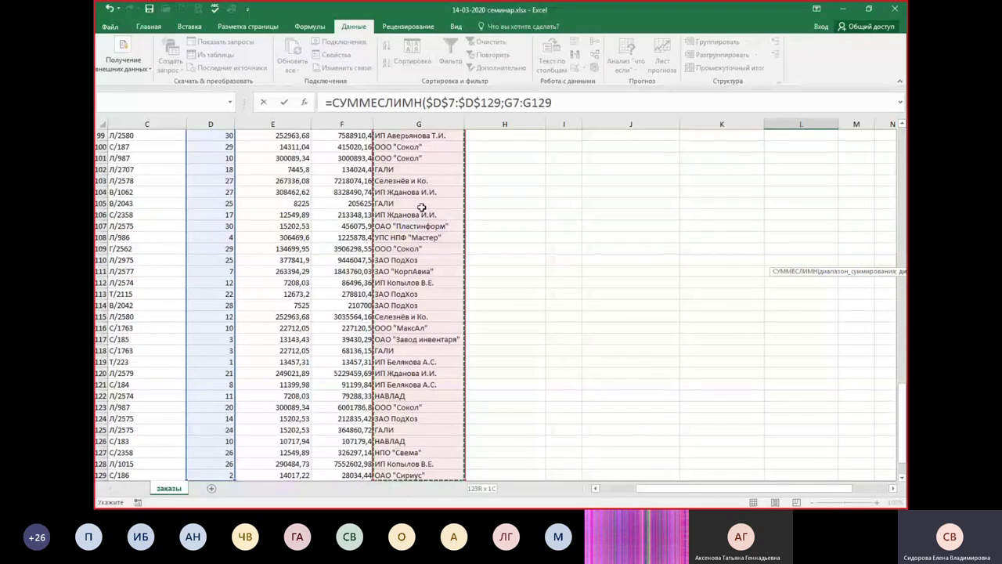
key("F4")
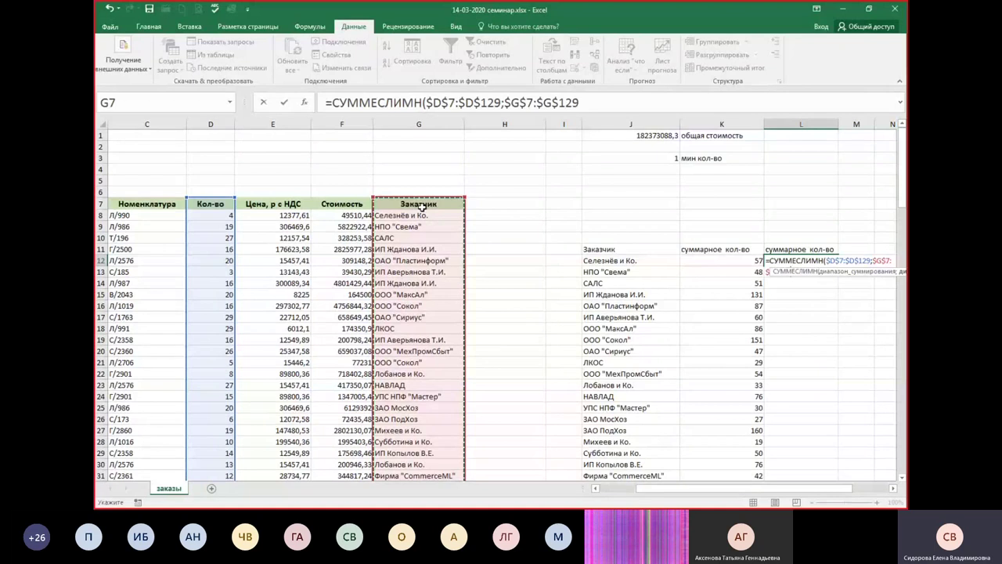
type(";")
left_click(644, 262)
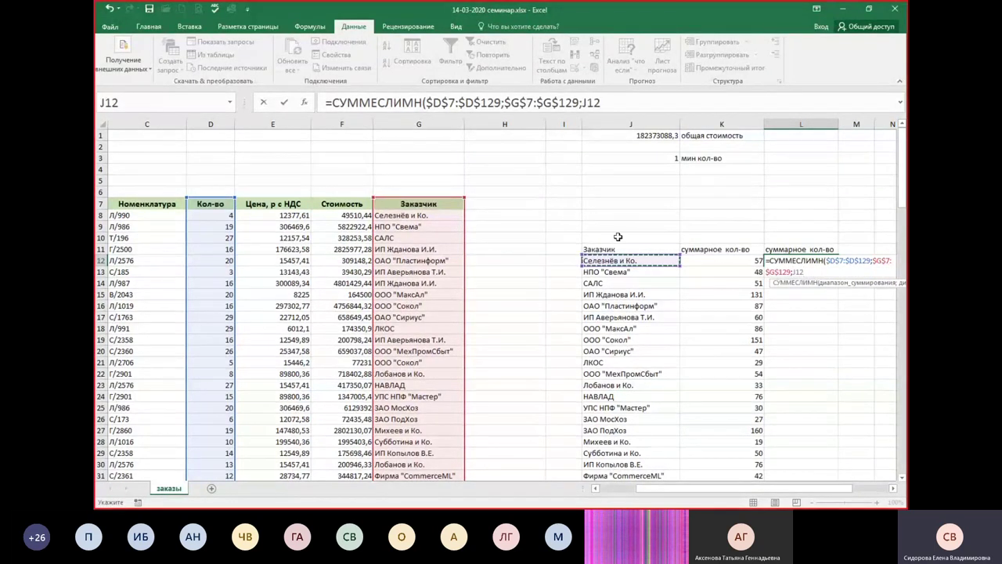
key("Return")
left_click(830, 261)
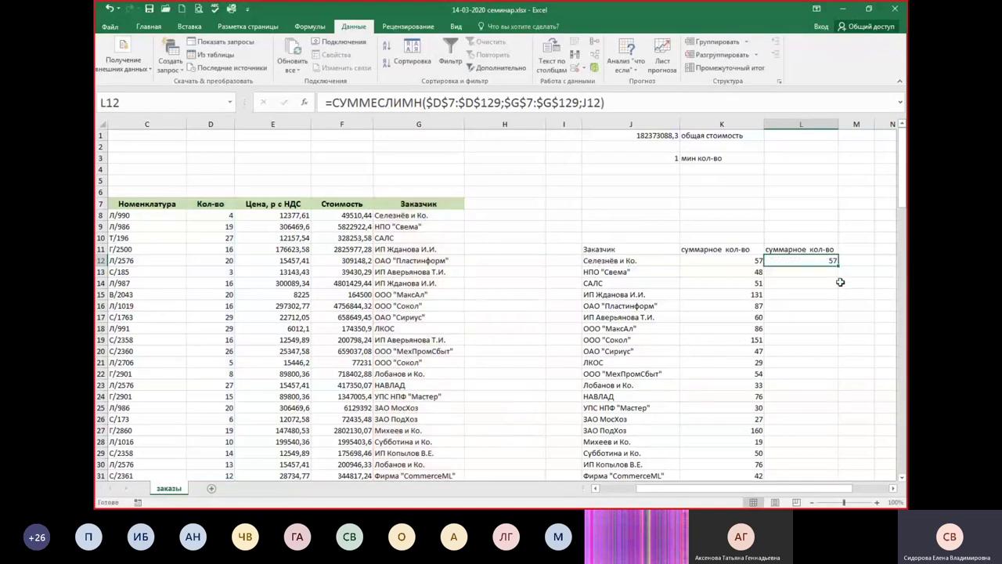
double_click(837, 265)
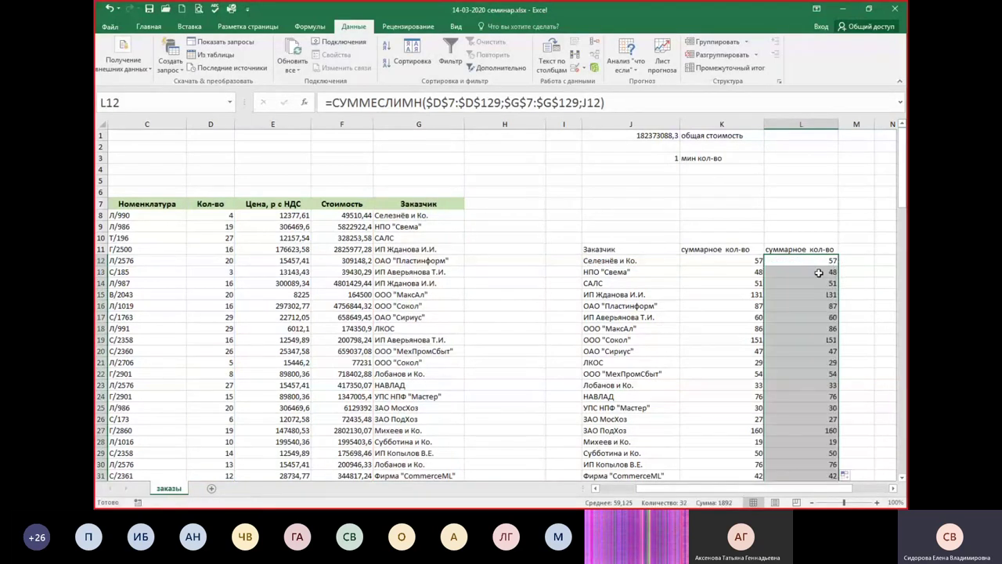
left_click(814, 261)
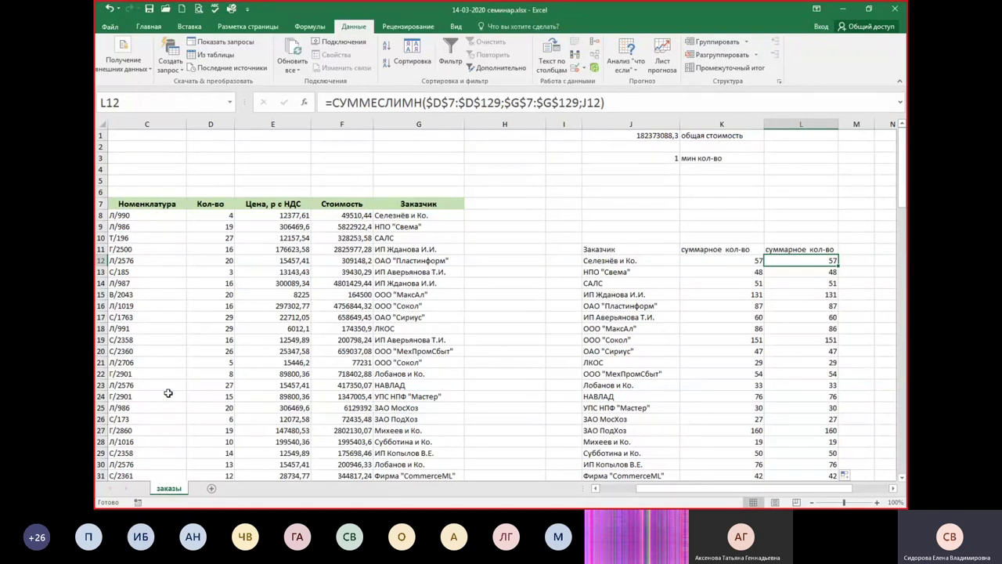
left_click(893, 489)
left_click(892, 488)
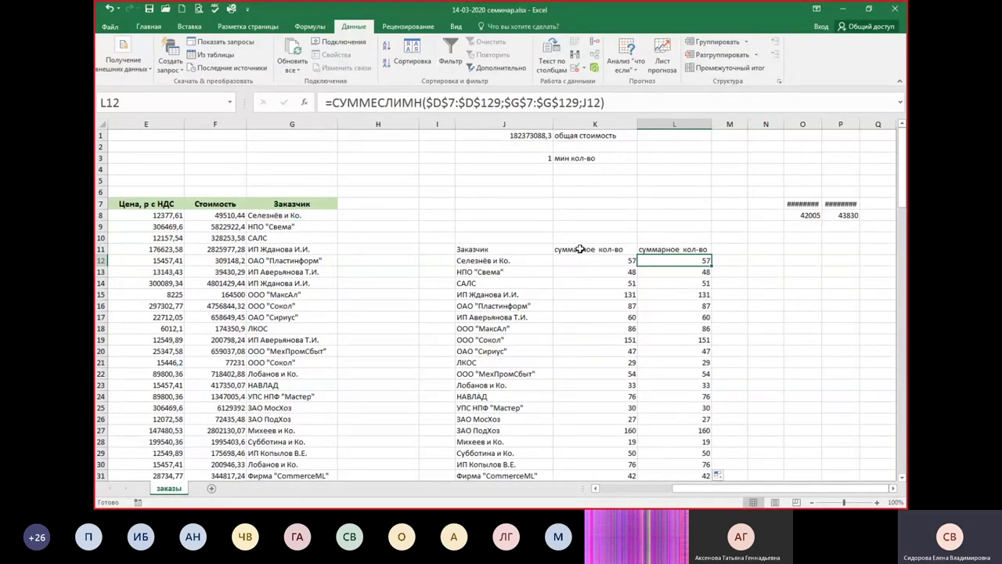
left_click(720, 251)
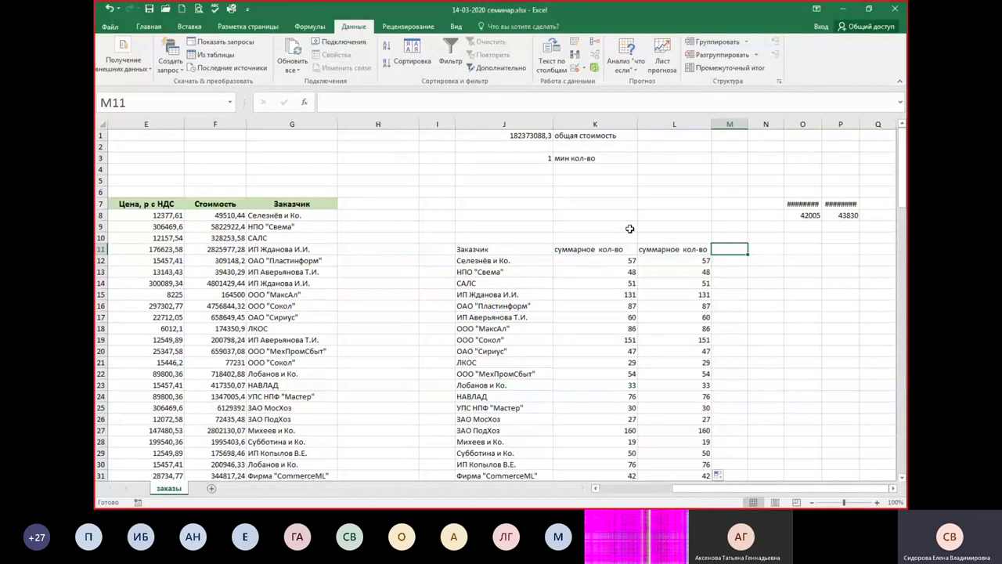
left_click(614, 261)
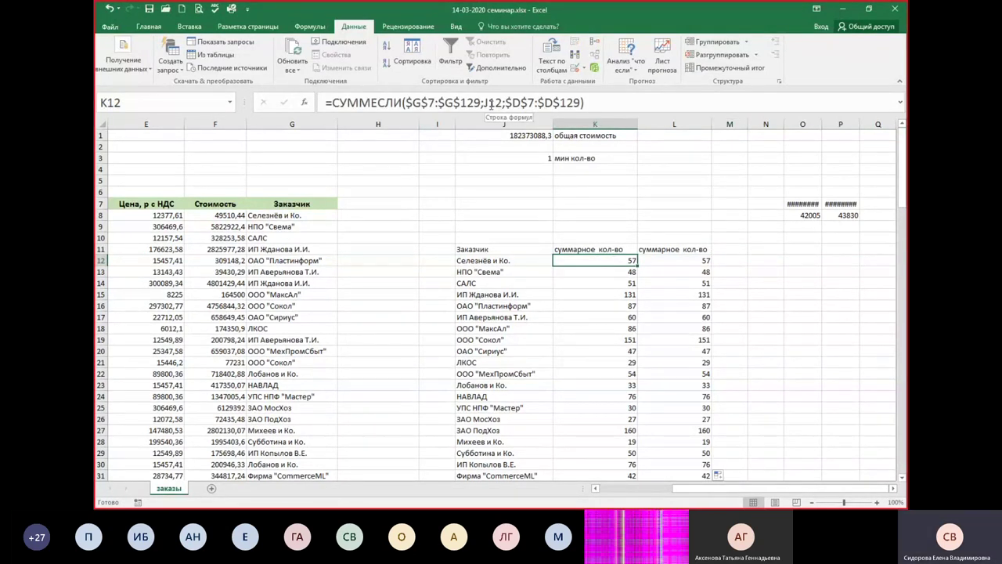
left_click(664, 260)
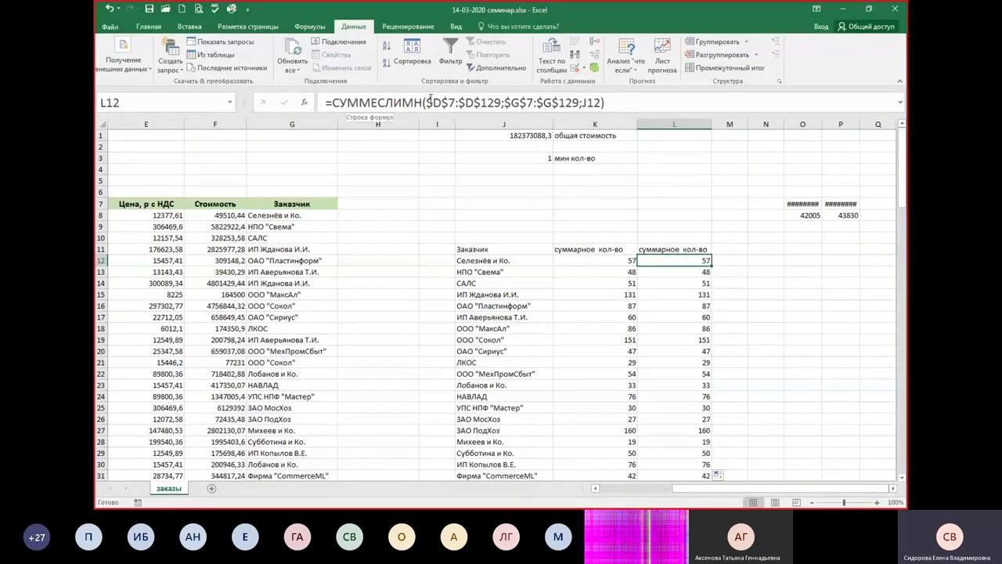
left_click_drag(426, 103, 501, 102)
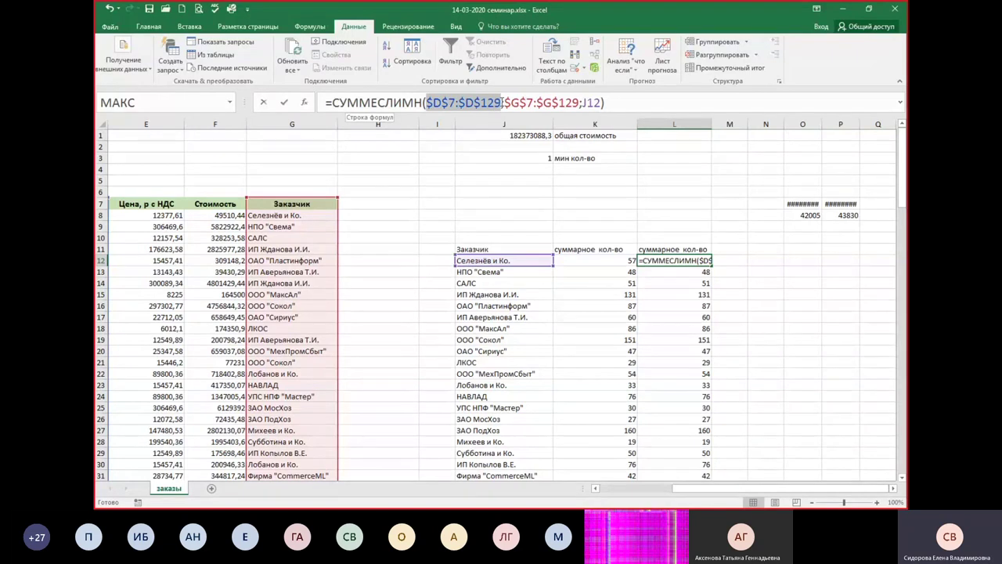
left_click_drag(504, 102, 601, 103)
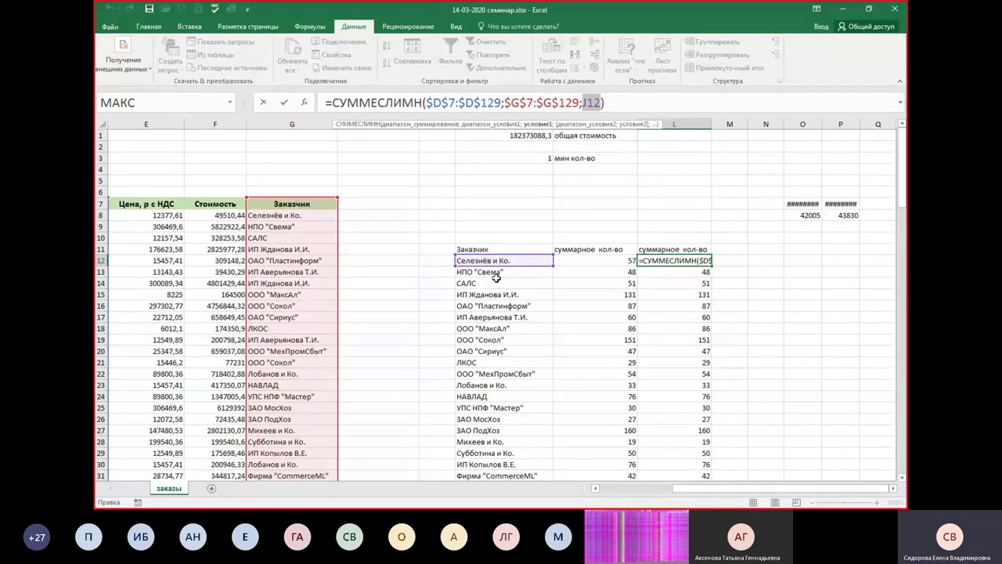
key("ctrl+Return")
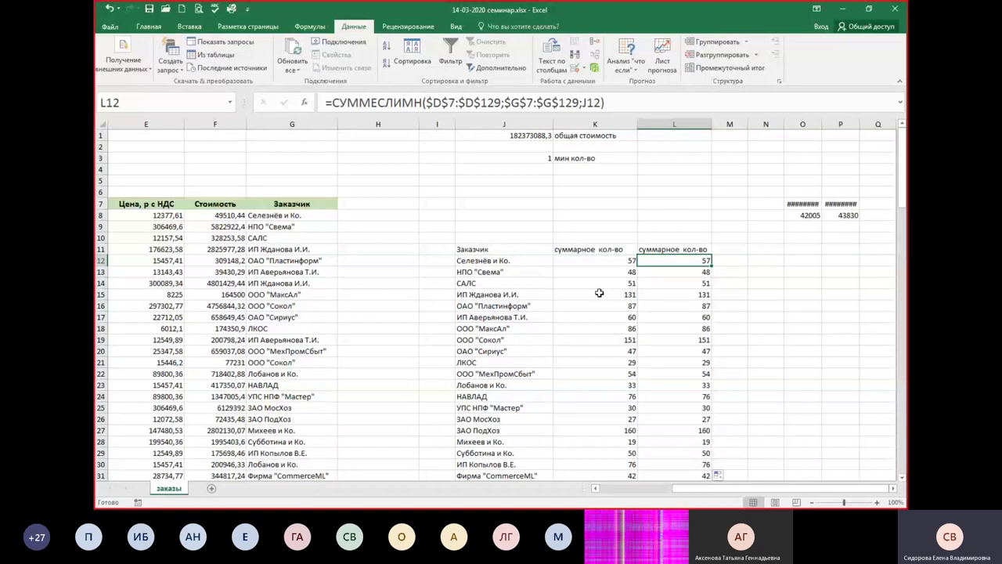
left_click(731, 261)
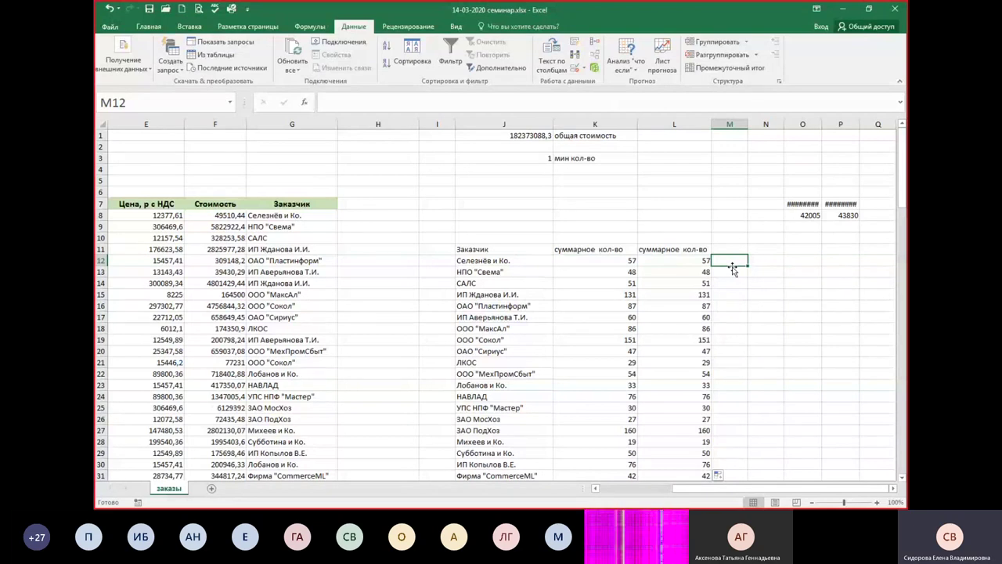
- Copy the customer names in J12:J15 into T11:T14
left_click_drag(501, 261, 505, 298)
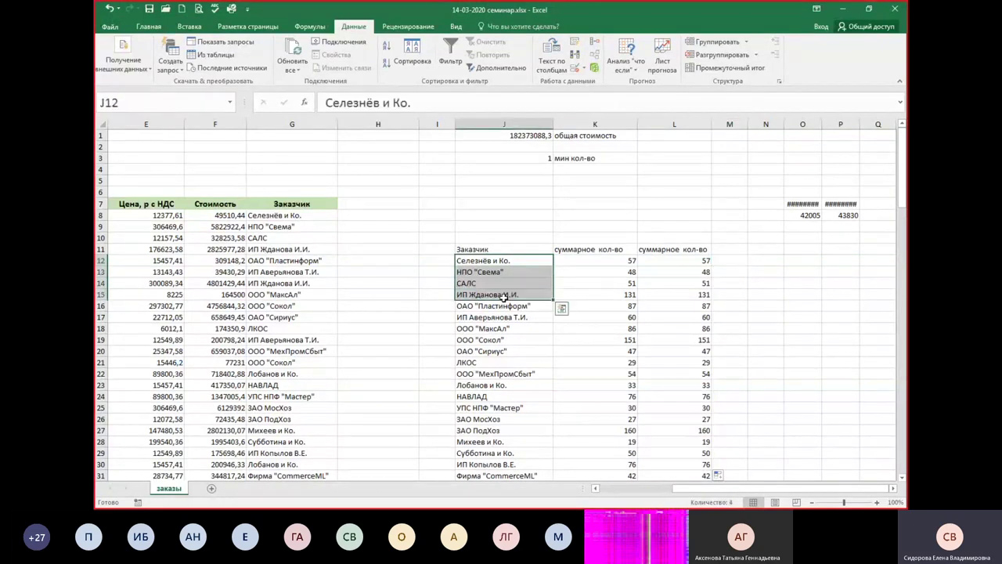
key("ctrl+c")
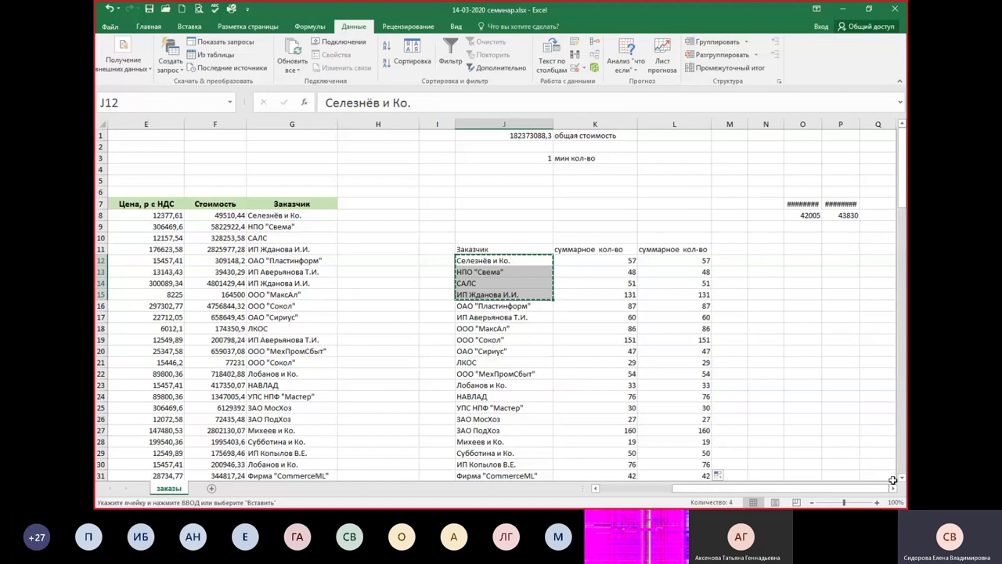
left_click(893, 488)
left_click(892, 488)
left_click(892, 487)
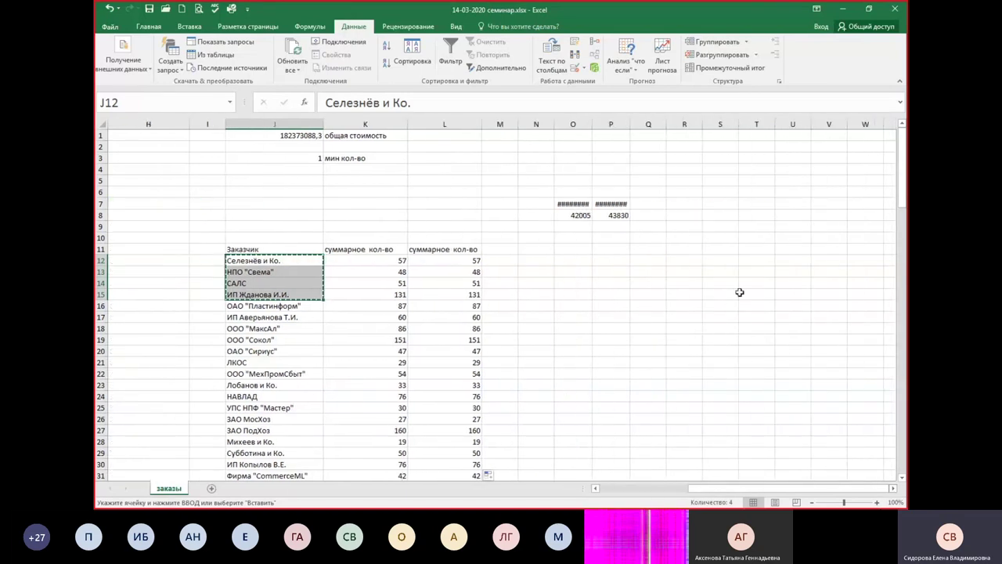
left_click(759, 251)
key("ctrl+v")
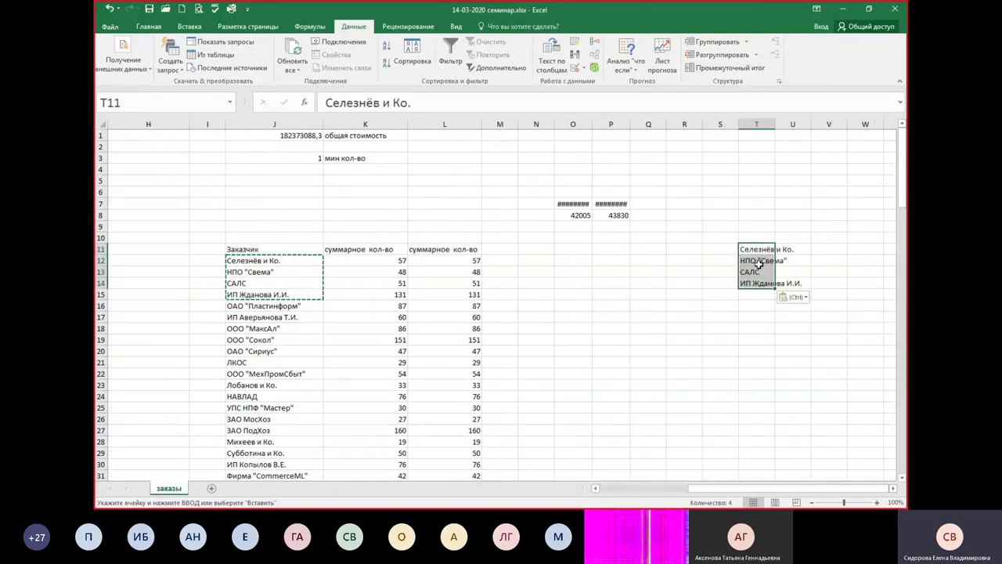
- Widen column T and start a formula across U11:U14
left_click_drag(775, 124, 806, 124)
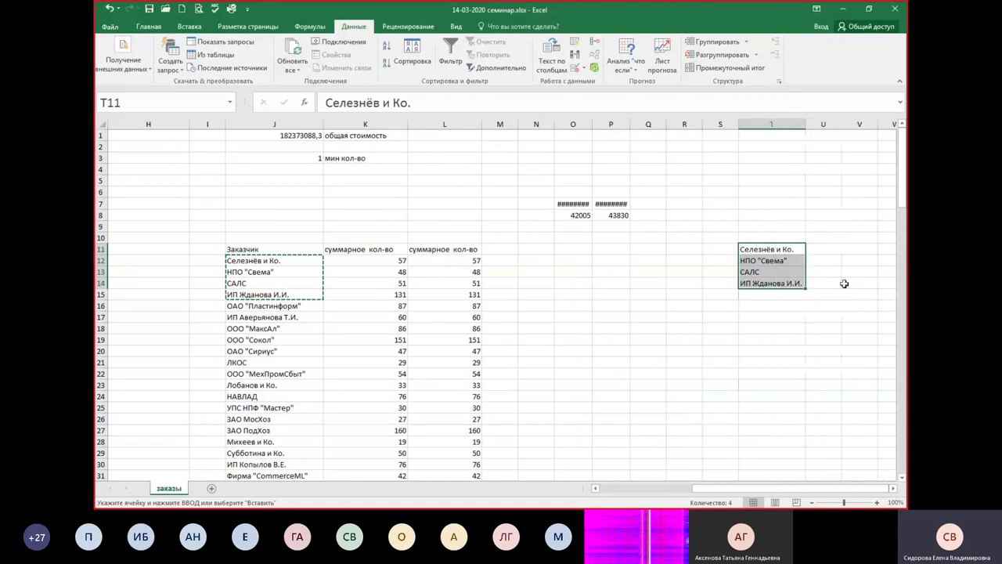
left_click(893, 488)
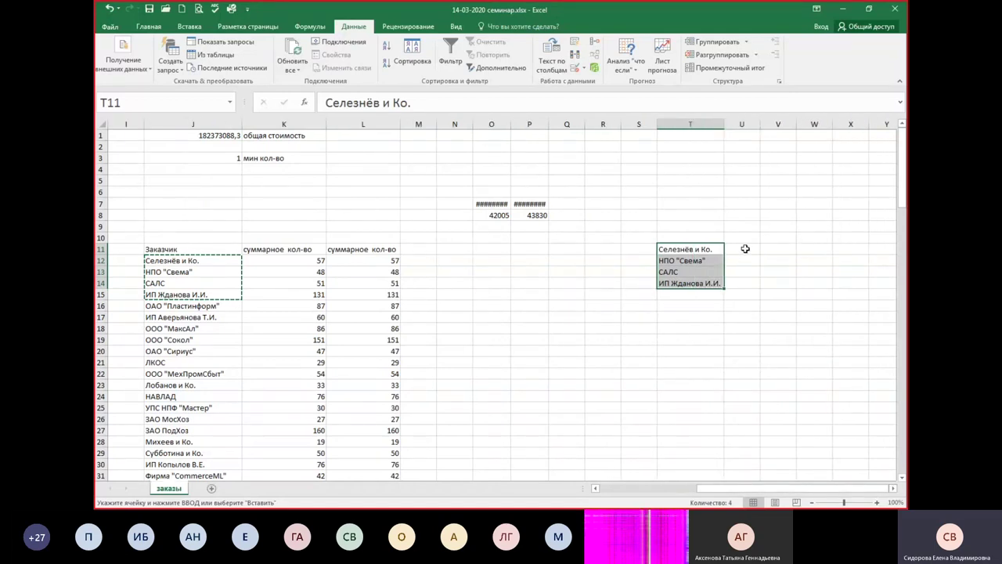
left_click_drag(745, 249, 745, 283)
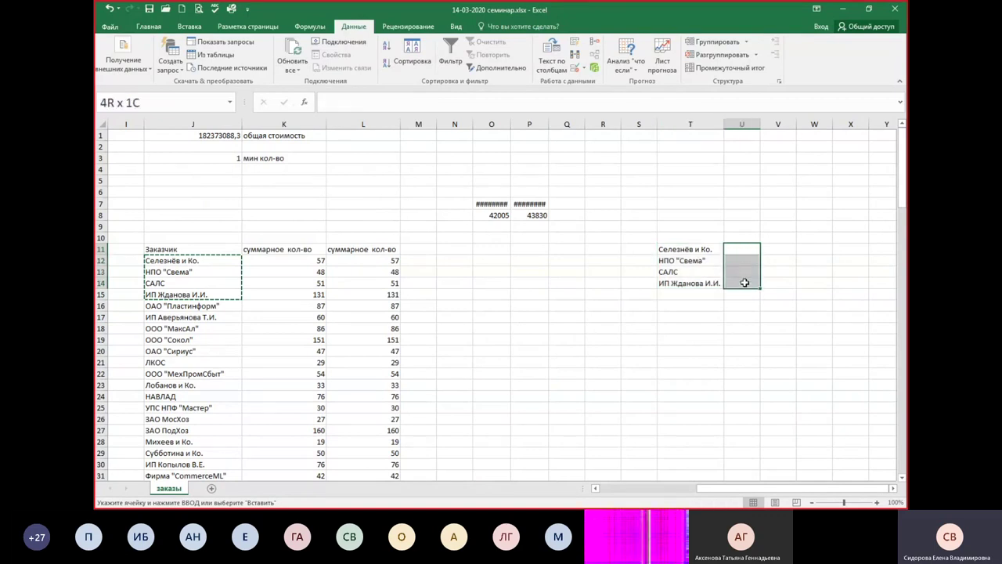
type("=")
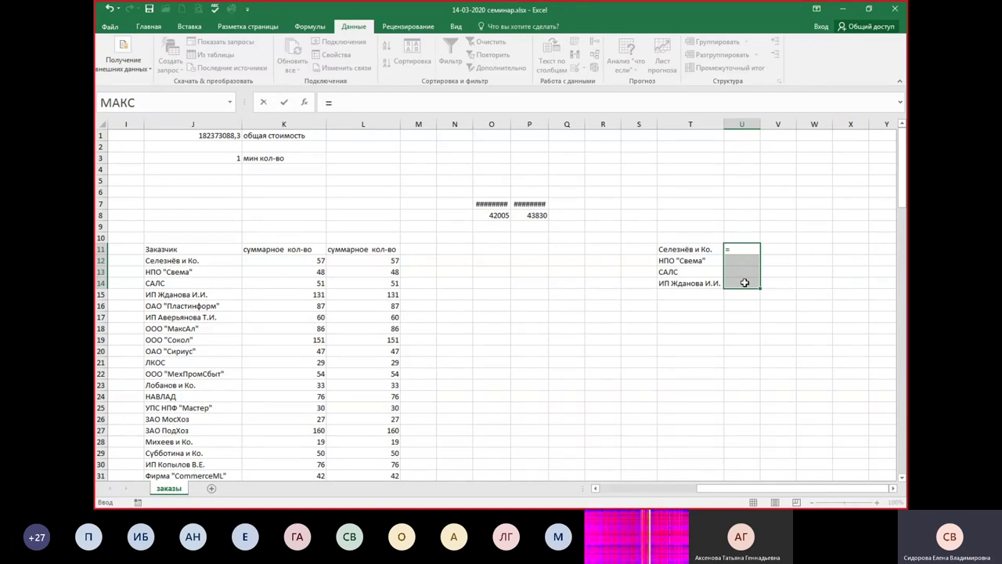
- Begin the U11 formula with =МИН(ЕСЛИ(
type("мин")
key("Tab")
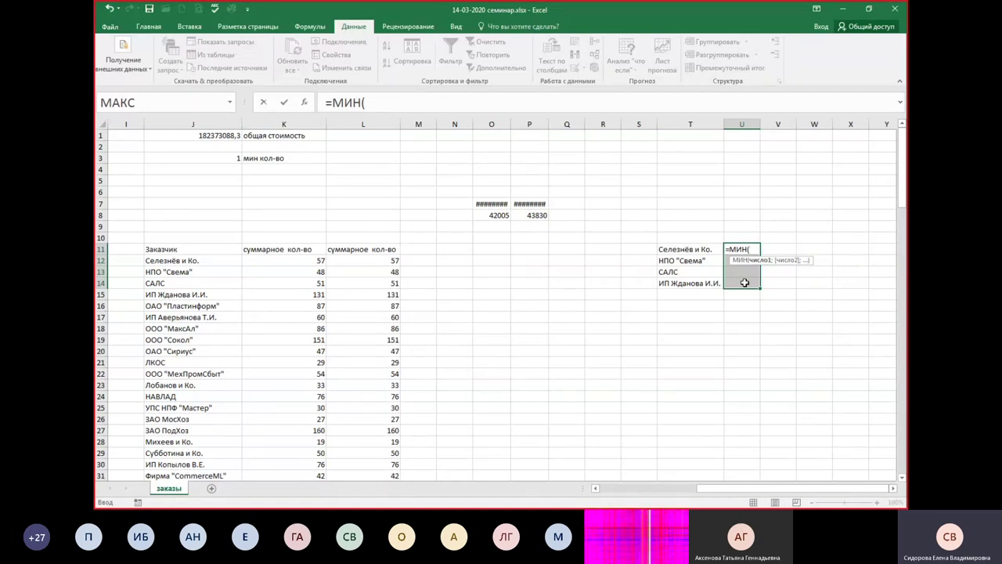
type("ес")
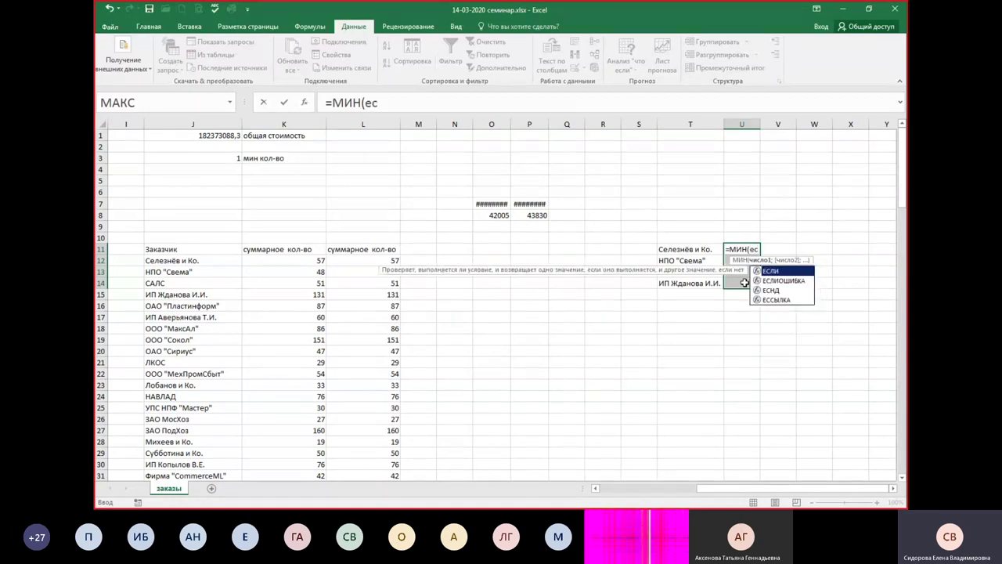
key("Tab")
- Add the condition G8:G129=T11:T14 followed by a semicolon
left_click_drag(783, 491, 607, 491)
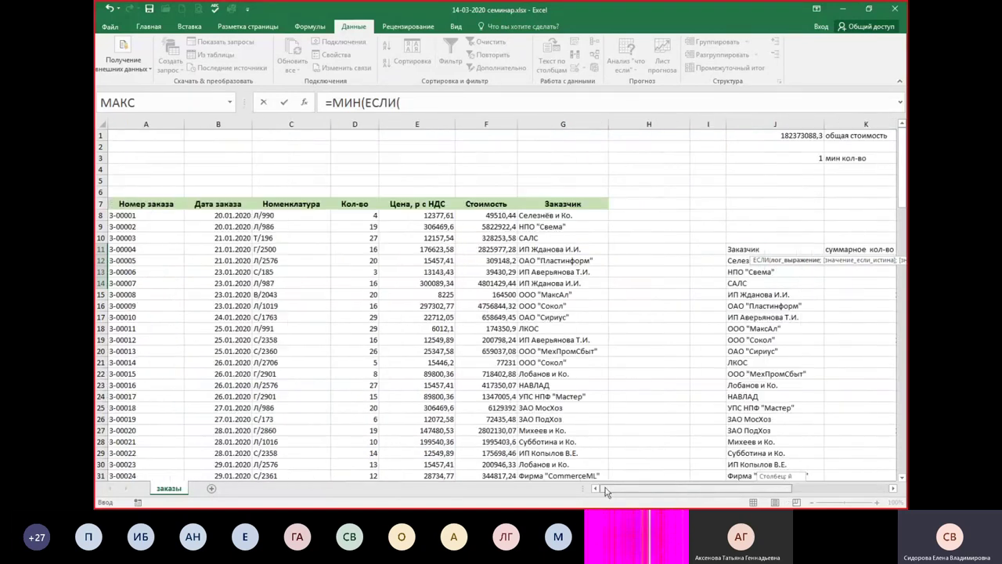
left_click(550, 214)
key("ctrl+shift+Down")
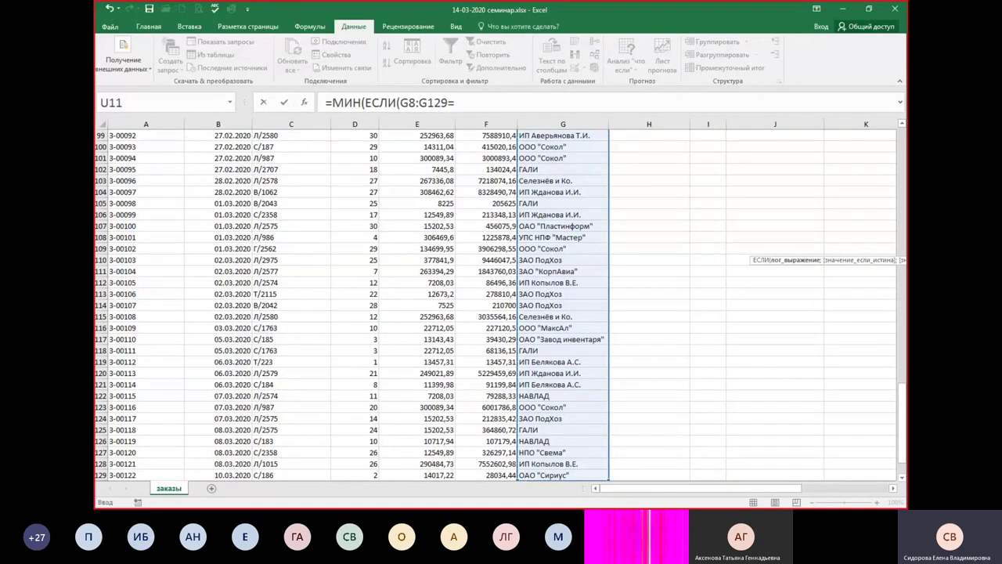
left_click_drag(901, 439, 869, 130)
left_click(894, 489)
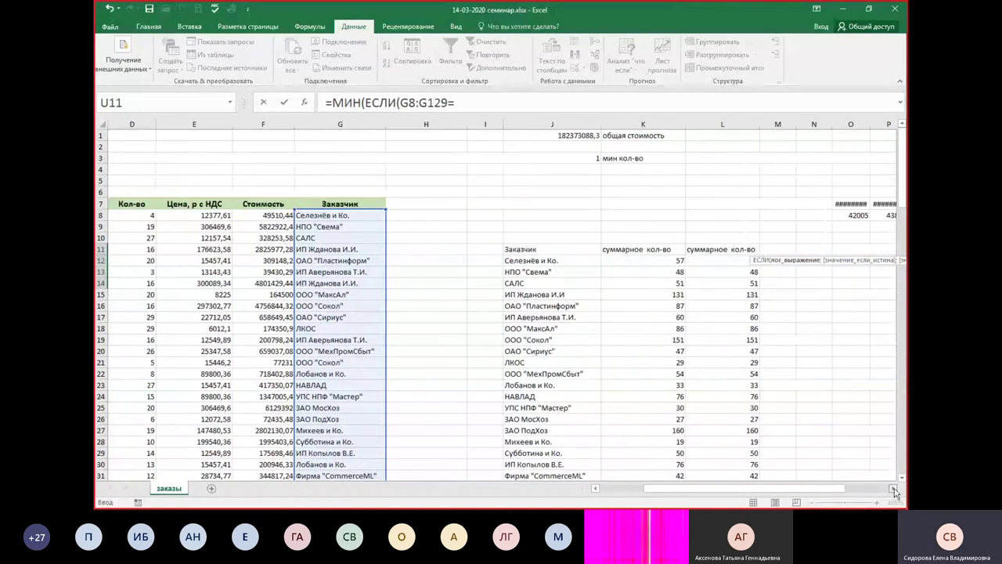
left_click(894, 488)
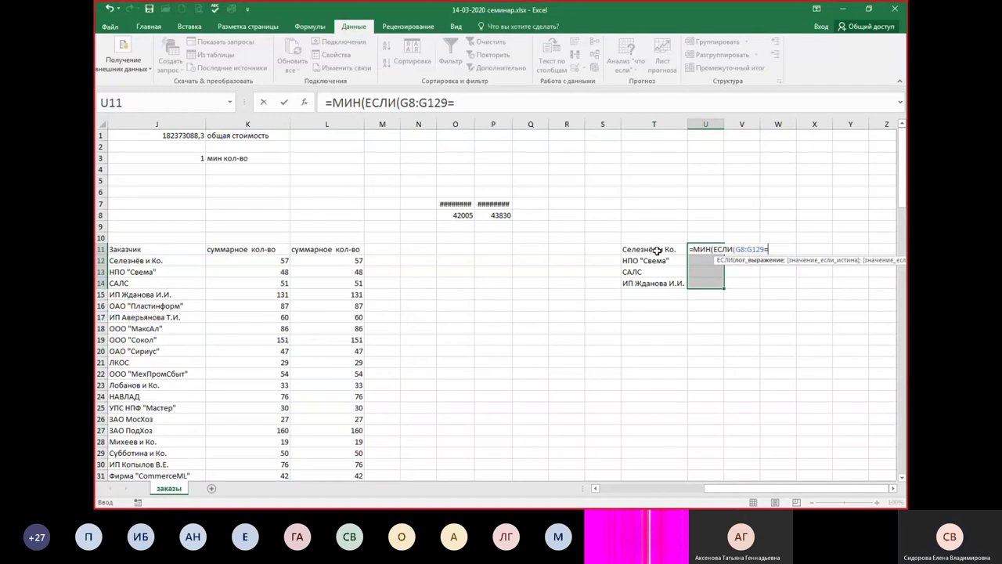
left_click_drag(657, 249, 652, 284)
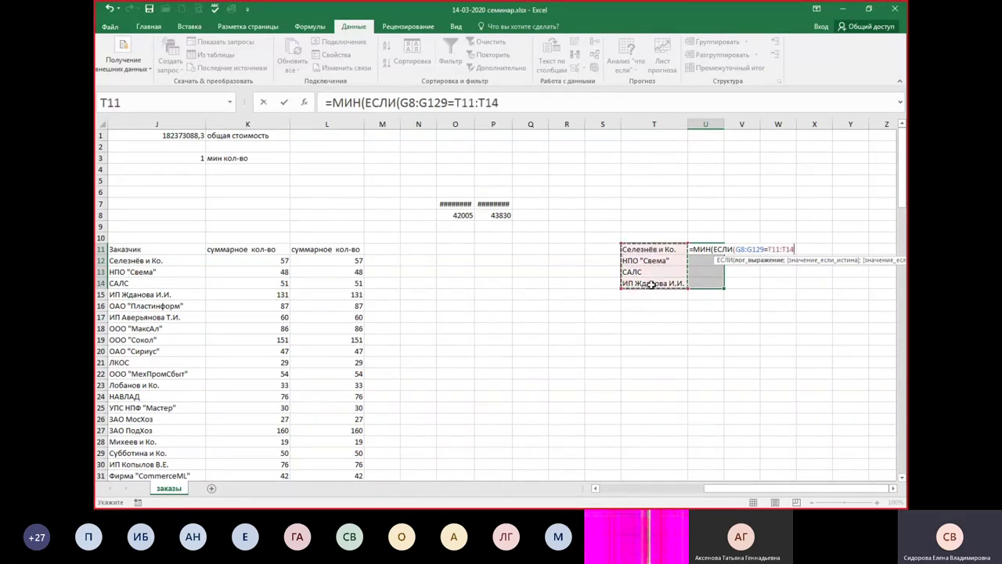
type(";")
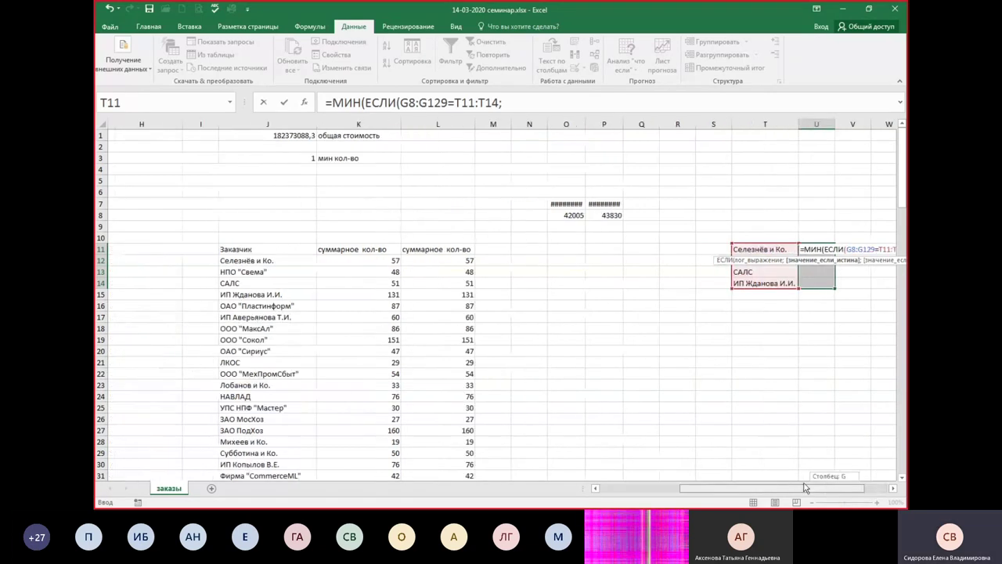
scroll(454, 466, "left", 5)
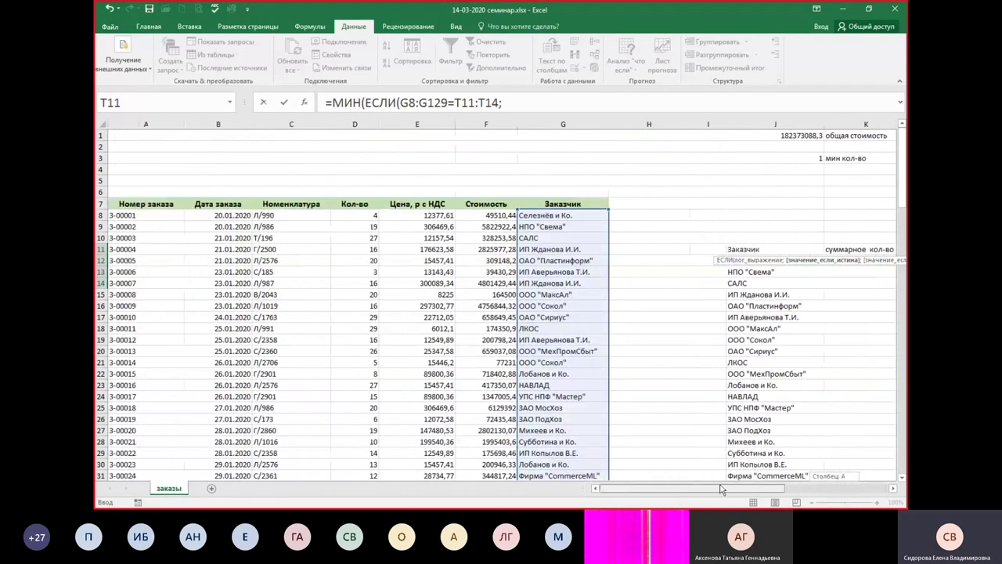
- Finish the formula with D8:D129;"")) and enter it as an array formula
left_click(363, 214)
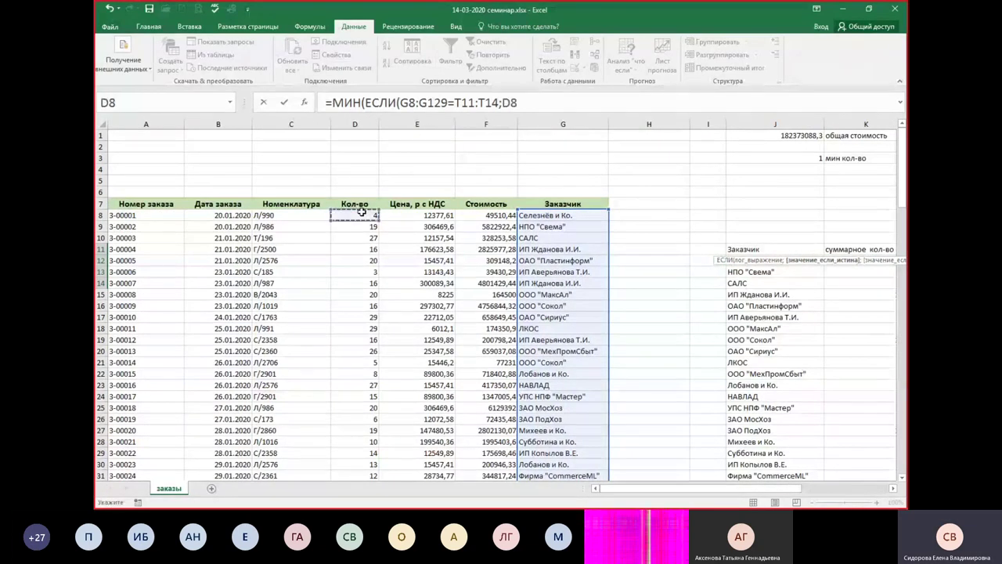
key("ctrl+shift+Down")
type(":D129;")
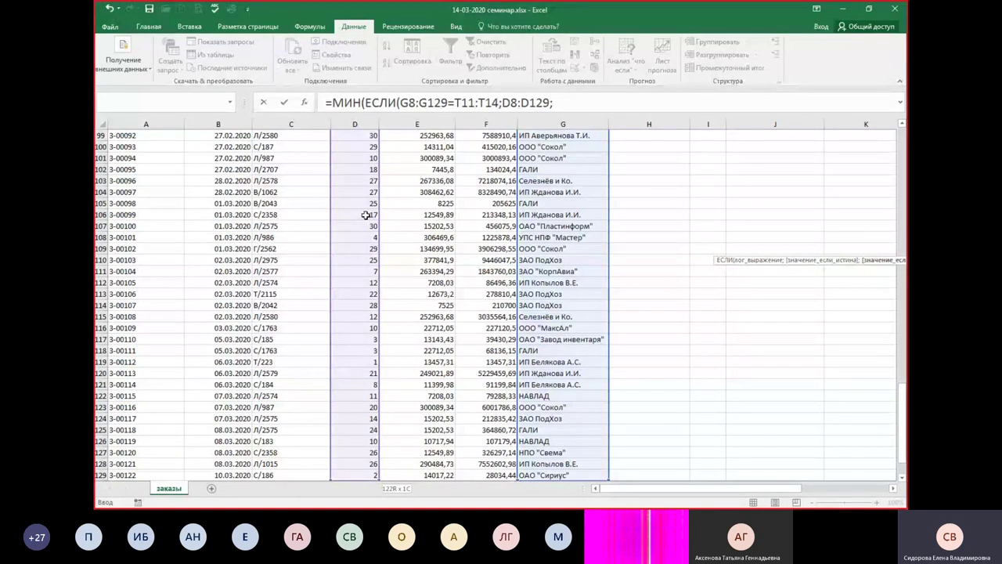
type("\"")
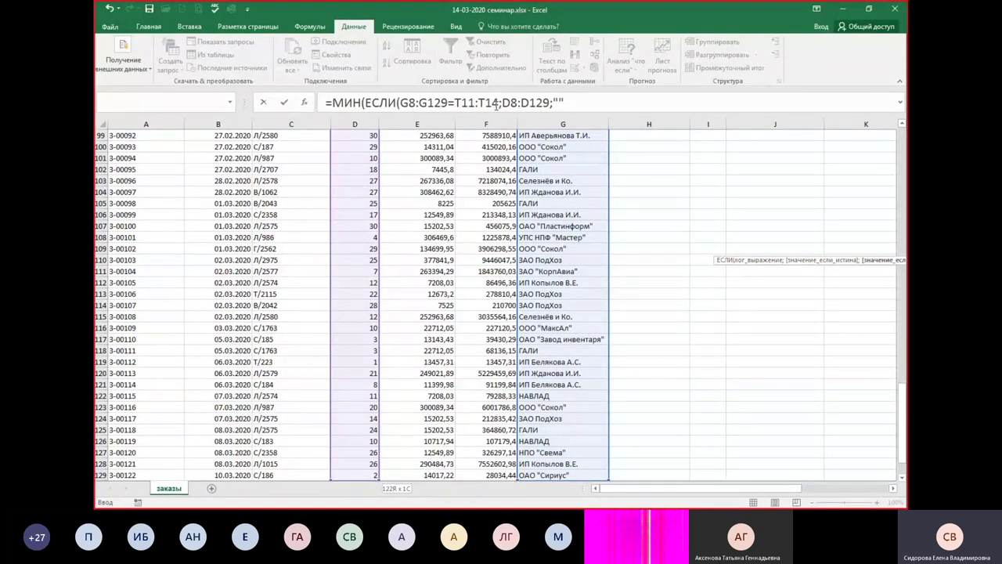
type(")")
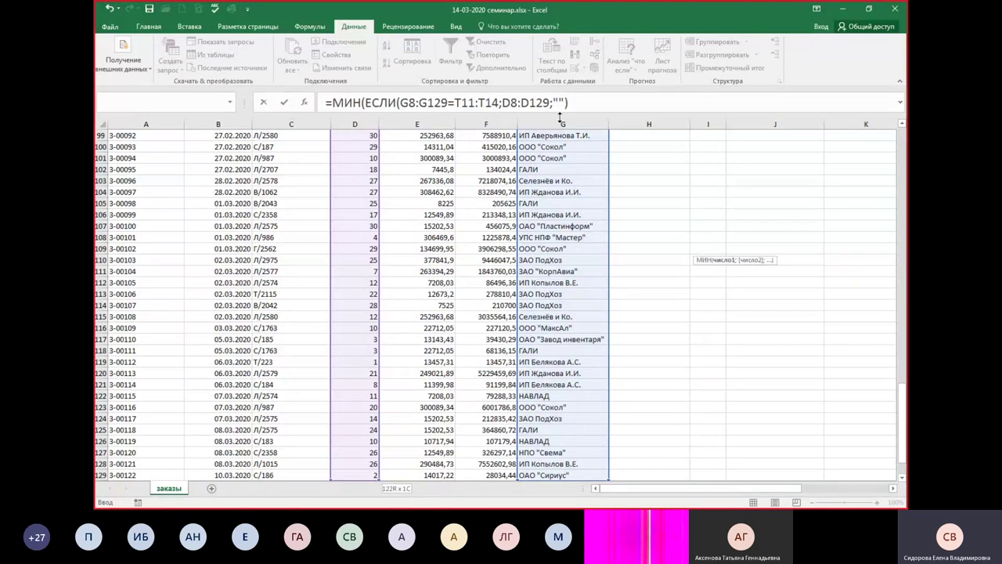
type(")")
key("ctrl+shift+Return")
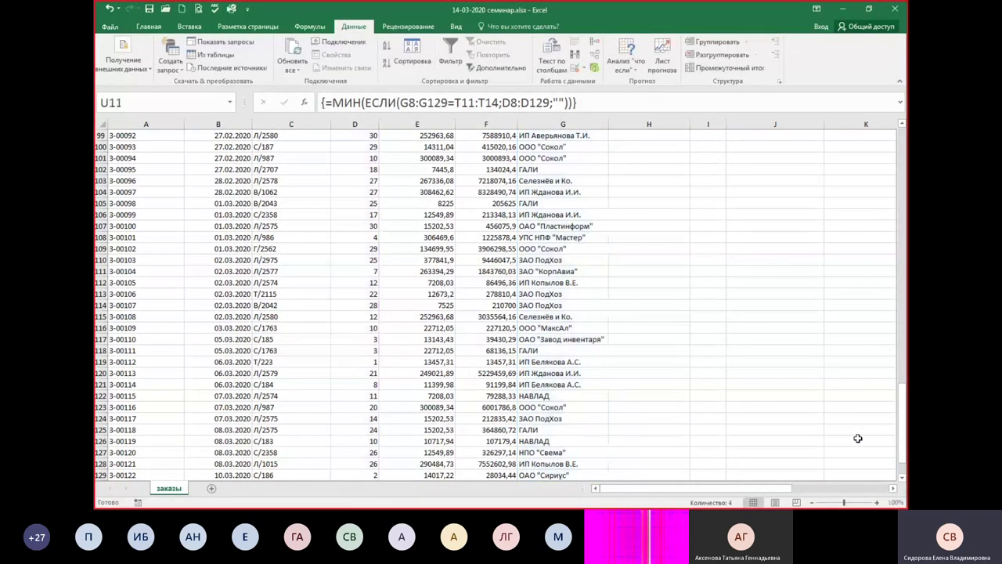
- Scroll to column U and compare the #Н/Д results with the names in column T
left_click(892, 489)
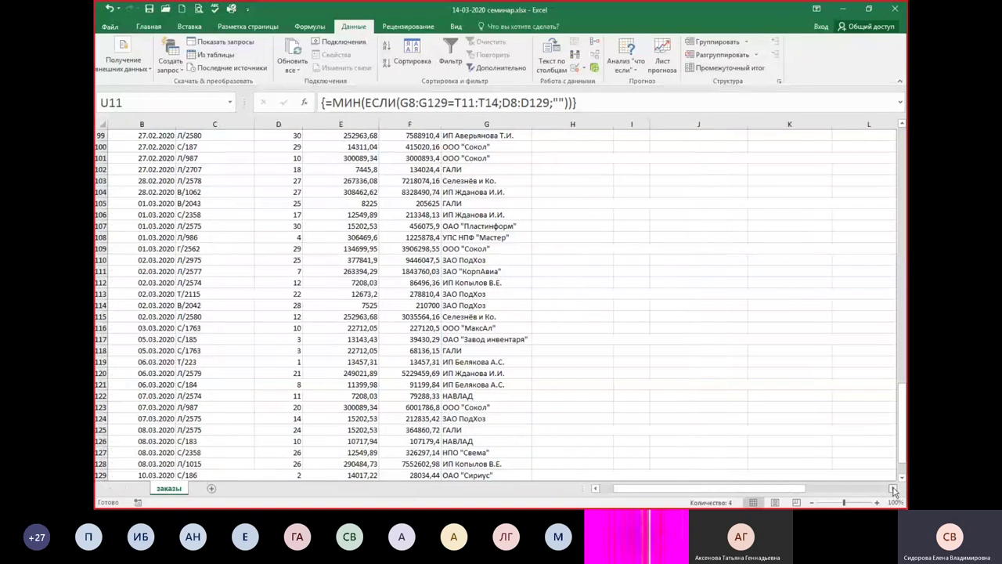
left_click(892, 488)
scroll(716, 182, "up", 18)
scroll(716, 183, "up", 8)
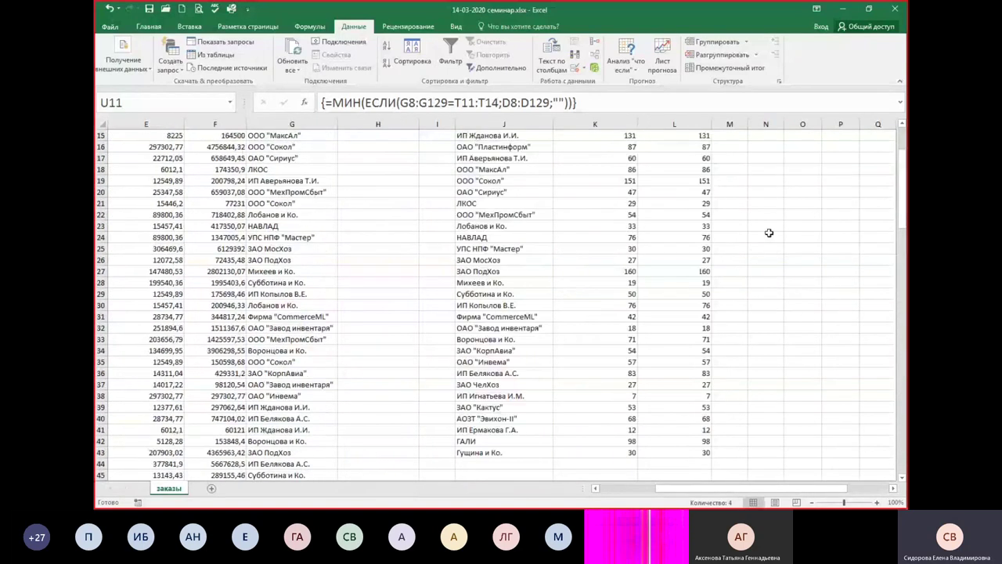
scroll(644, 230, "up", 7)
left_click(894, 489)
left_click(893, 489)
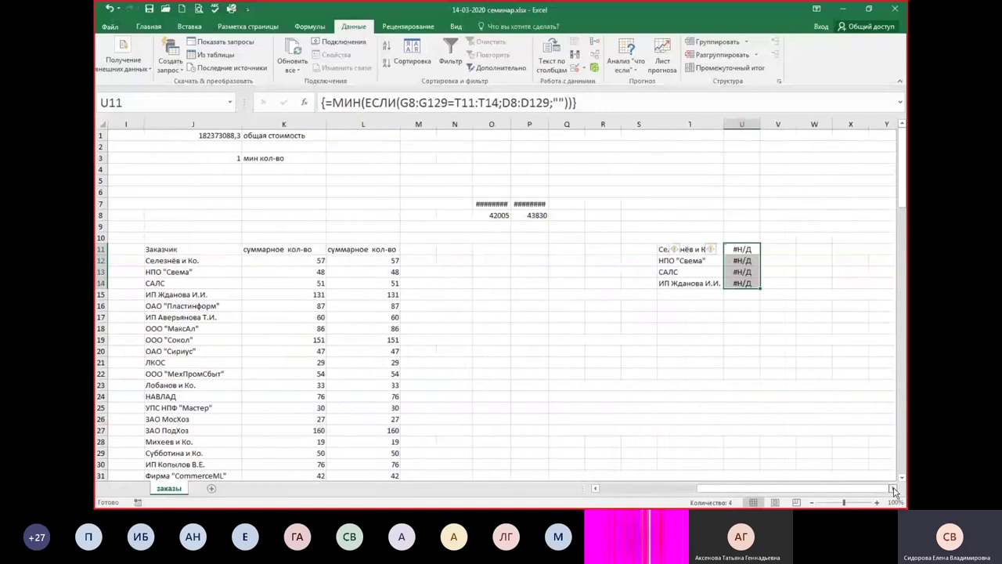
left_click(894, 489)
left_click(705, 250)
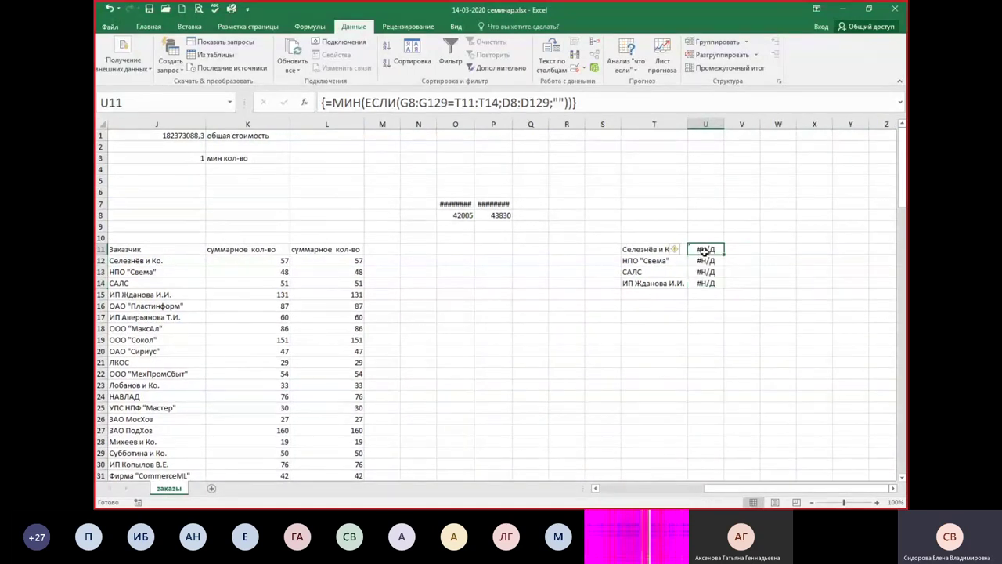
left_click(658, 249)
left_click(711, 252)
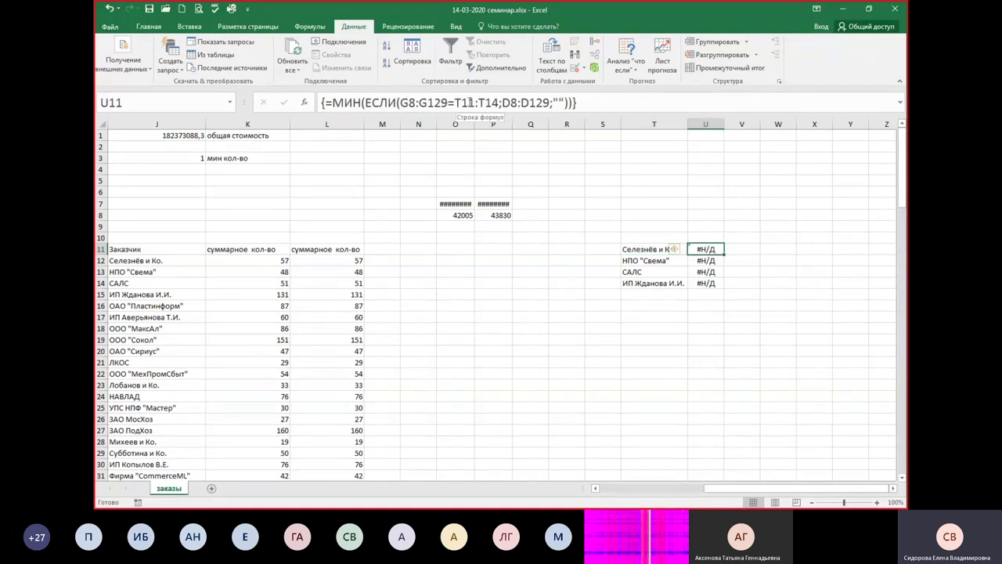
- Change the criterion to T11, make $G$8:$G$129 and $D$8:$D$129 absolute, and array-enter it
left_click_drag(476, 103, 499, 102)
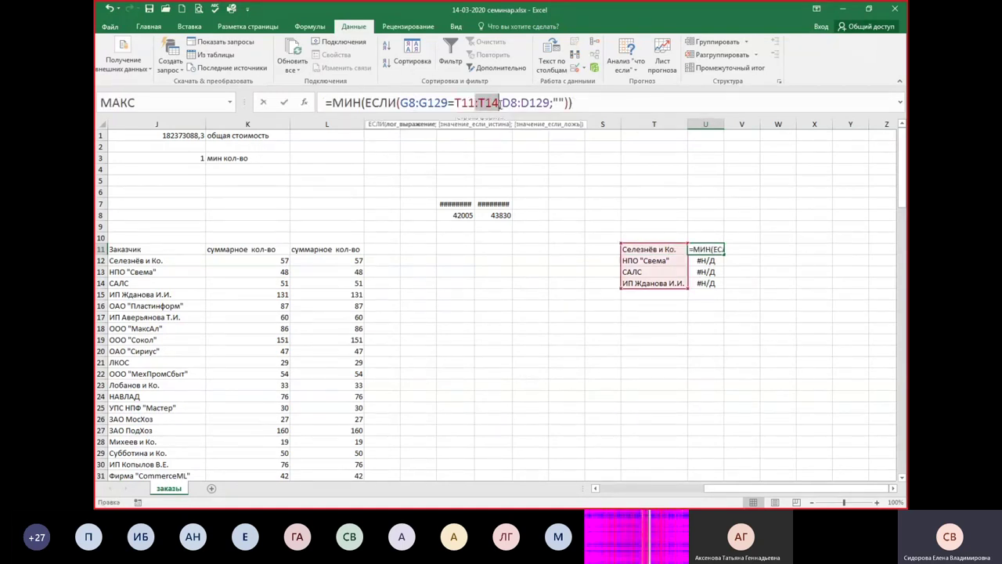
key("BackSpace")
left_click_drag(401, 102, 555, 102)
key("F4")
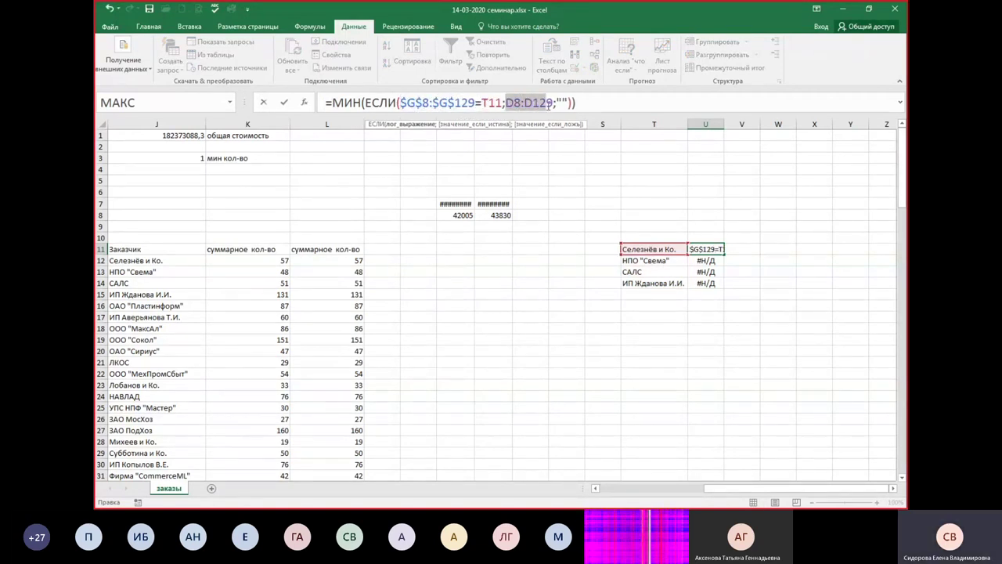
key("F4")
key("ctrl+shift+Return")
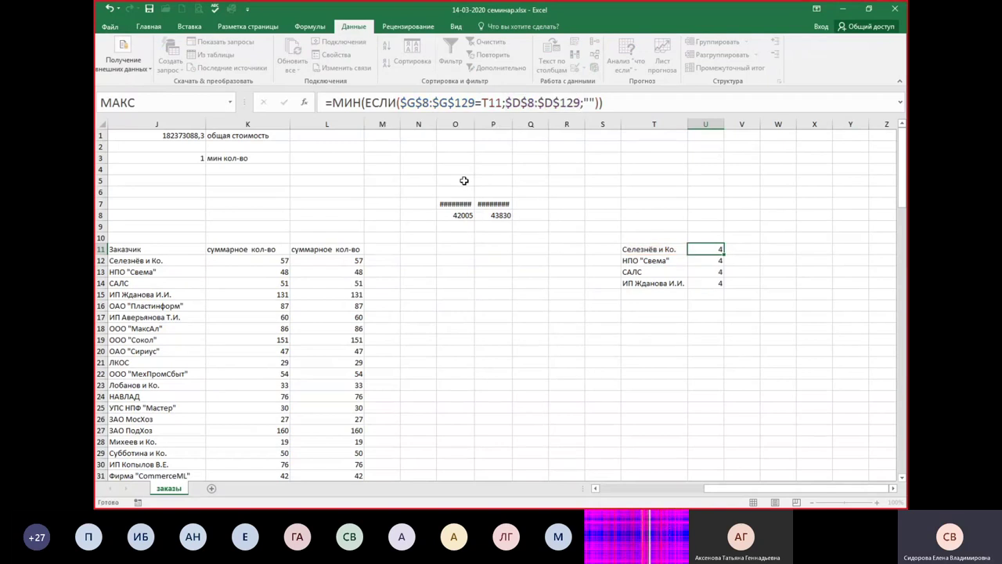
- Inspect the formulas in U11:U14 and re-enter U11 as an array formula
left_click(708, 263)
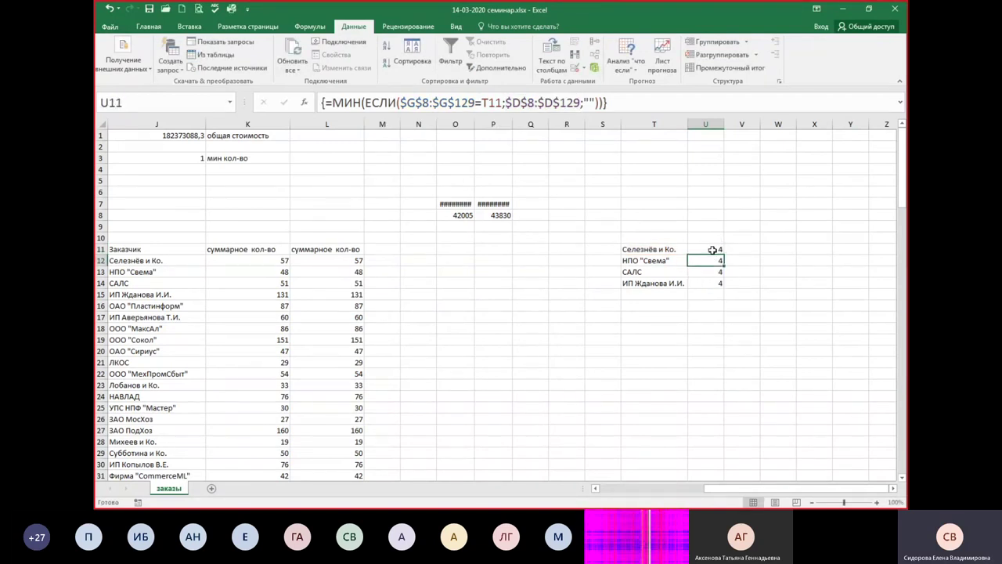
left_click_drag(711, 249, 712, 287)
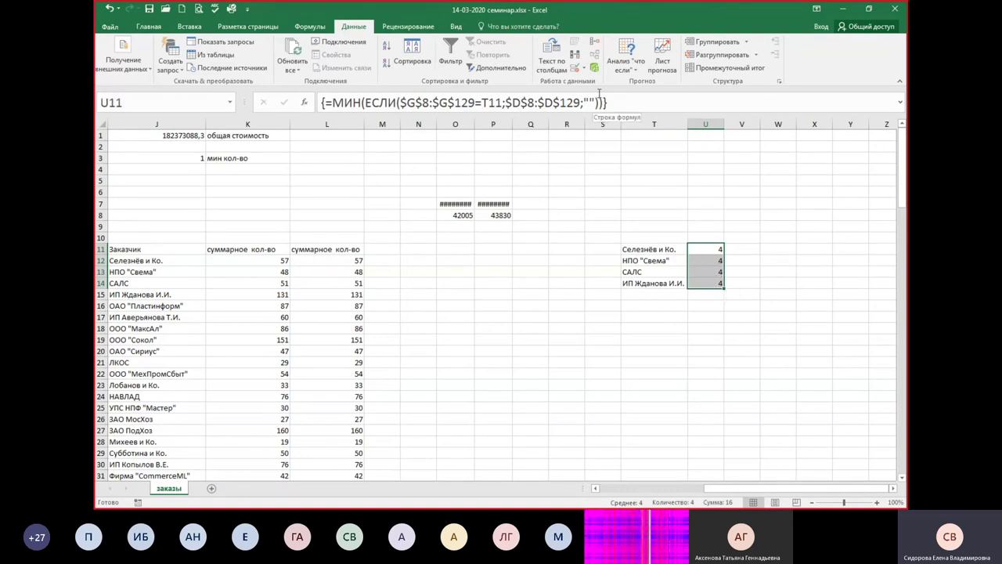
left_click_drag(711, 258, 709, 271)
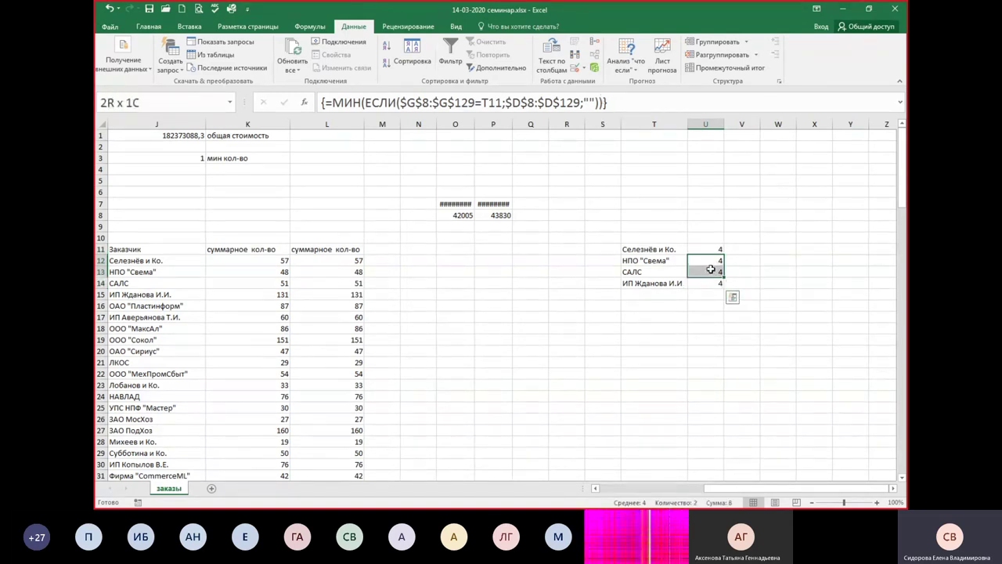
left_click(709, 249)
double_click(709, 249)
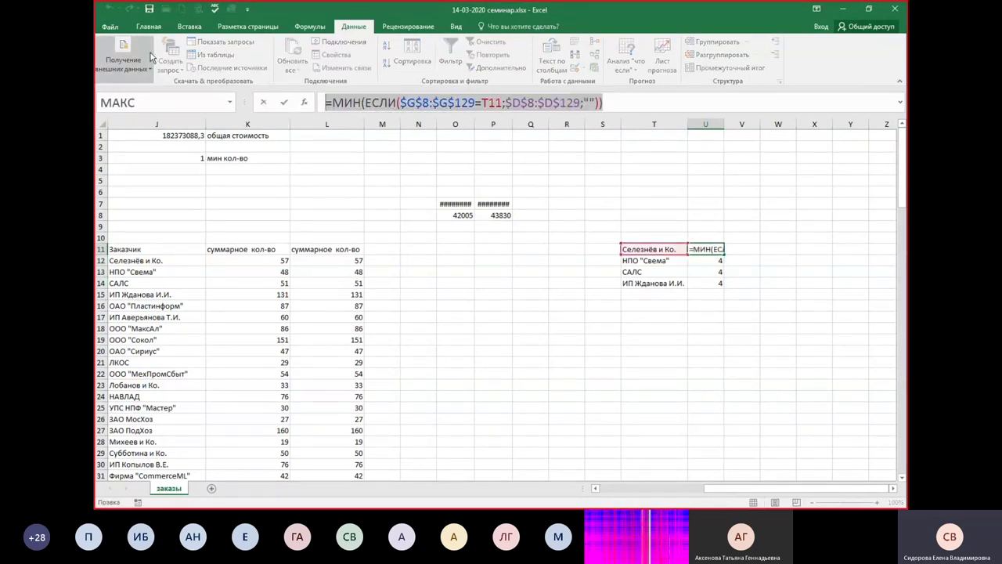
key("ctrl+shift+Return")
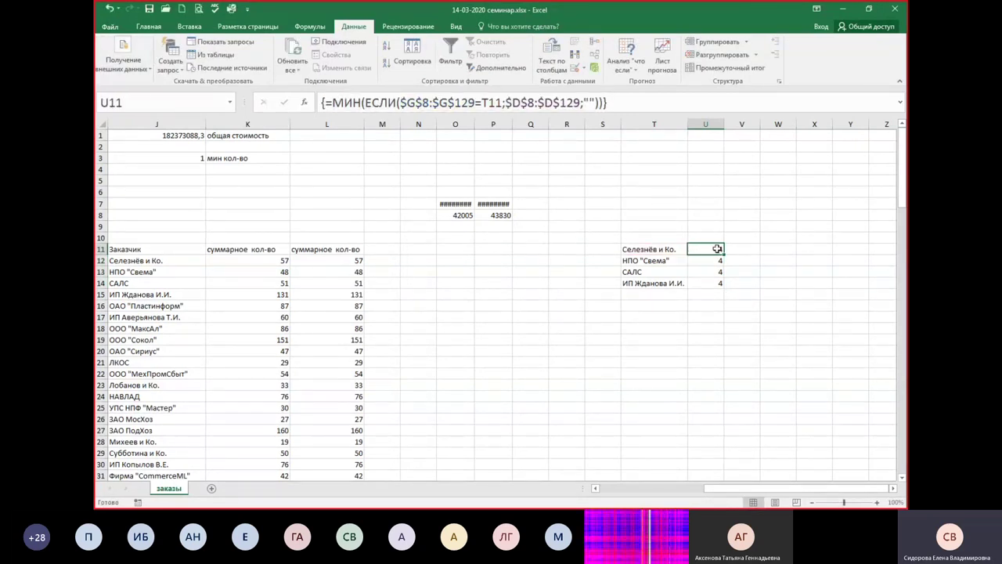
- Clear U11:U14, paste the formula into U11 as an array formula, and fill it down to U14
left_click_drag(716, 249, 718, 289)
key("Delete")
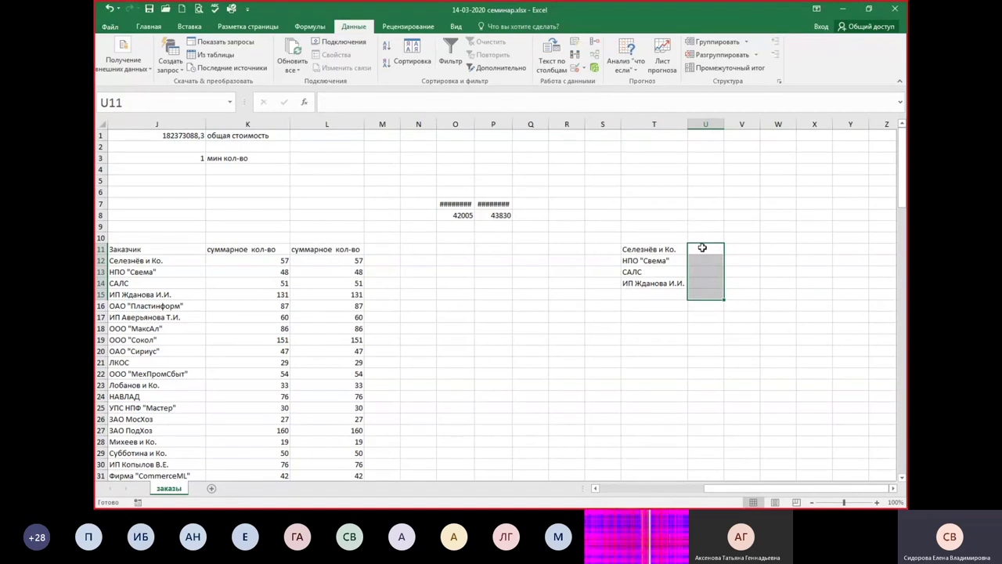
left_click(702, 248)
key("ctrl+v")
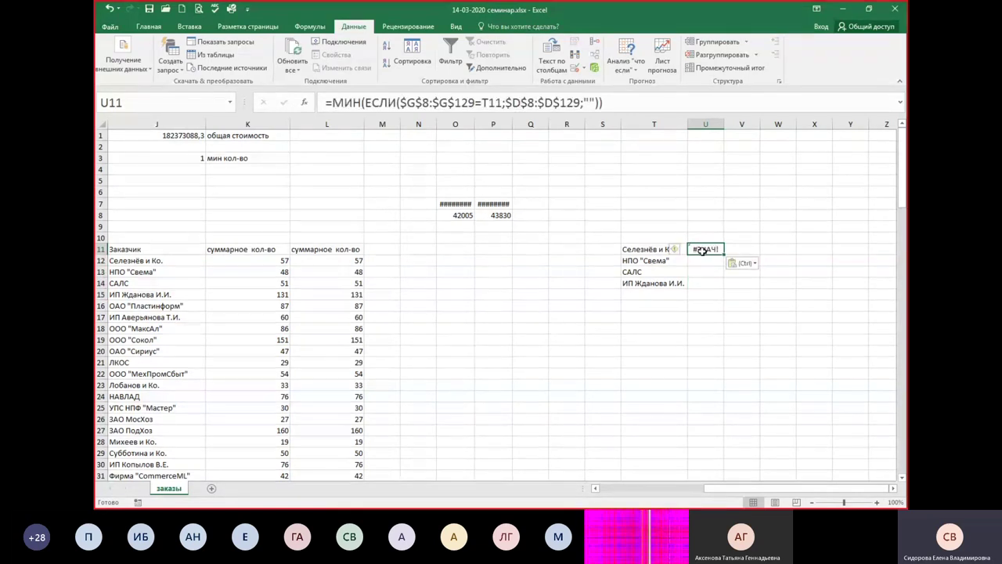
left_click(624, 105)
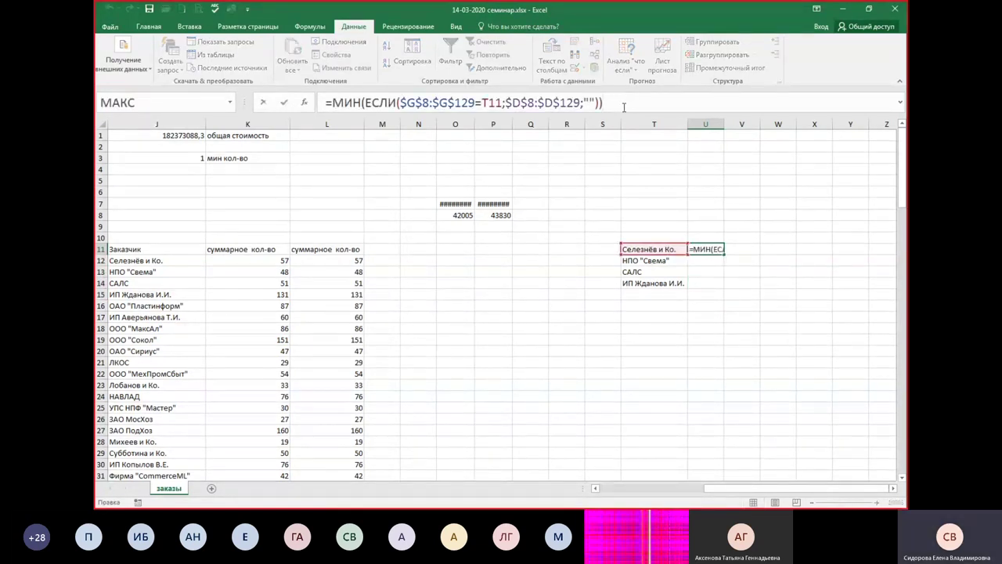
key("ctrl+shift+Return")
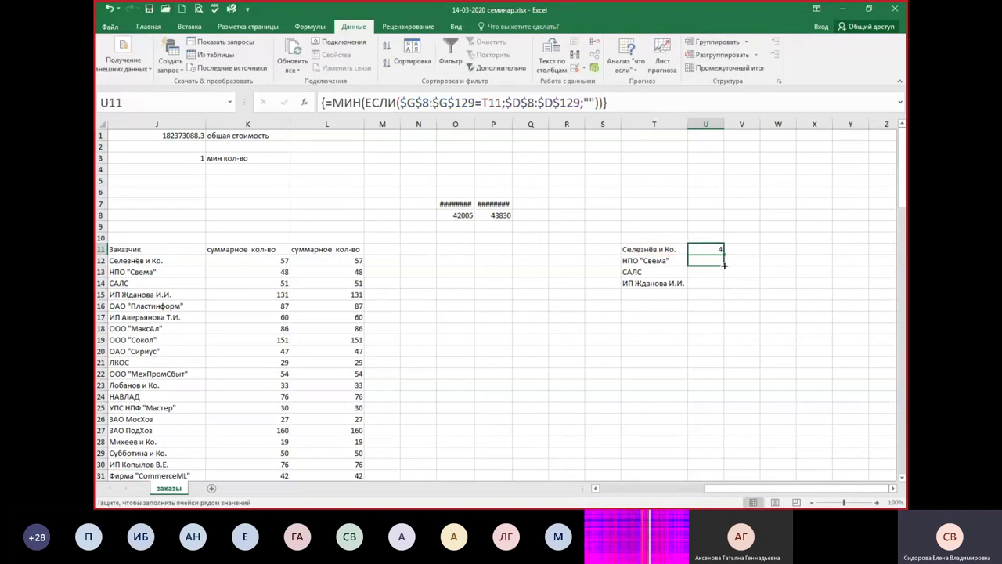
left_click_drag(725, 265, 724, 287)
left_click(709, 261)
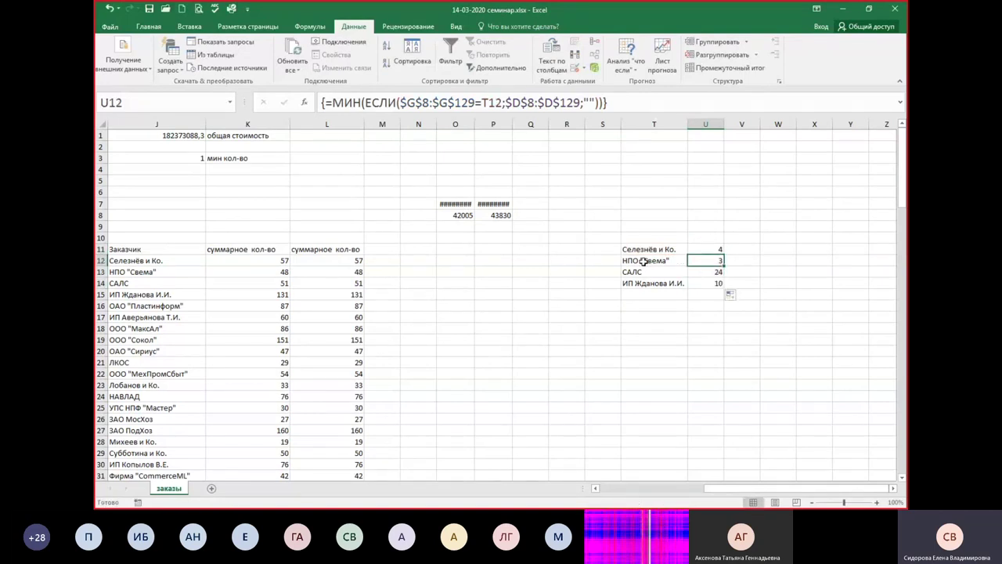
- Verify the results 4, 3, 24 and 10 against the names, and re-enter the U11 array formula
left_click(644, 261)
left_click(709, 272)
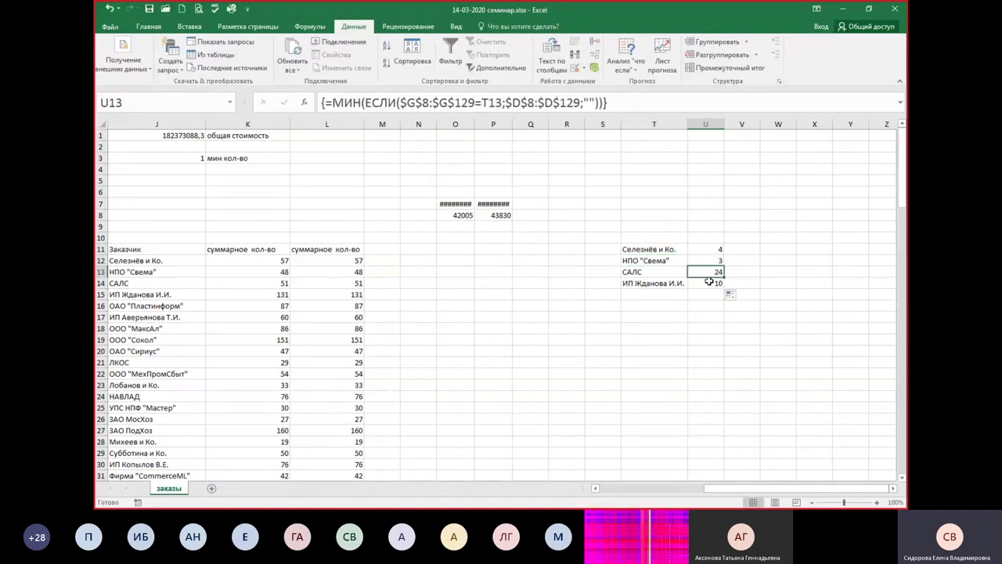
left_click(713, 250)
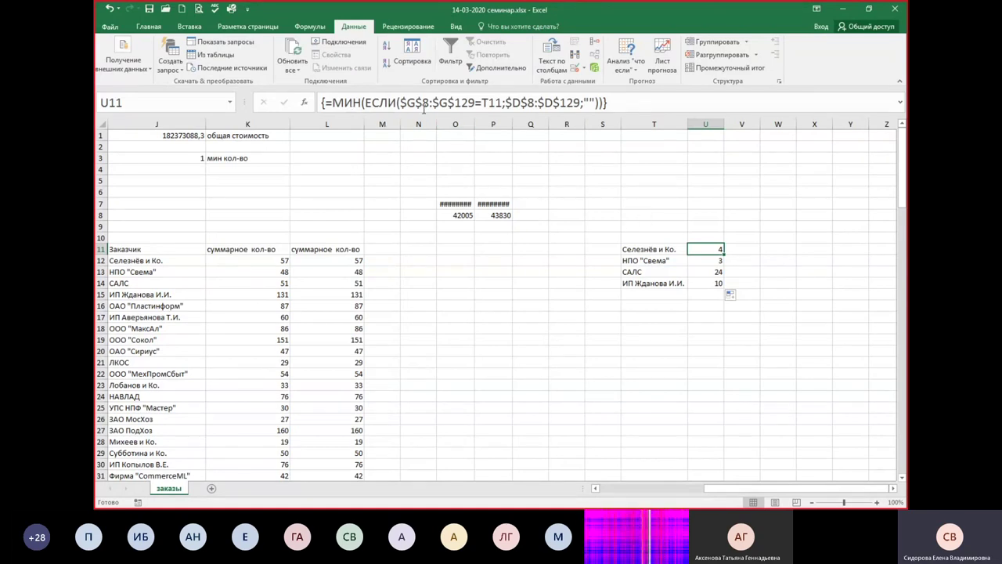
left_click_drag(384, 96, 595, 102)
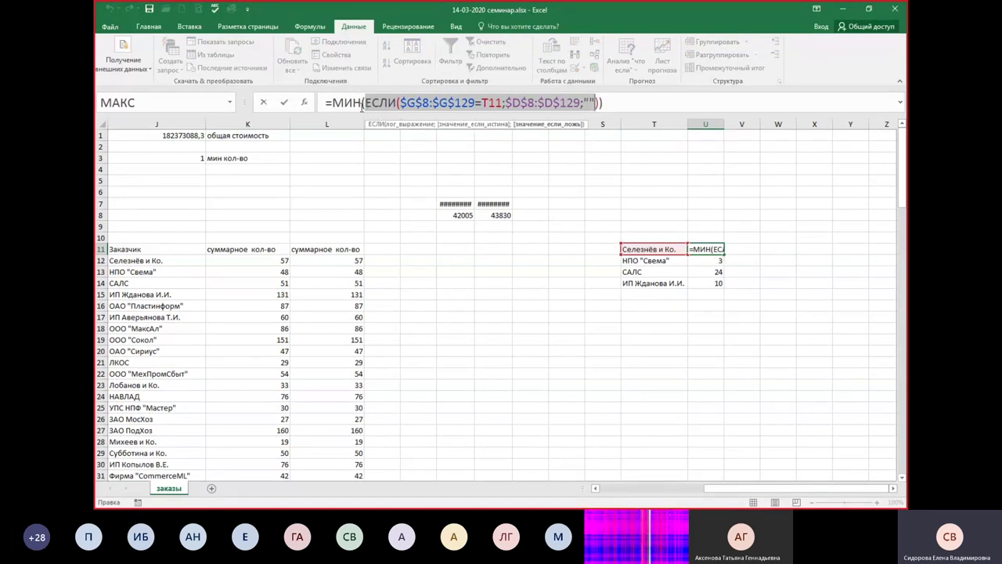
key("ctrl+shift+Return")
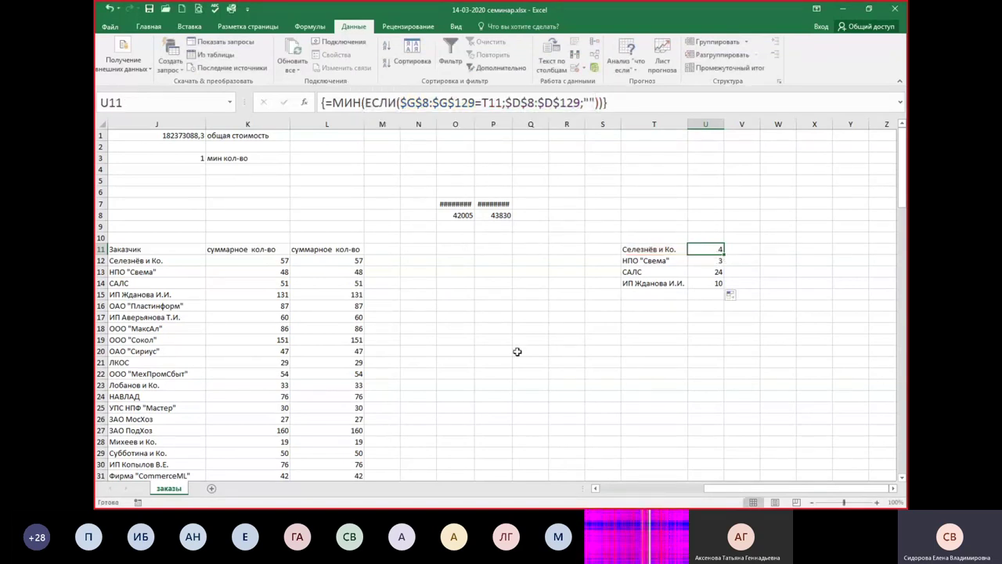
left_click_drag(770, 488, 650, 489)
left_click_drag(573, 204, 551, 324)
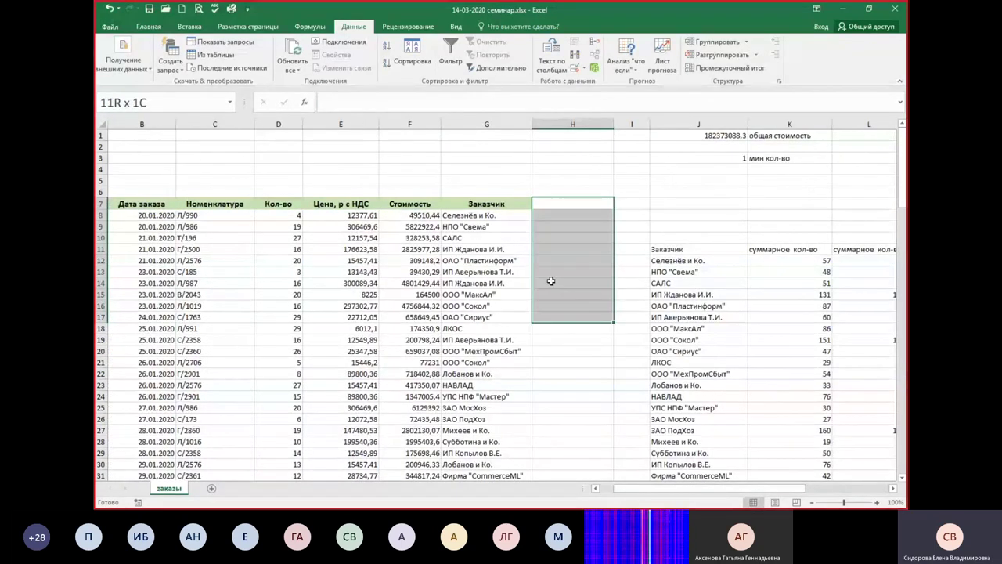
left_click(553, 204)
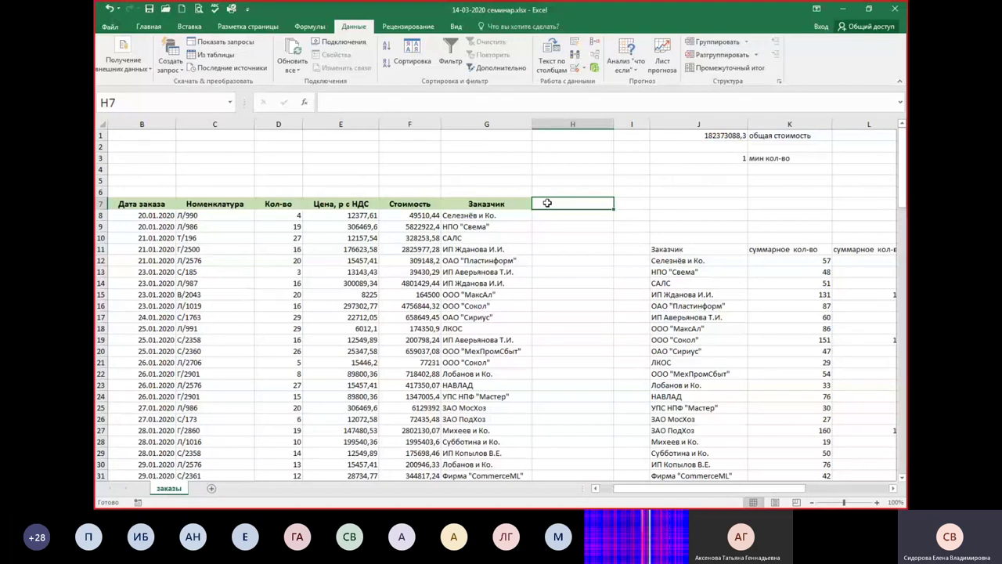
left_click(582, 216)
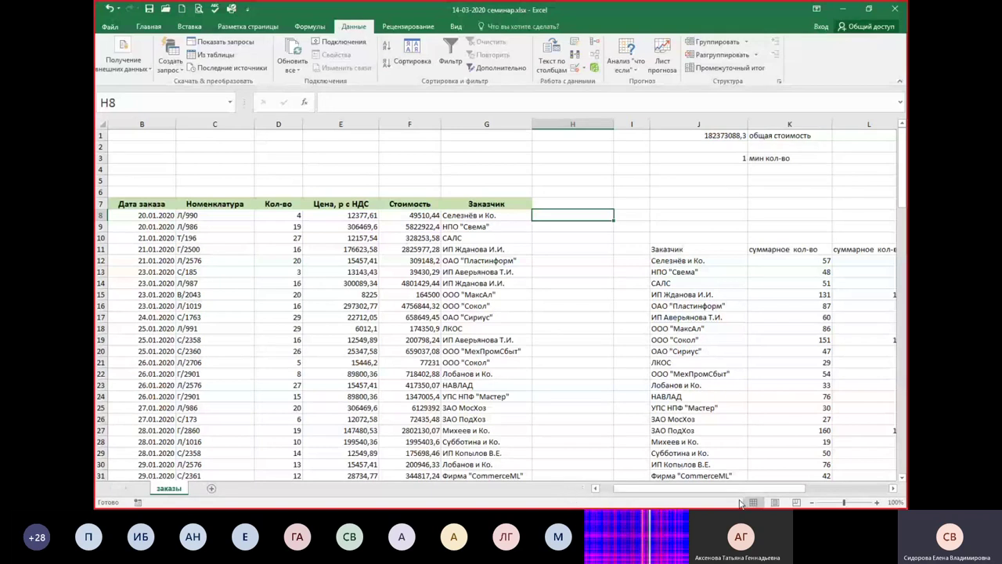
left_click(893, 488)
left_click(893, 488)
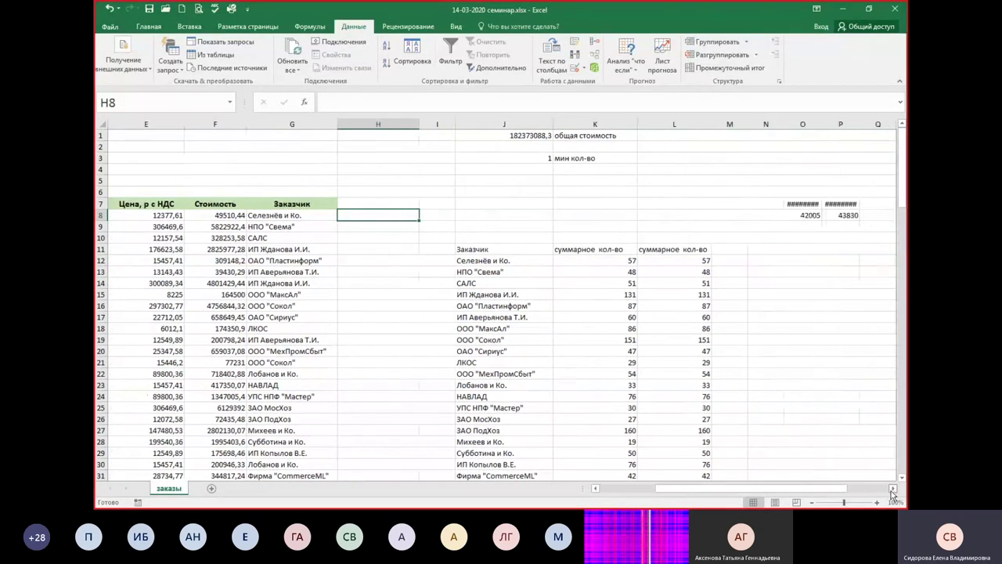
left_click(893, 488)
left_click(536, 260)
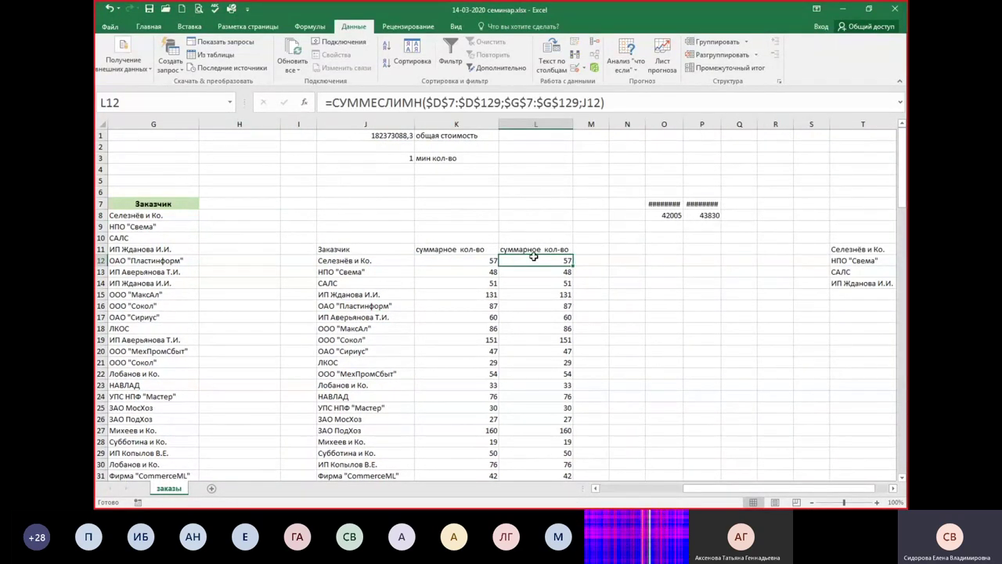
left_click(595, 259)
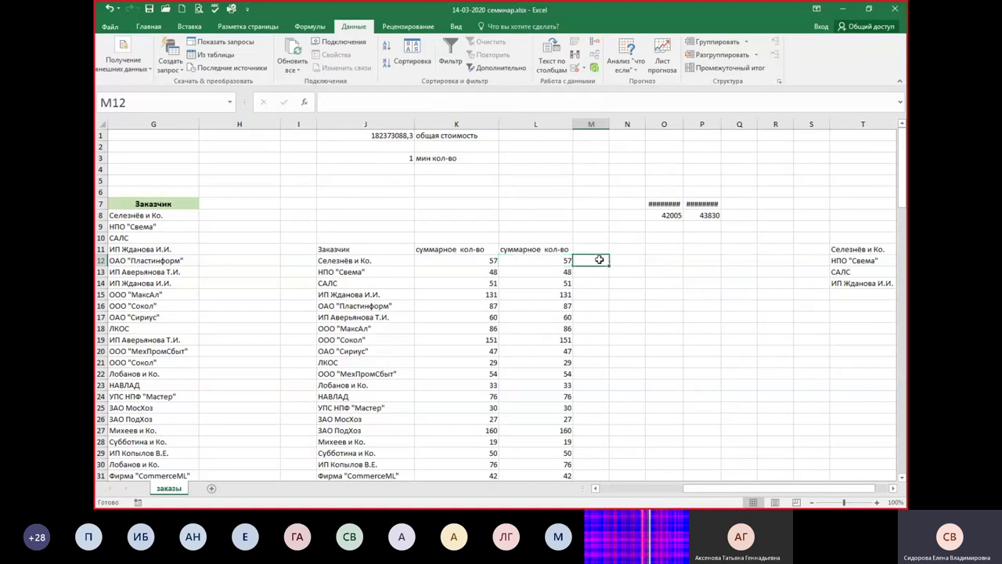
left_click(893, 488)
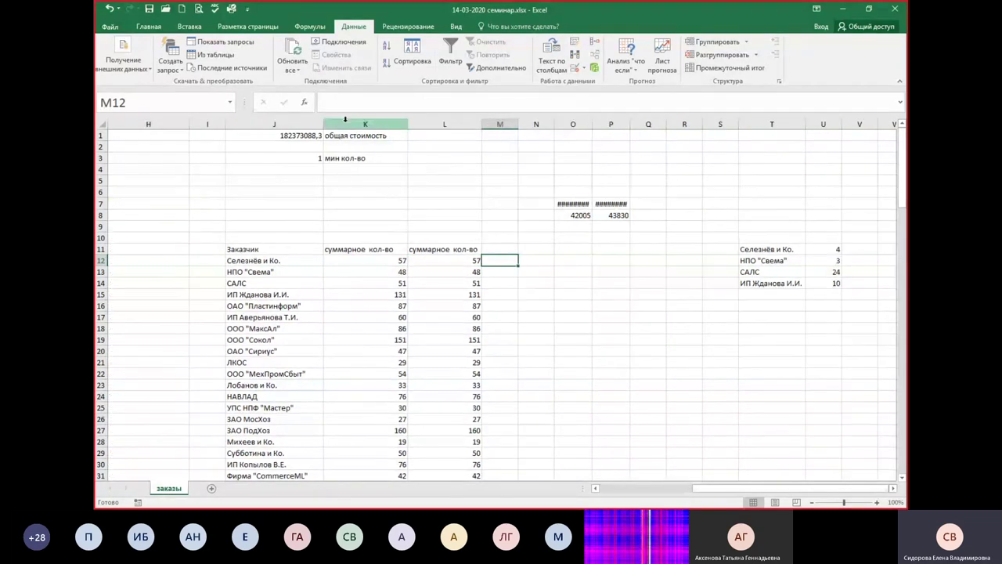
left_click(307, 135)
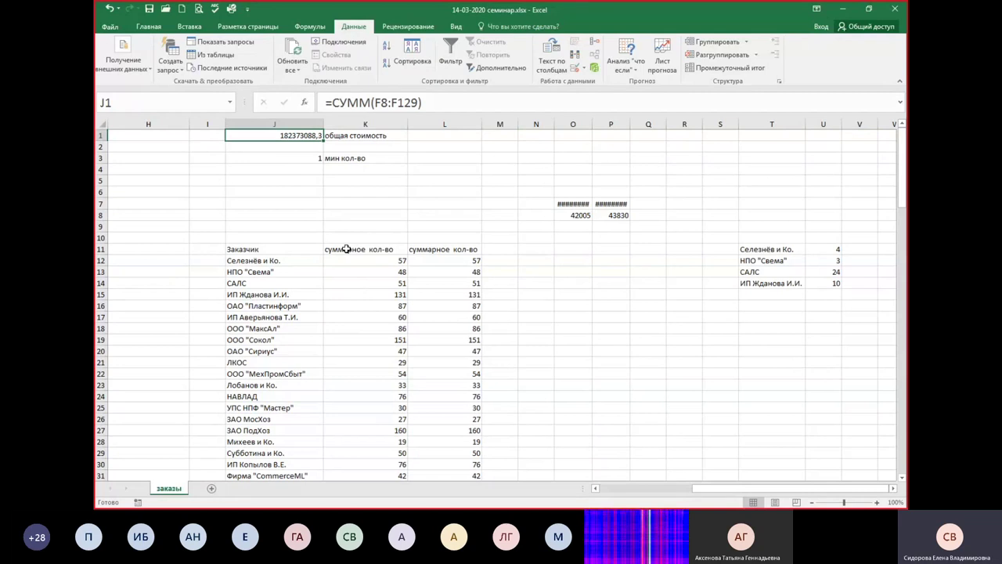
left_click(365, 260)
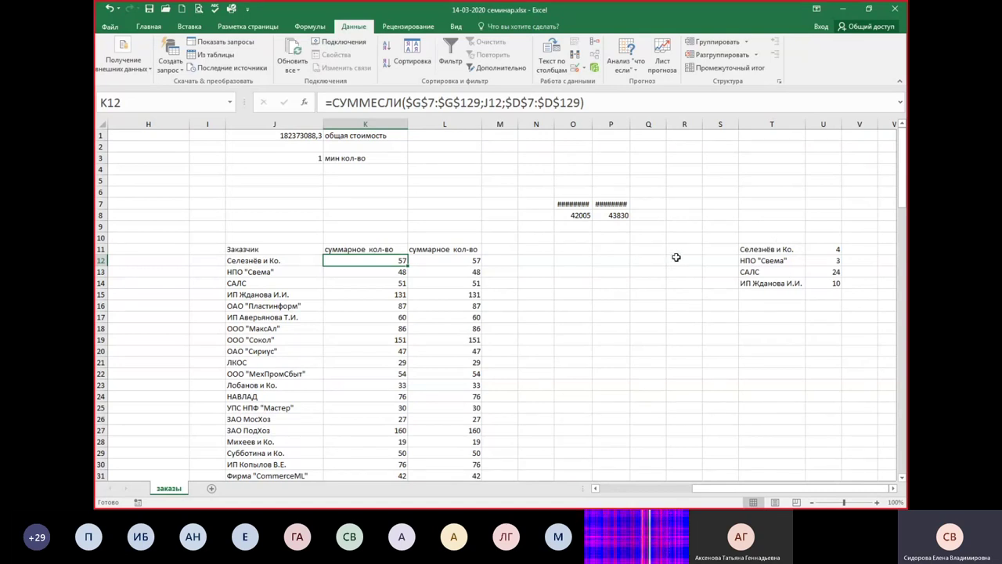
left_click_drag(655, 488, 614, 488)
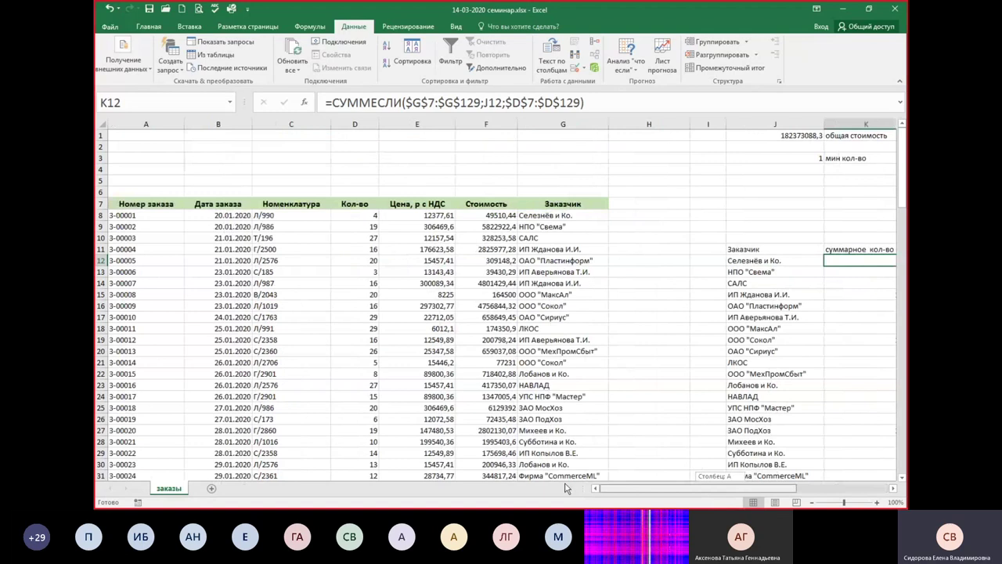
- Duplicate the заказы sheet as заказы (2) and delete its summary columns I–U
left_click(297, 259)
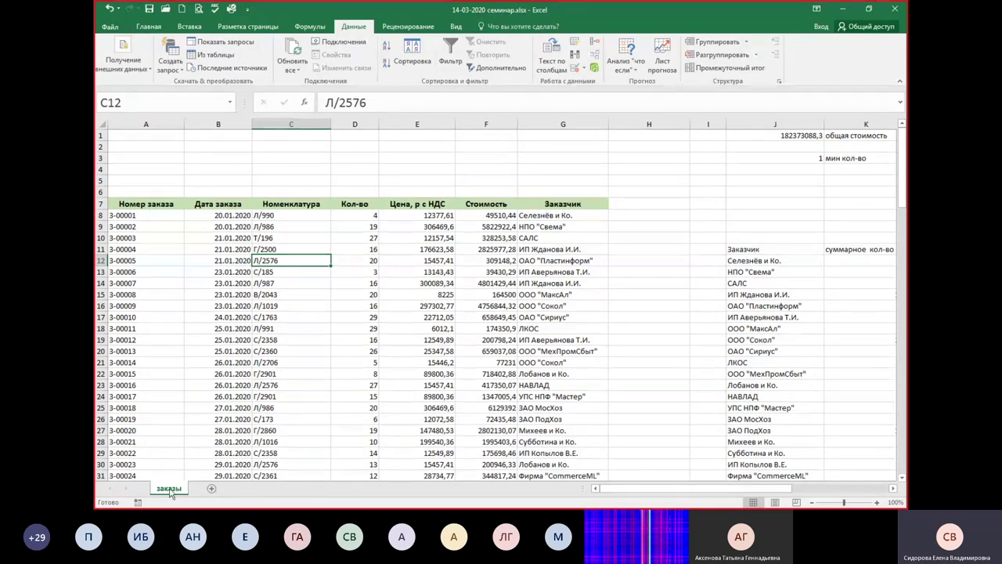
left_click_drag(153, 489, 219, 492)
left_click_drag(695, 125, 838, 124)
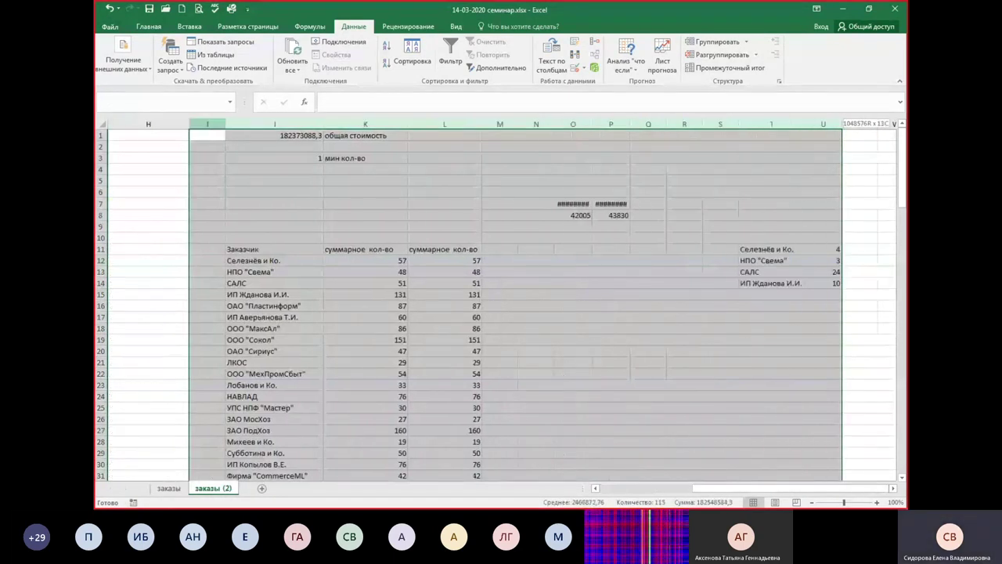
key("Delete")
left_click_drag(699, 489, 603, 490)
left_click(234, 272)
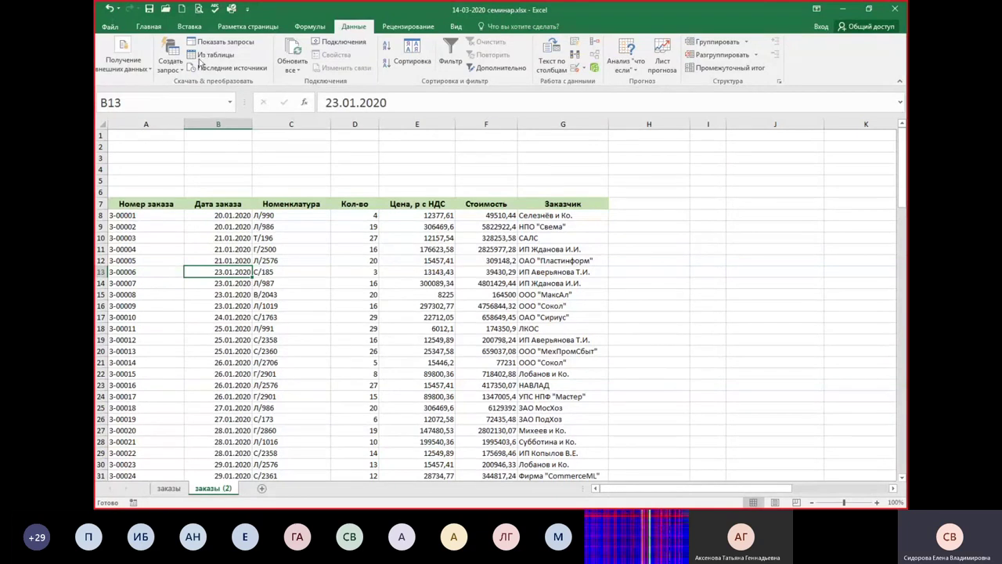
- Preview the table styles, then open Create Table with Ctrl+T on range A7:G129 with headers
left_click(146, 28)
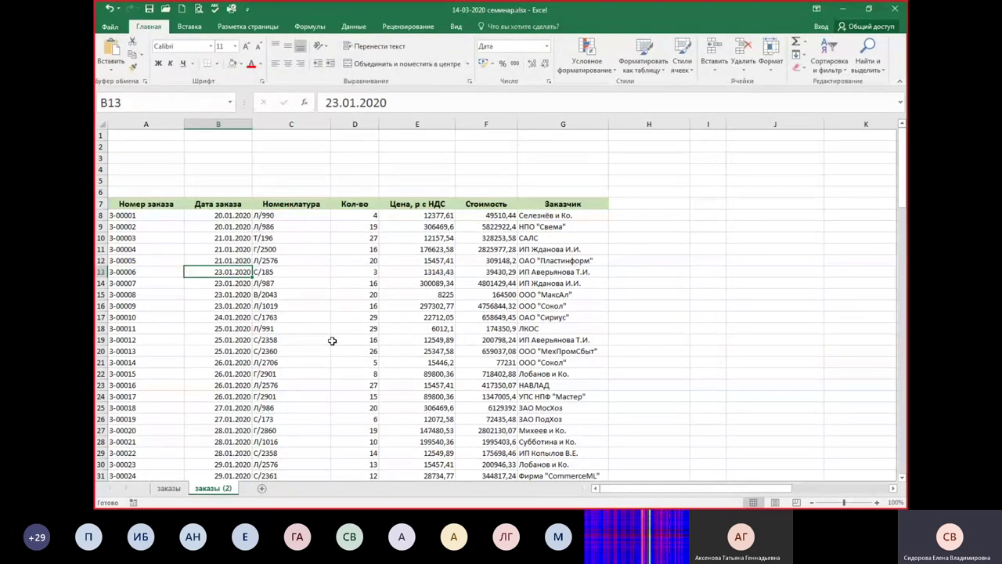
left_click(344, 293)
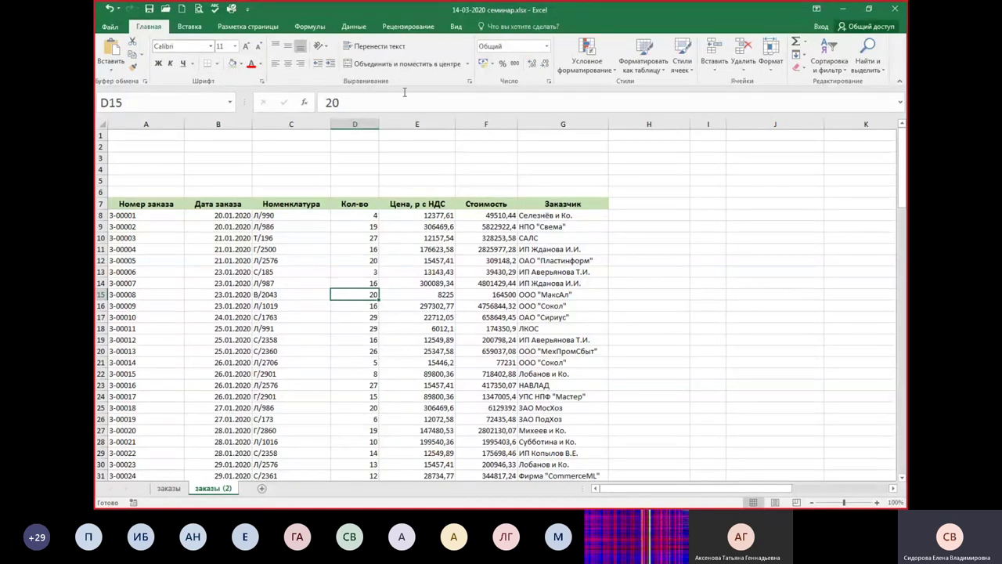
left_click(648, 60)
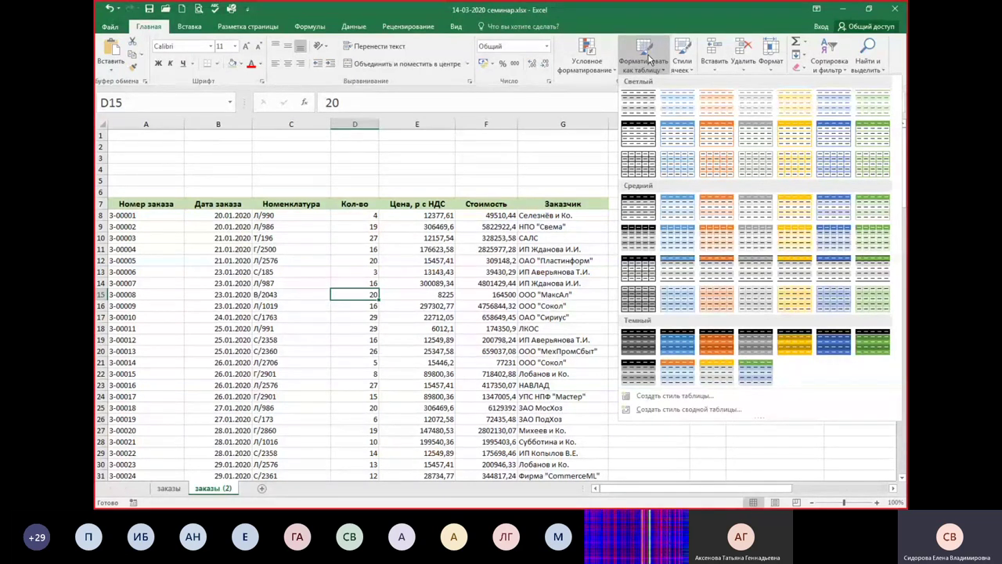
key("Escape")
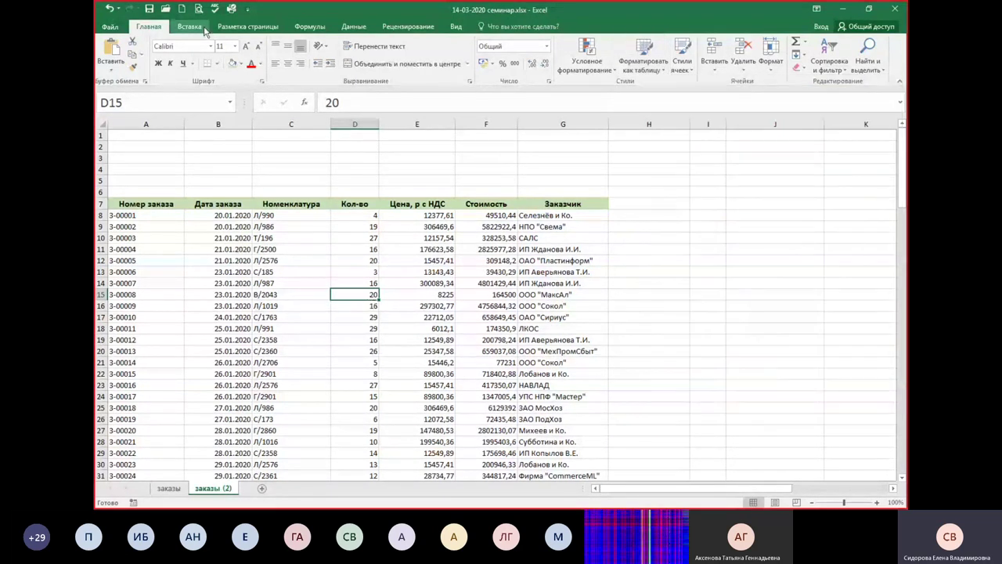
left_click(195, 29)
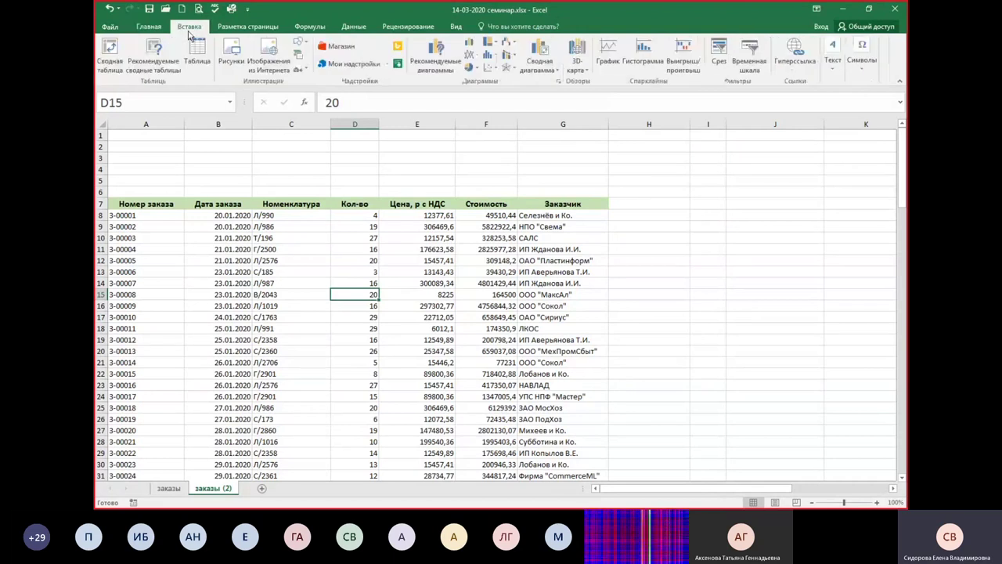
scroll(252, 126, "down", 2)
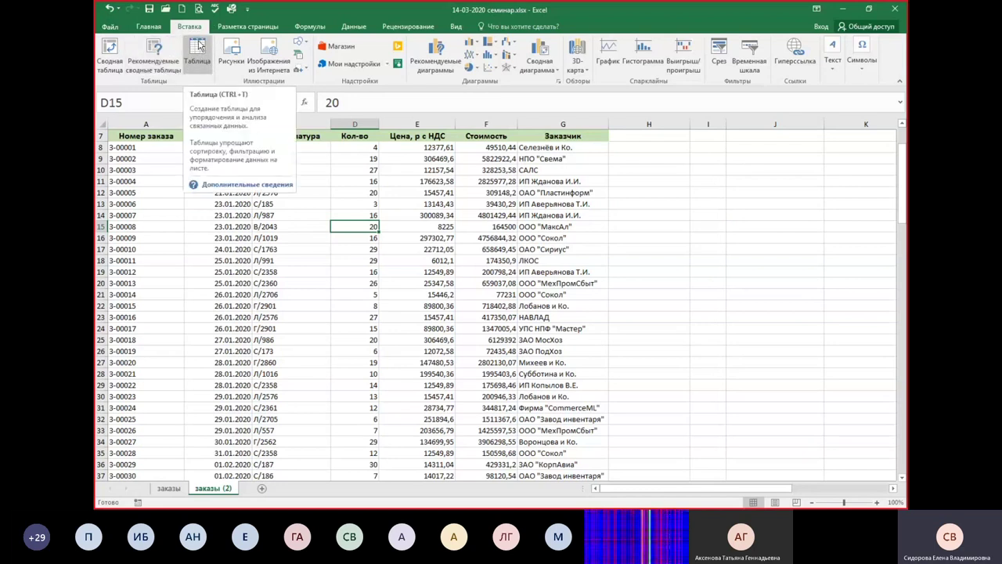
left_click(368, 272)
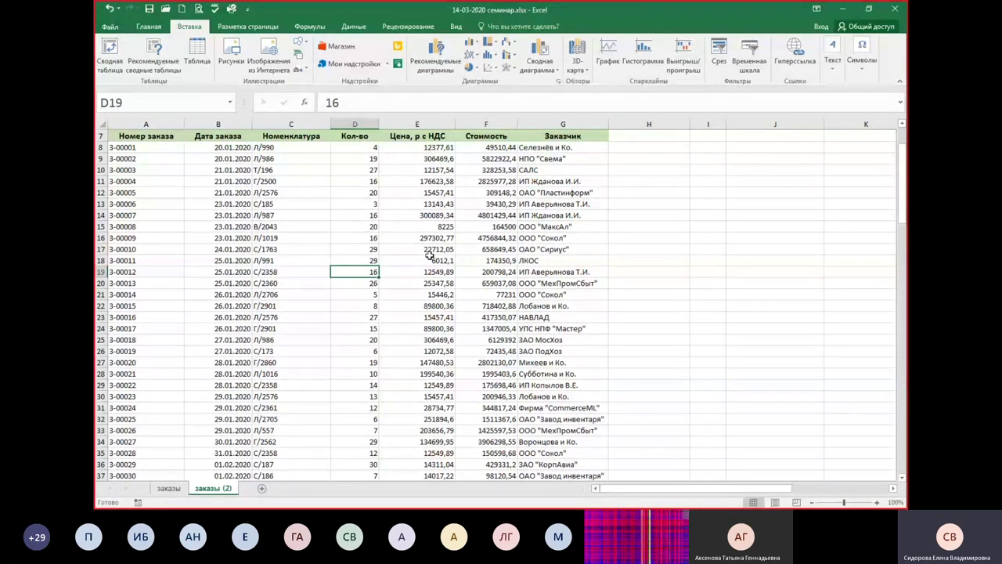
scroll(420, 211, "up", 2)
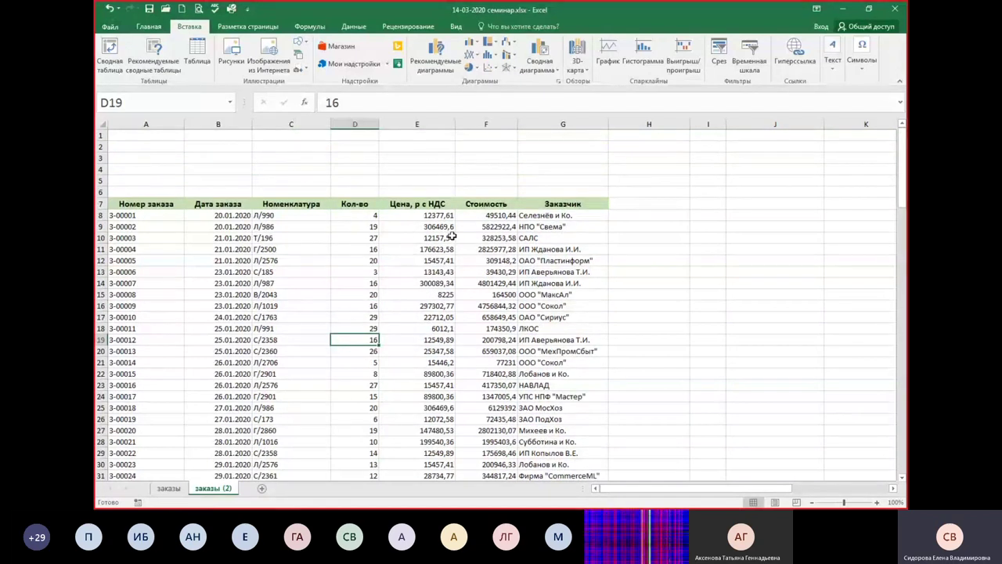
left_click(347, 284)
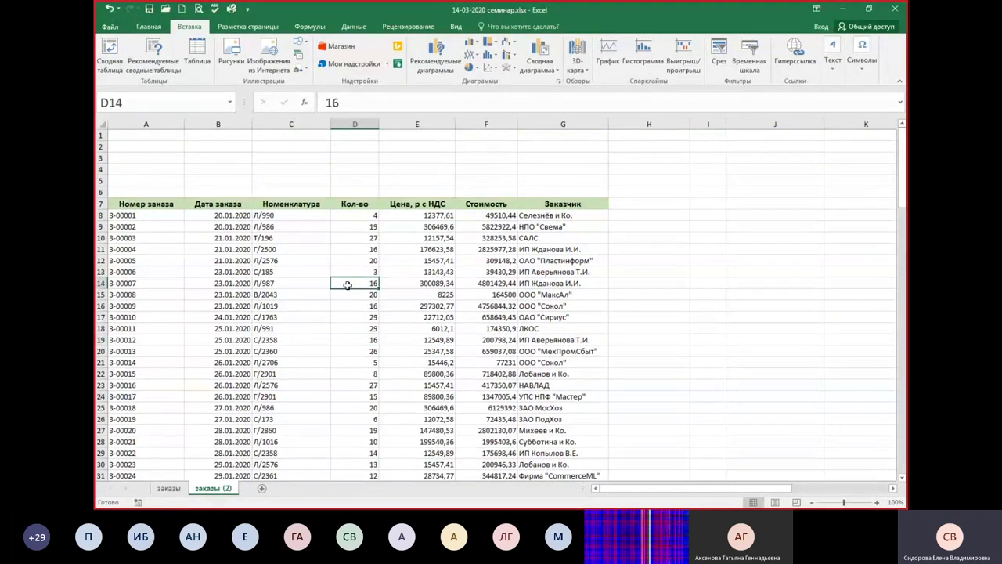
key("ctrl+t")
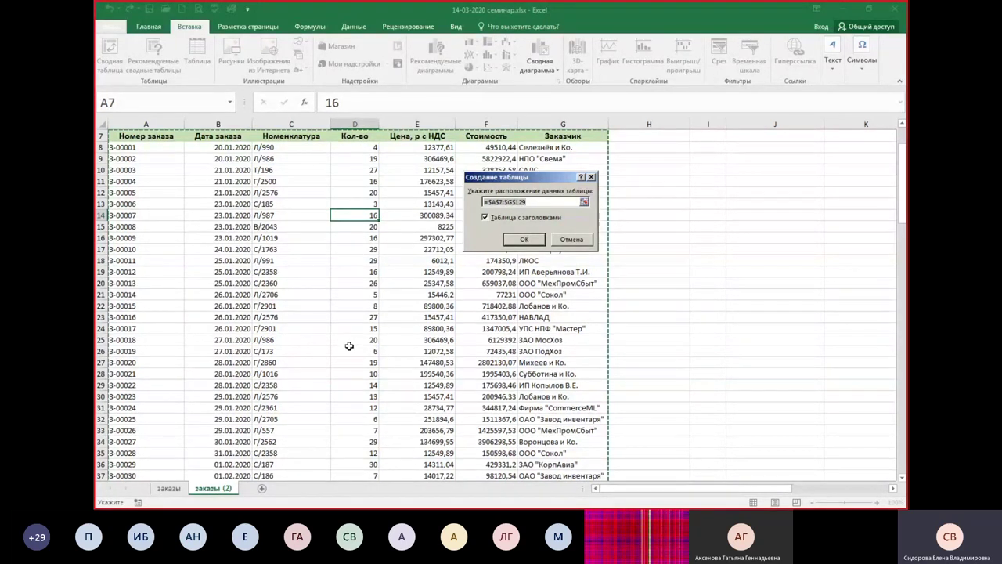
- Confirm the conversion into table Таблица1, then inspect the column F cost formula and price cells
left_click(524, 239)
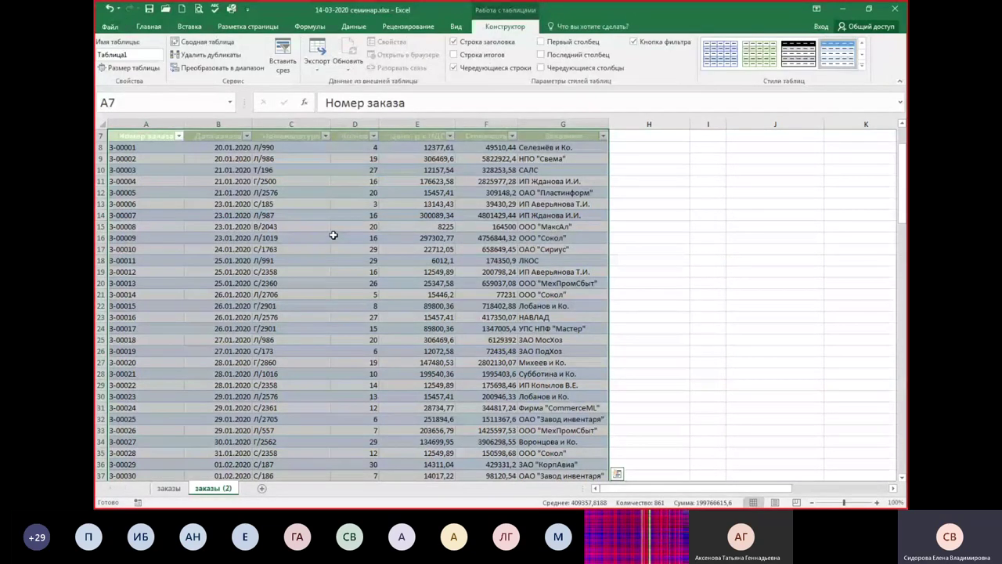
left_click(333, 237)
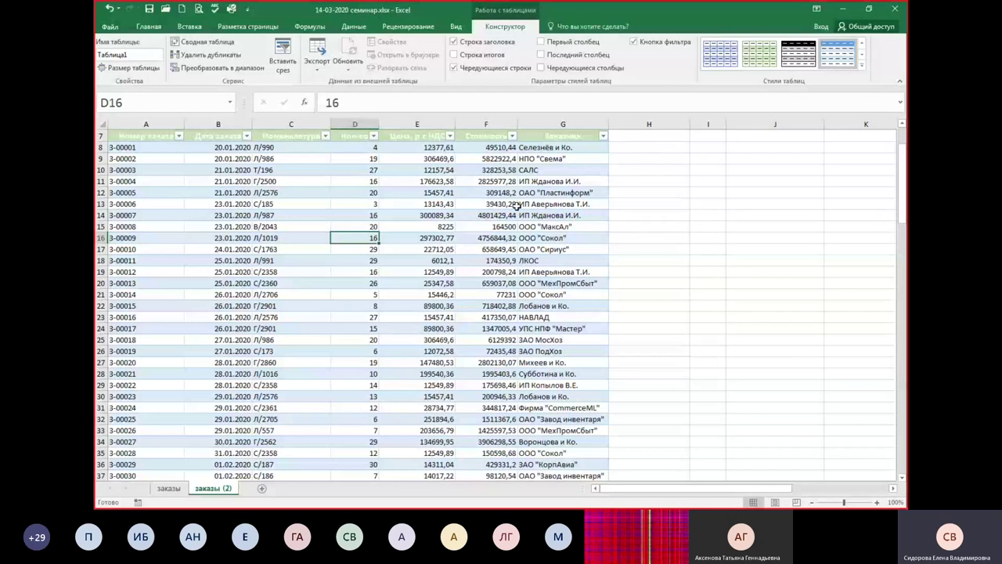
scroll(406, 205, "down", 1)
scroll(404, 205, "up", 3)
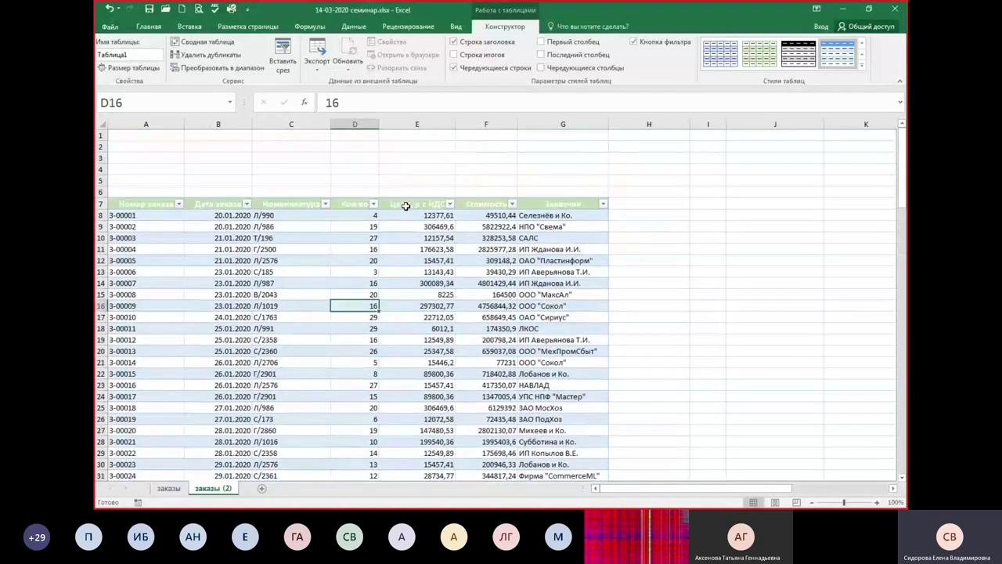
scroll(389, 188, "down", 3)
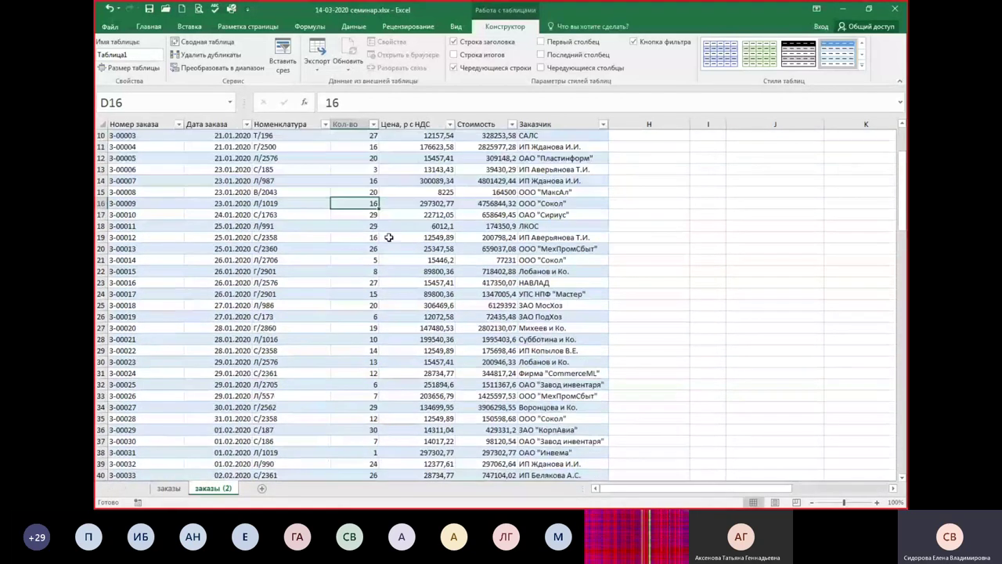
left_click(508, 215)
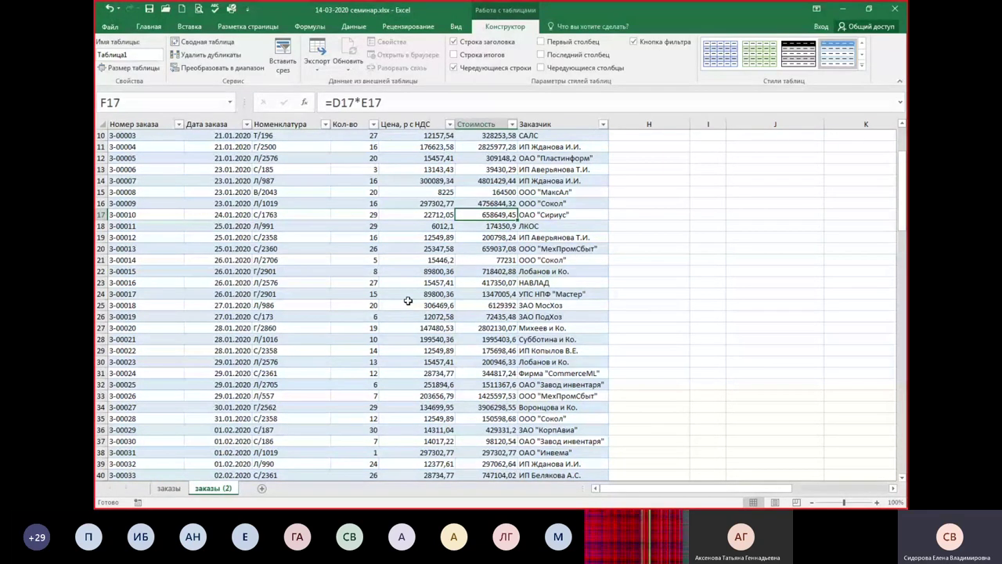
left_click(394, 237)
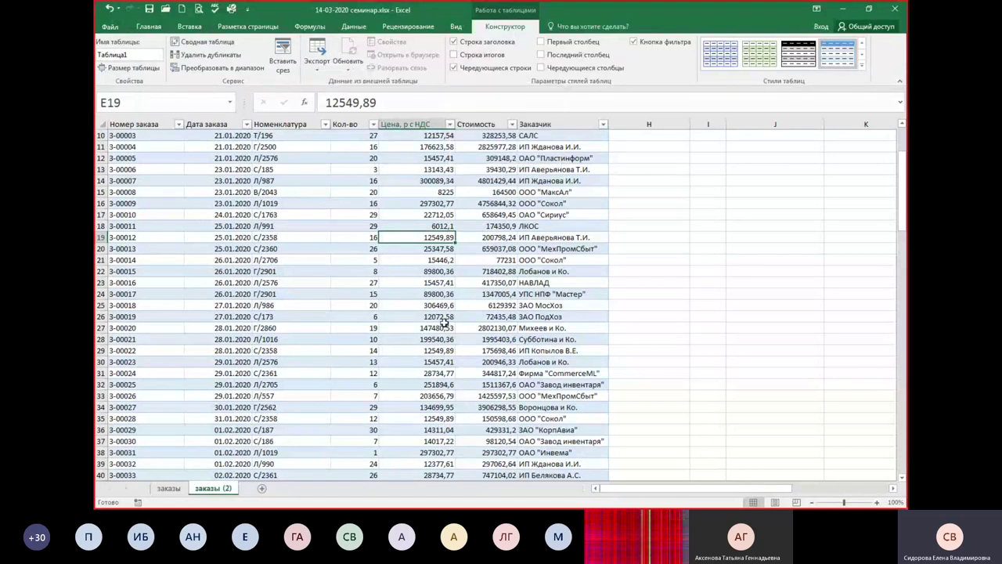
- Turn on the Итог total row in row 130 and check its Заказчик count of 122
left_click(455, 55)
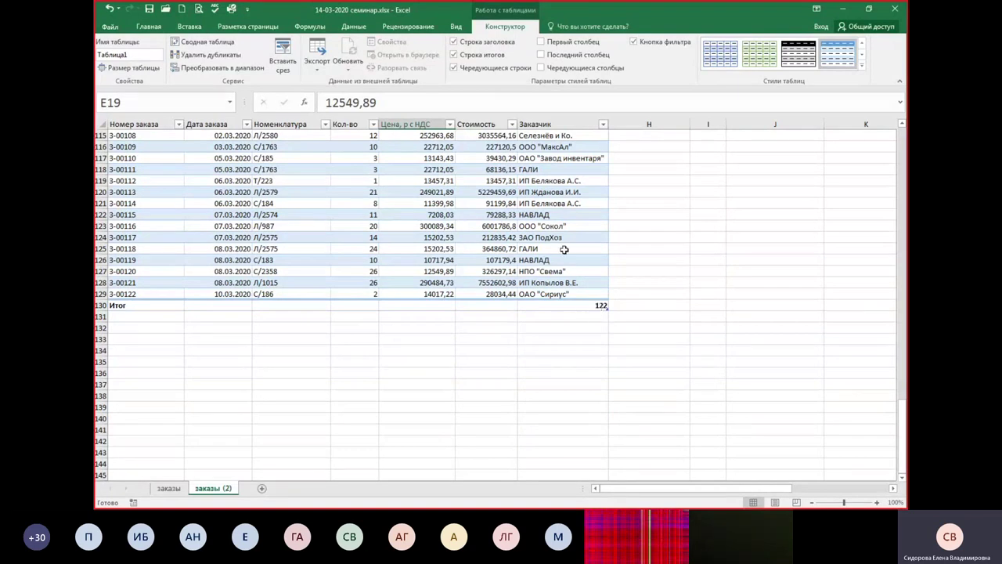
left_click(454, 55)
left_click(477, 219)
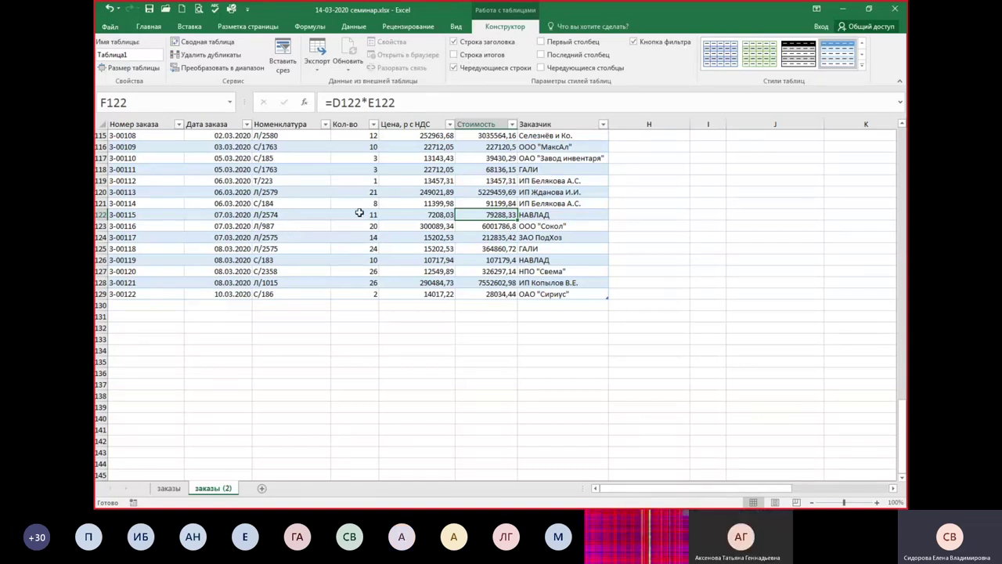
left_click(360, 214)
left_click(348, 156)
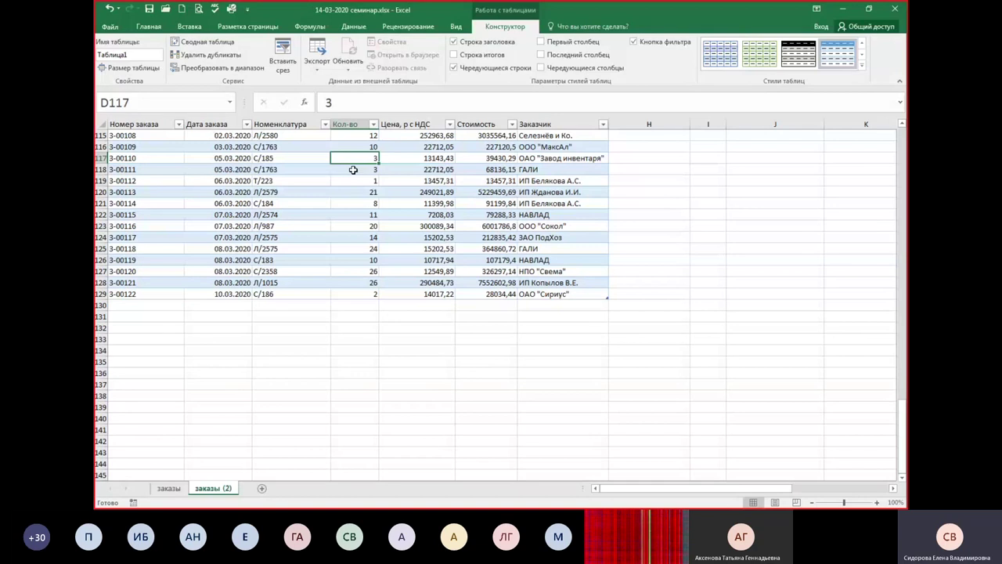
key("ctrl+shift+t")
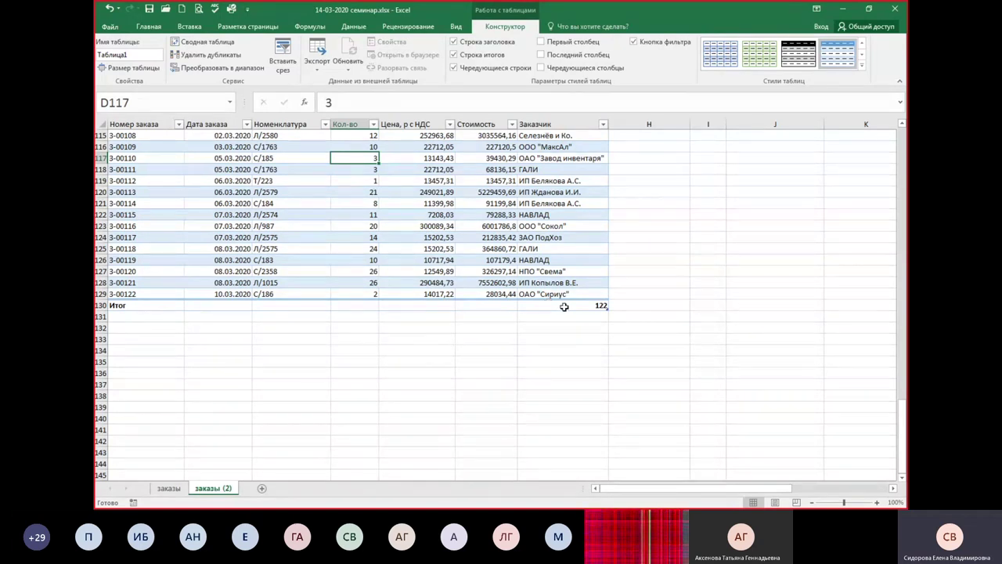
left_click(564, 307)
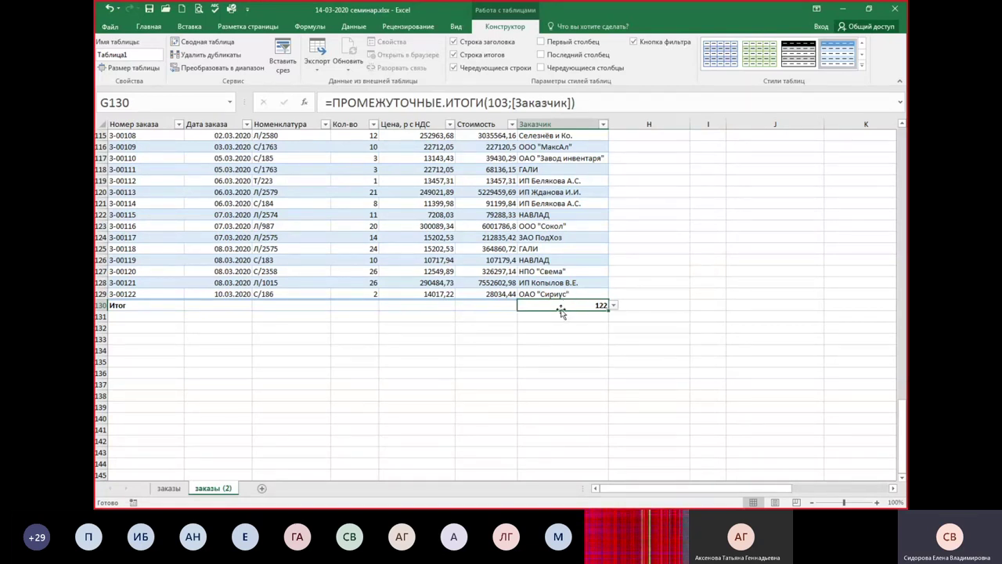
- Set the Заказчик total to None and the Стоимость total to Sum
left_click(614, 306)
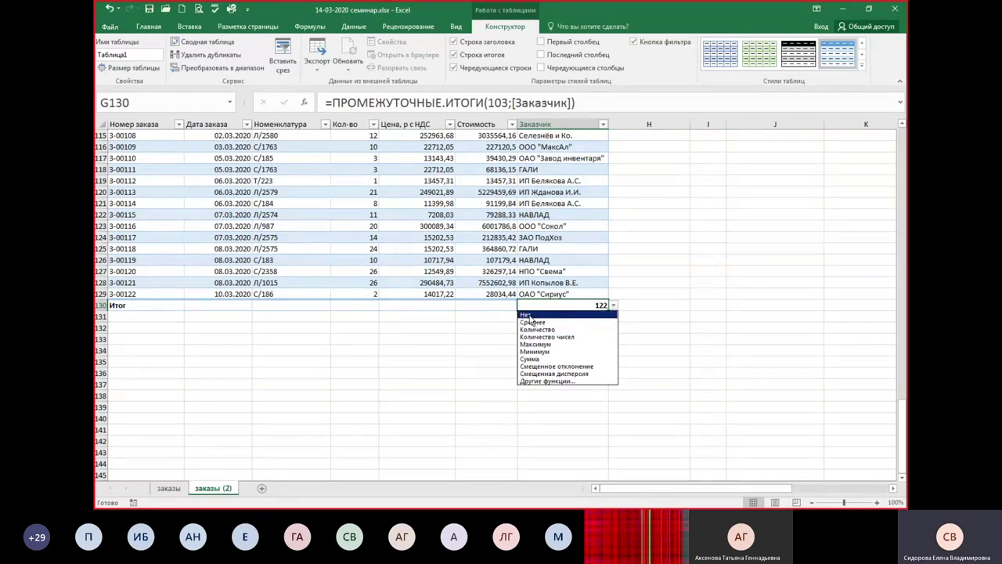
left_click(529, 316)
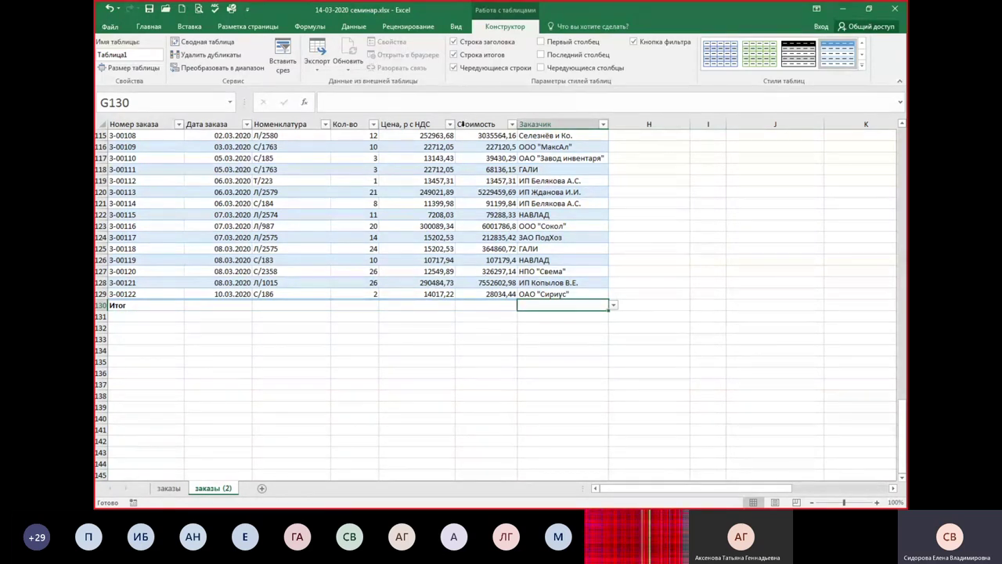
left_click(474, 302)
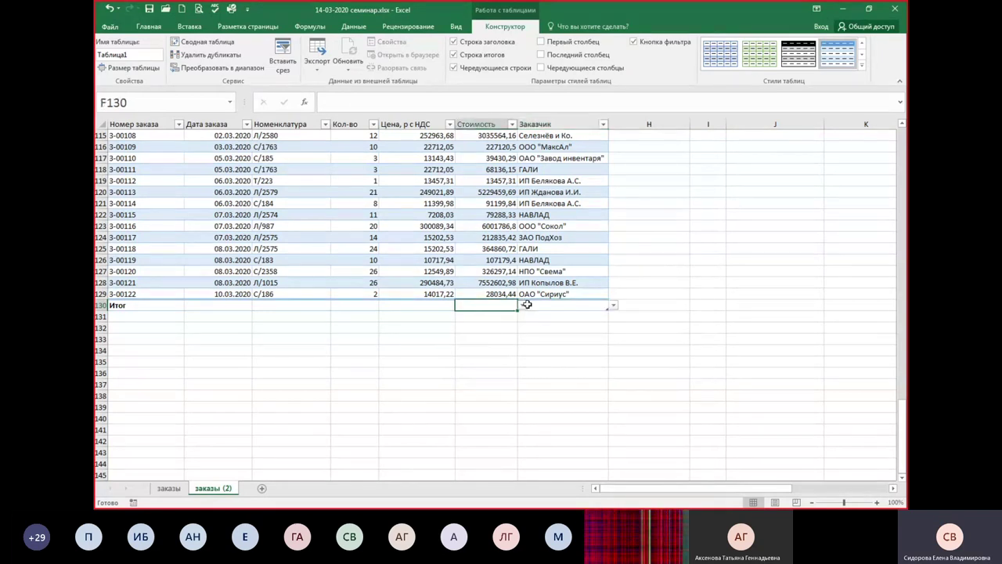
left_click(523, 305)
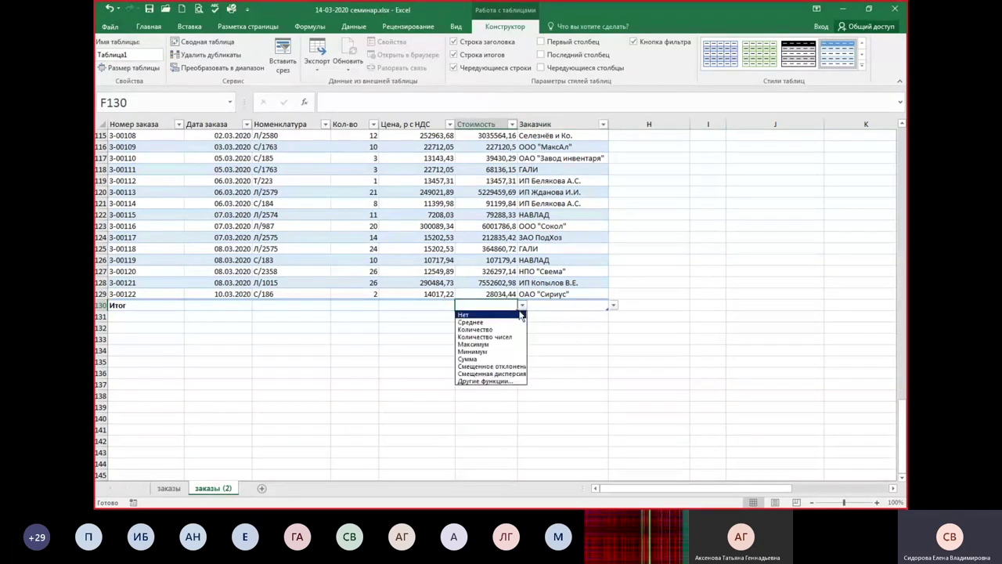
left_click(470, 359)
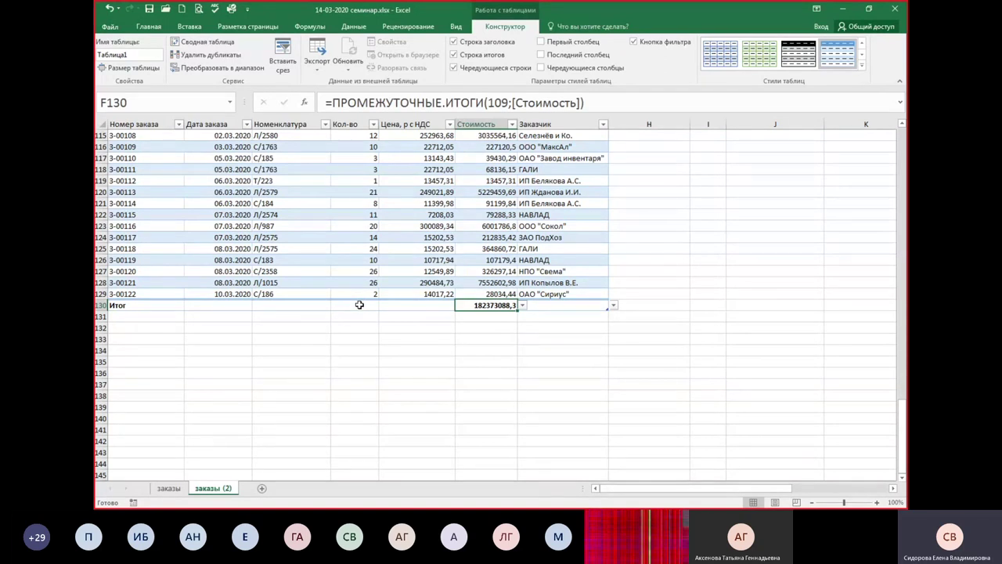
- Show the maximum Кол-во and the average Цена in the total row
left_click(359, 304)
left_click(384, 304)
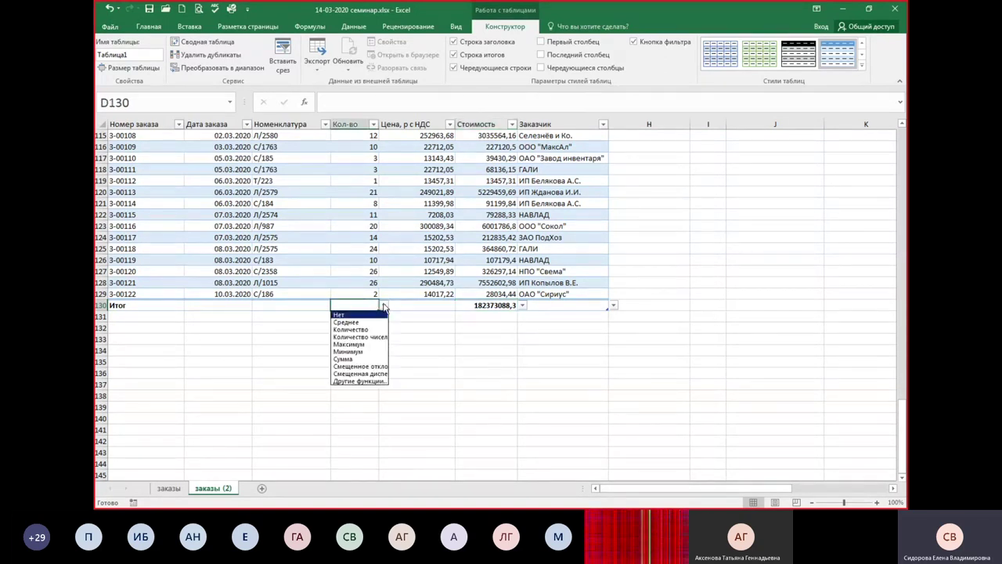
left_click(363, 347)
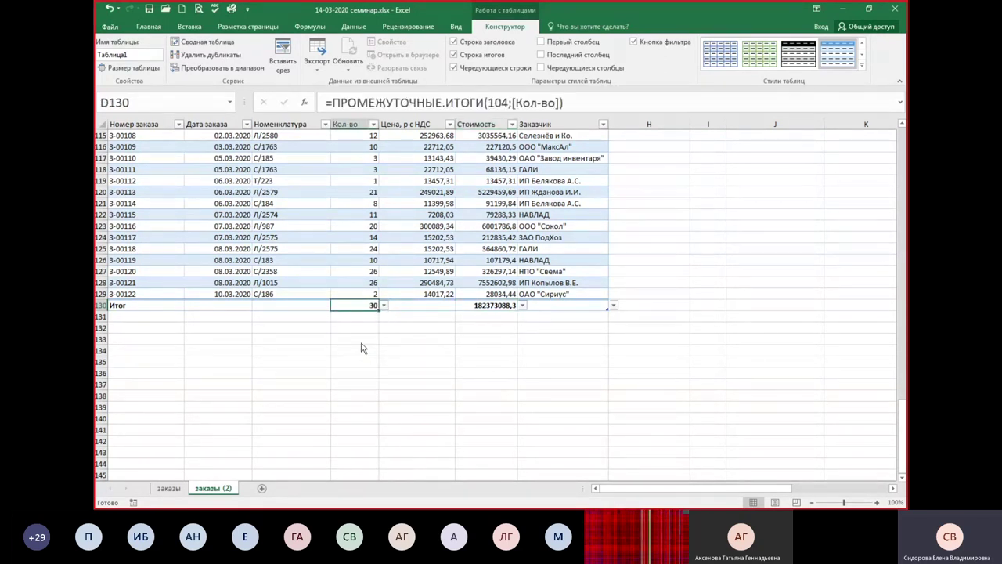
left_click(422, 305)
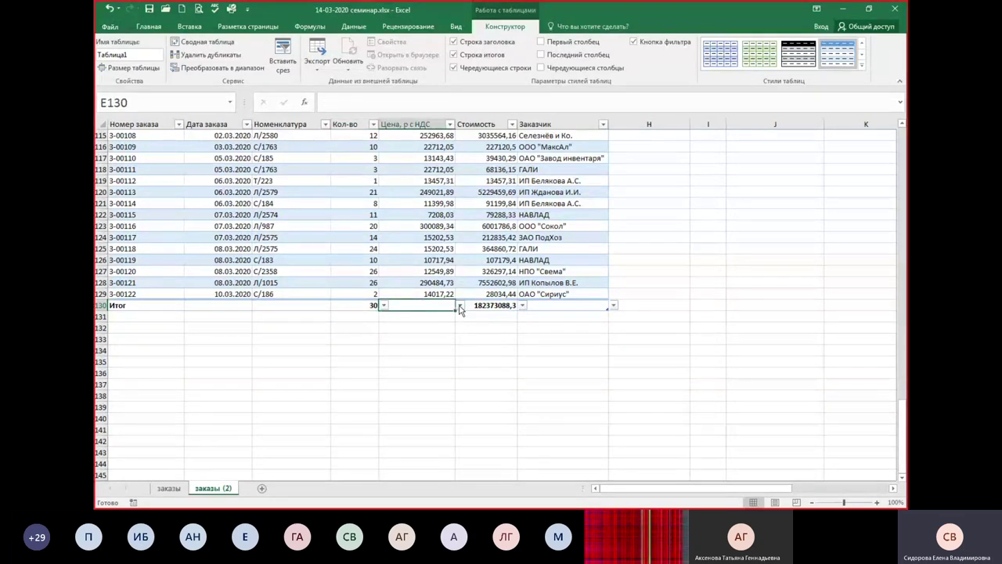
left_click(460, 305)
left_click(404, 322)
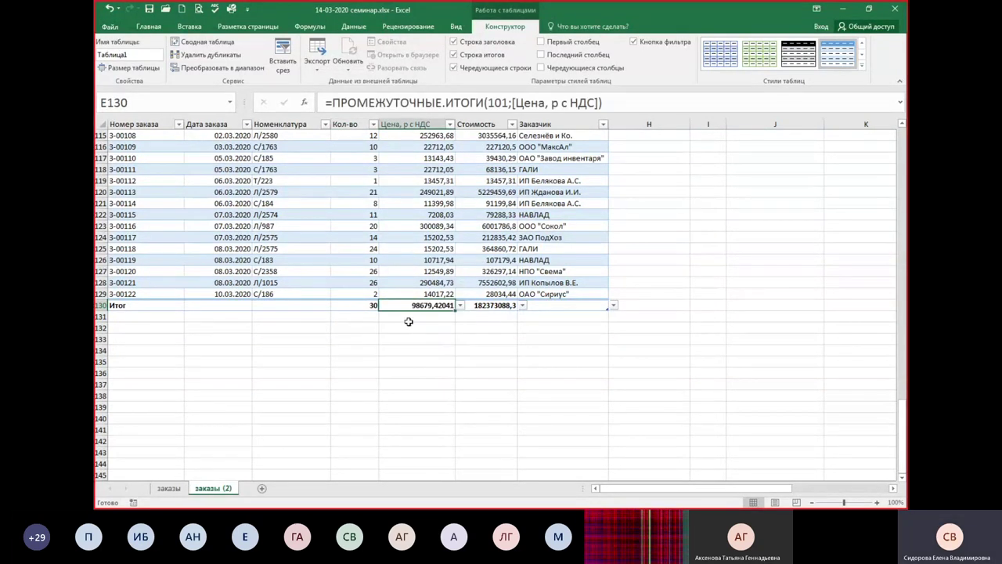
left_click(430, 271)
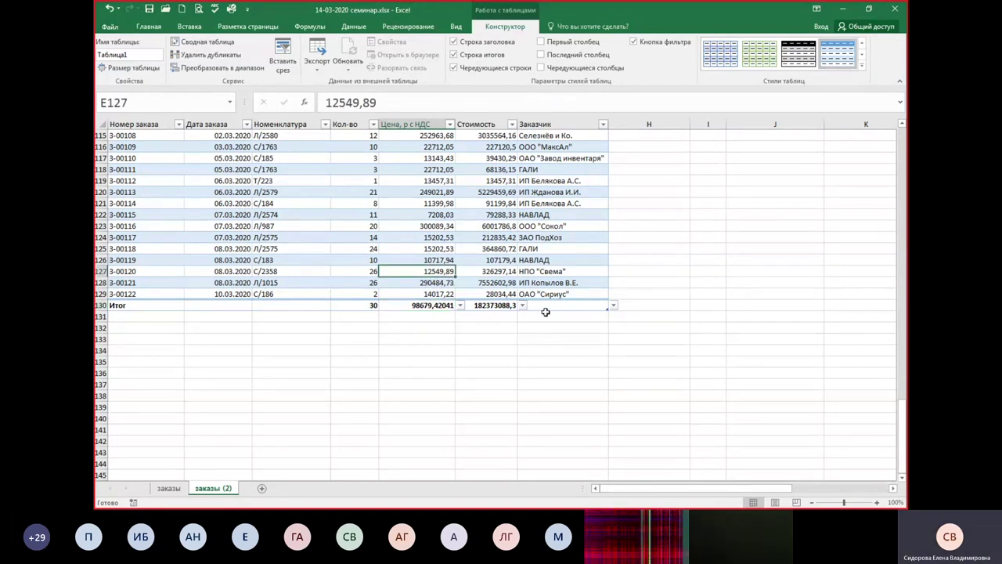
left_click(498, 306)
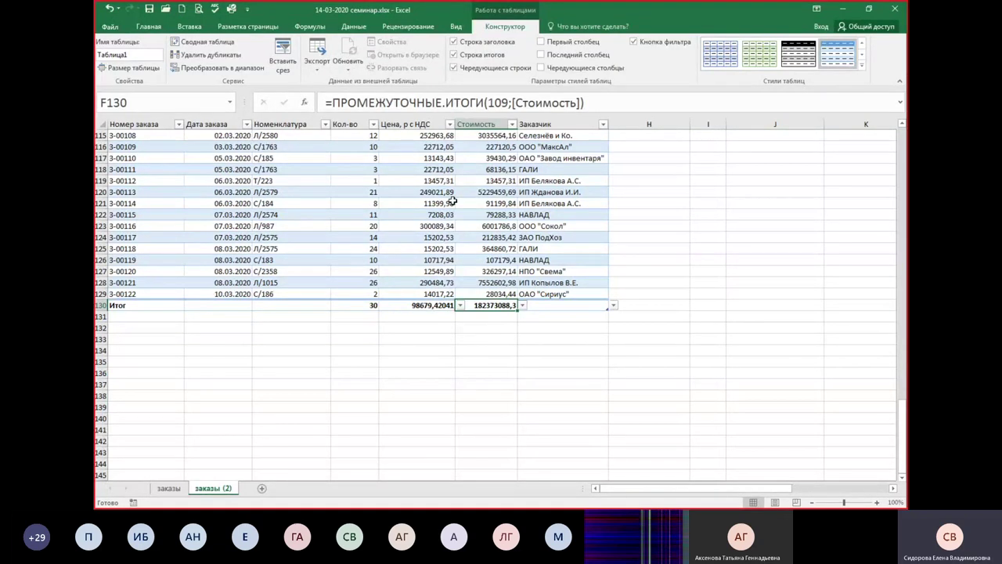
- Filter Заказчик to show only customer АОЗТ "Эвикон-II"
left_click(604, 126)
left_click(491, 235)
left_click(489, 243)
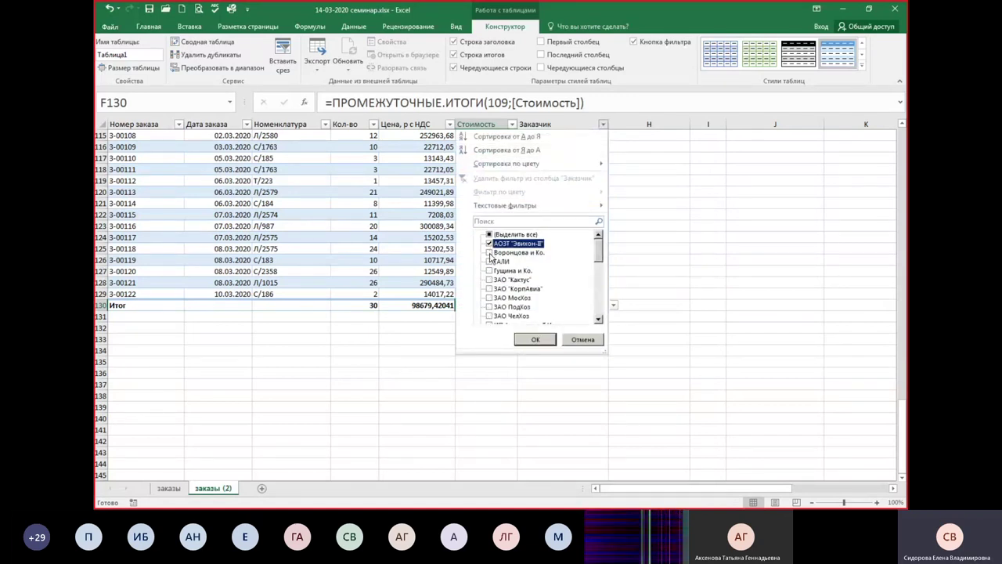
left_click(535, 339)
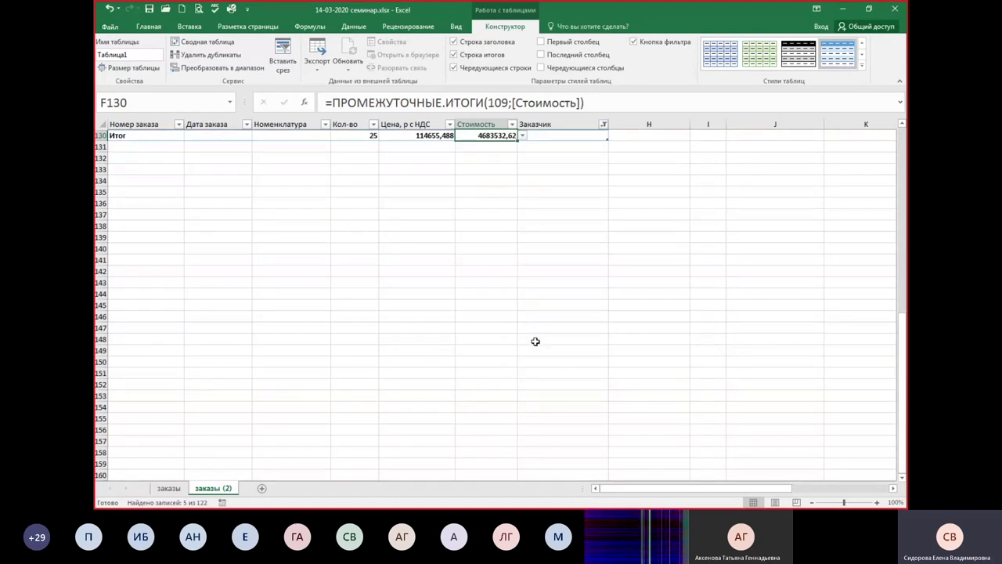
scroll(568, 216, "up", 4)
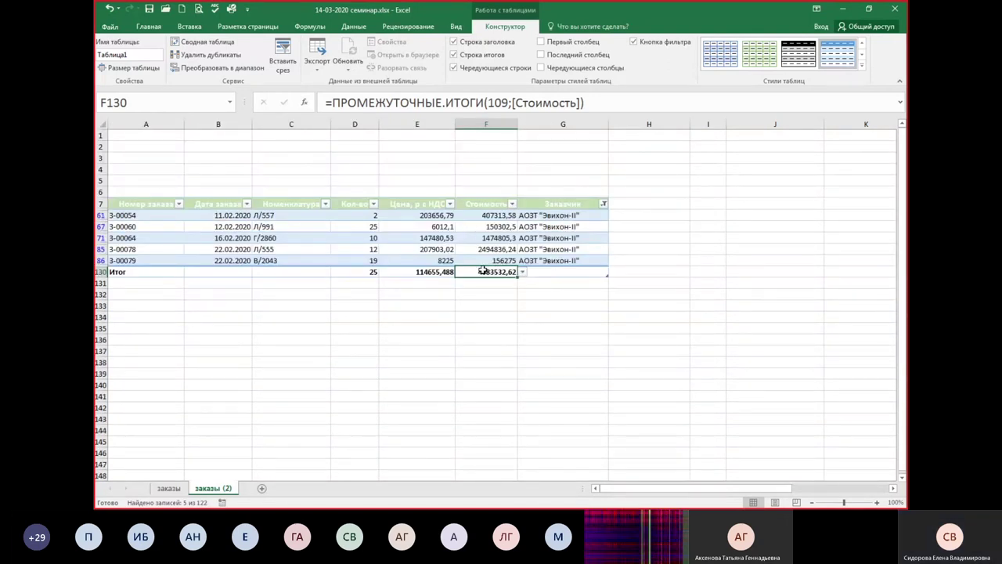
- Add customers ГАЛИ, ЗАО "КорпАвиа" and ЗАО ПодХоз to the Заказчик filter
left_click(603, 204)
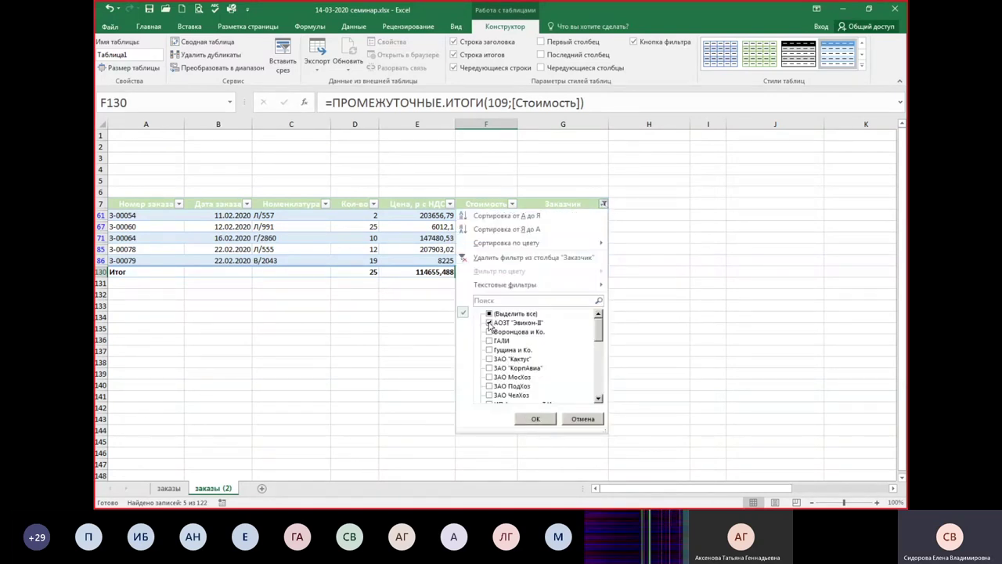
left_click(490, 341)
left_click(490, 367)
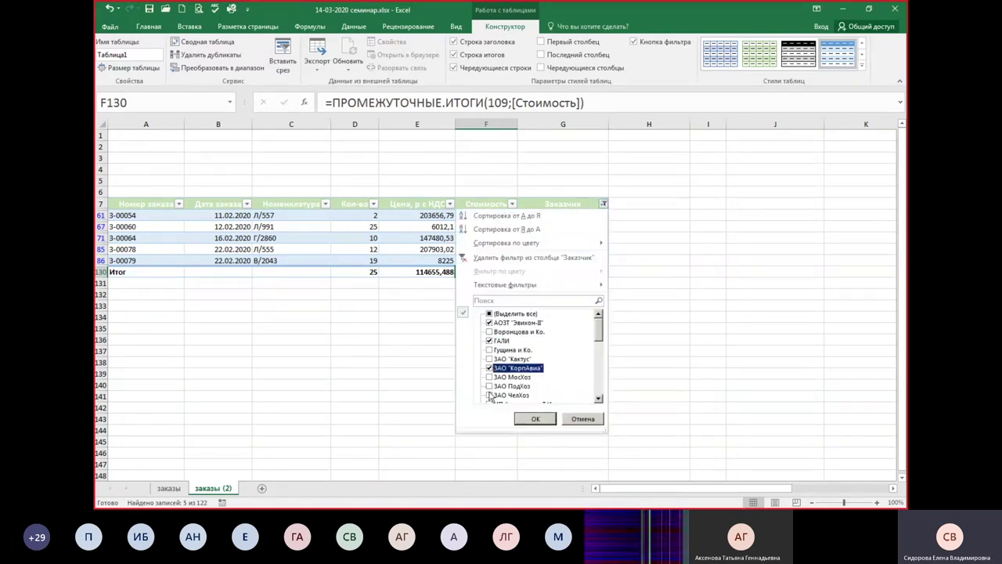
left_click(489, 386)
left_click(526, 423)
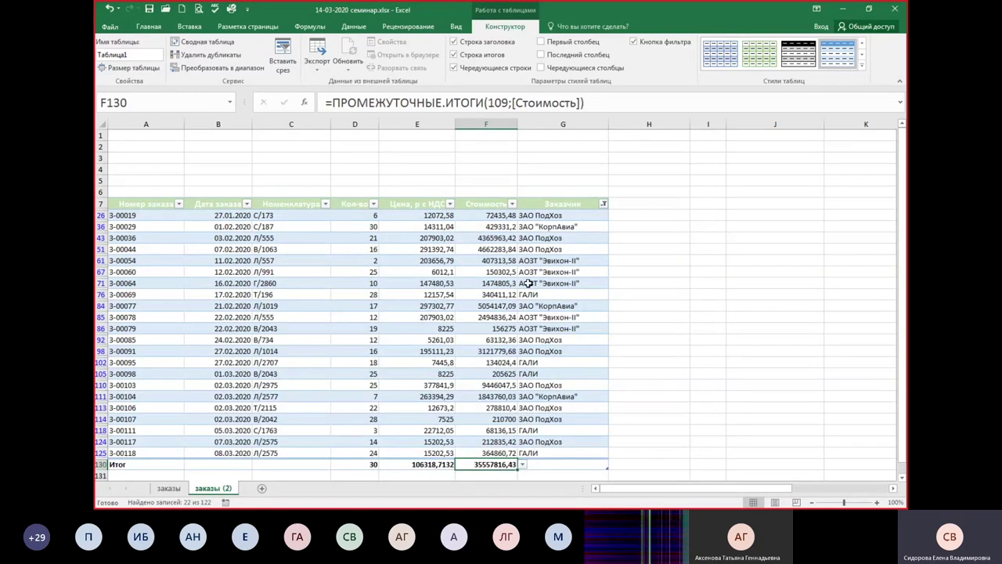
scroll(529, 284, "down", 2)
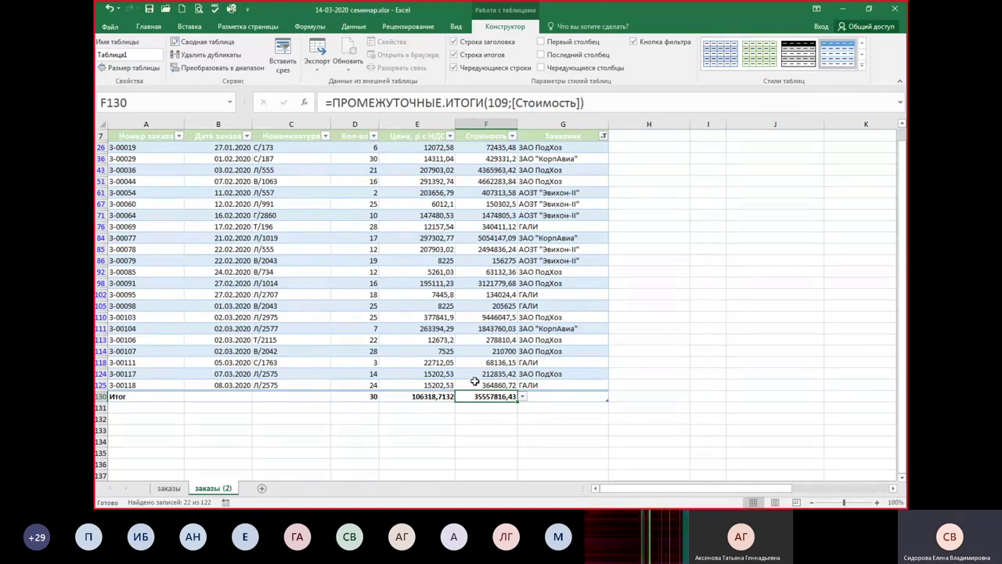
- Check the filtered rows' average price and the maximum quantity of 30
left_click(421, 397)
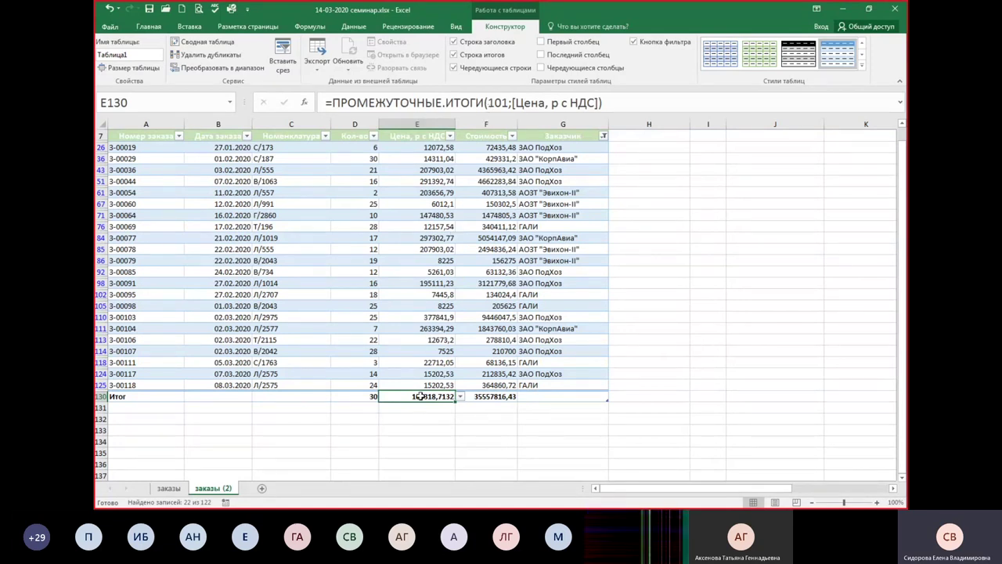
left_click_drag(421, 148, 418, 385)
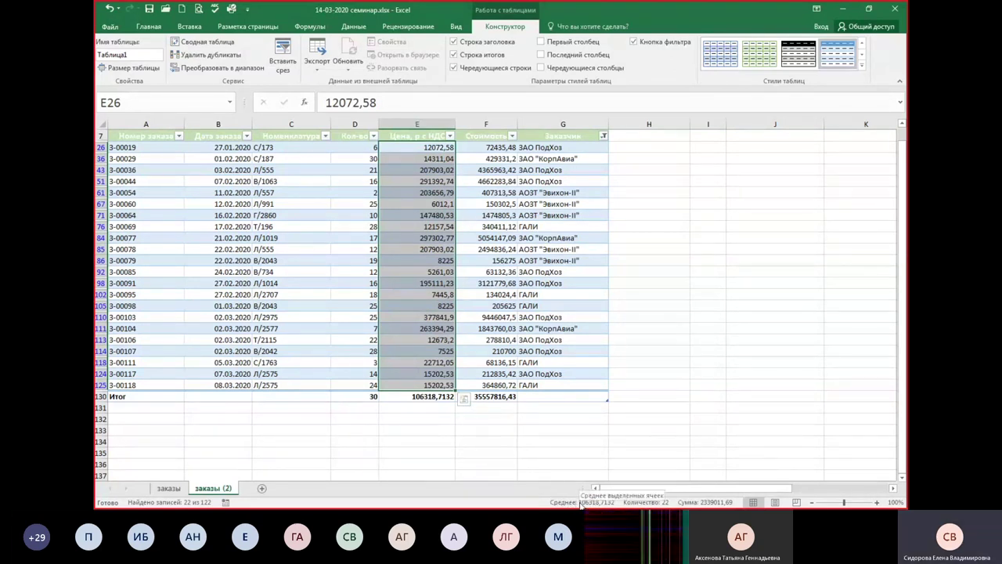
left_click(346, 159)
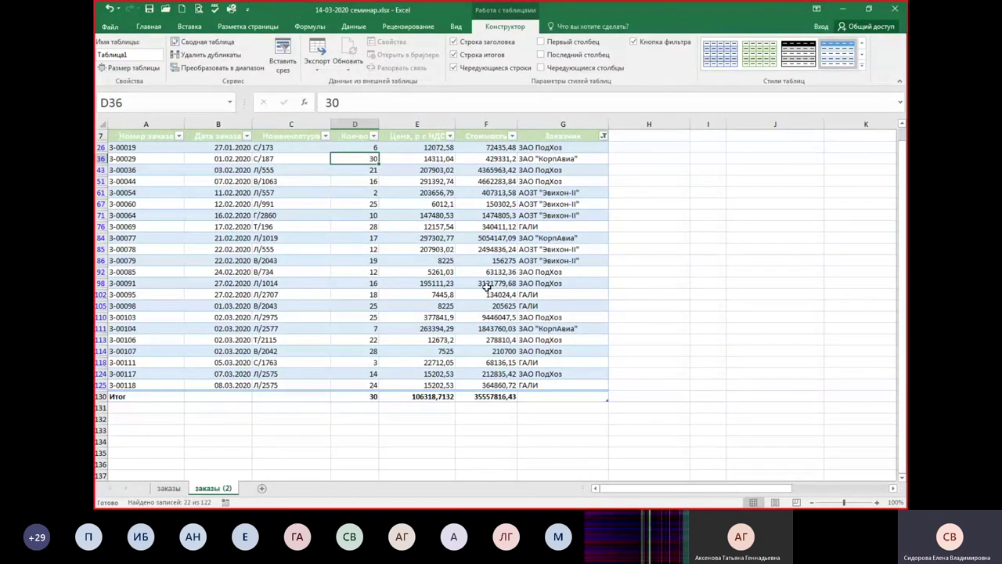
left_click(557, 181)
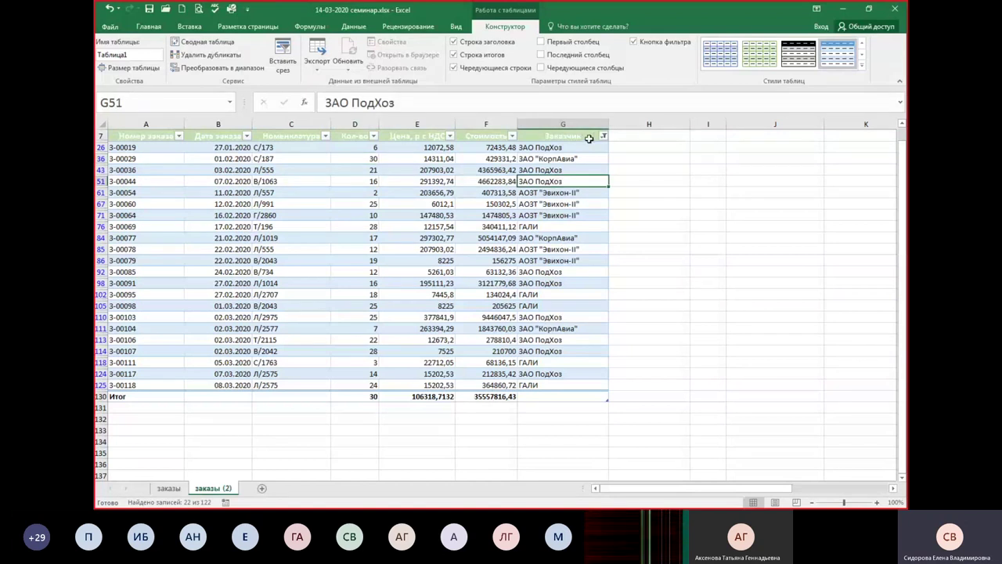
- Clear the Заказчик filter and verify the Стоимость total returns to 182373088,3
left_click(602, 136)
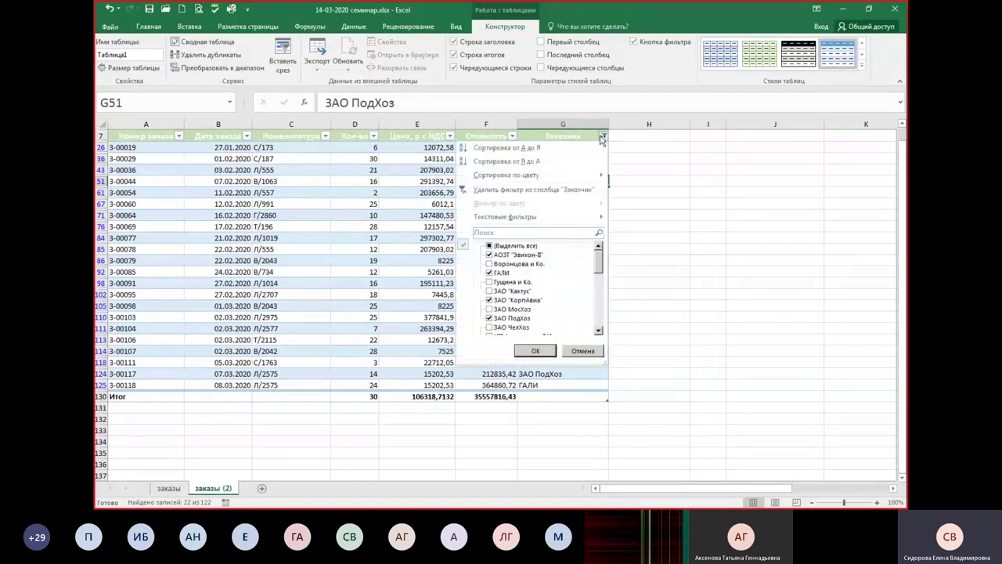
left_click(489, 245)
left_click(547, 351)
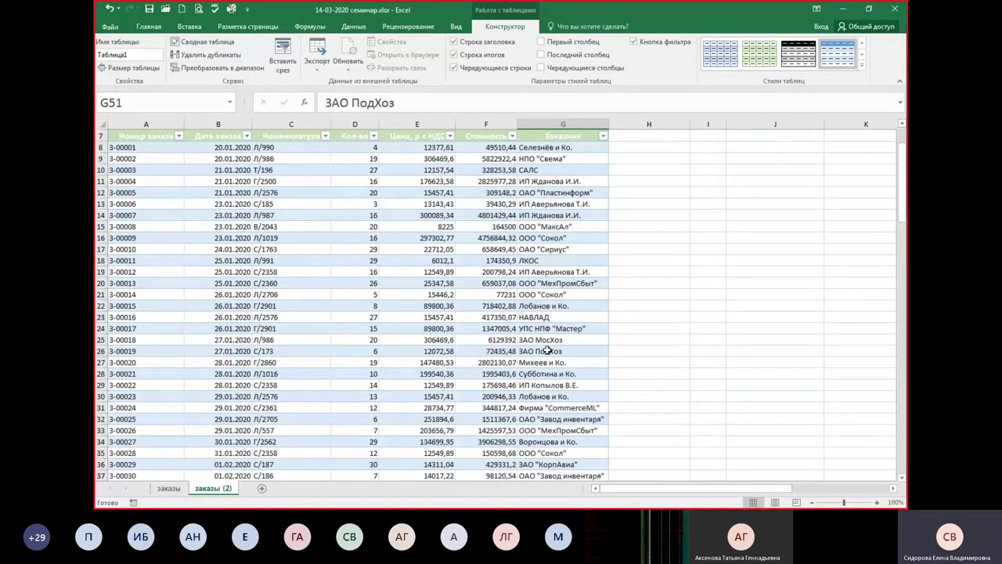
scroll(548, 351, "down", 12)
scroll(521, 289, "down", 19)
left_click(511, 306)
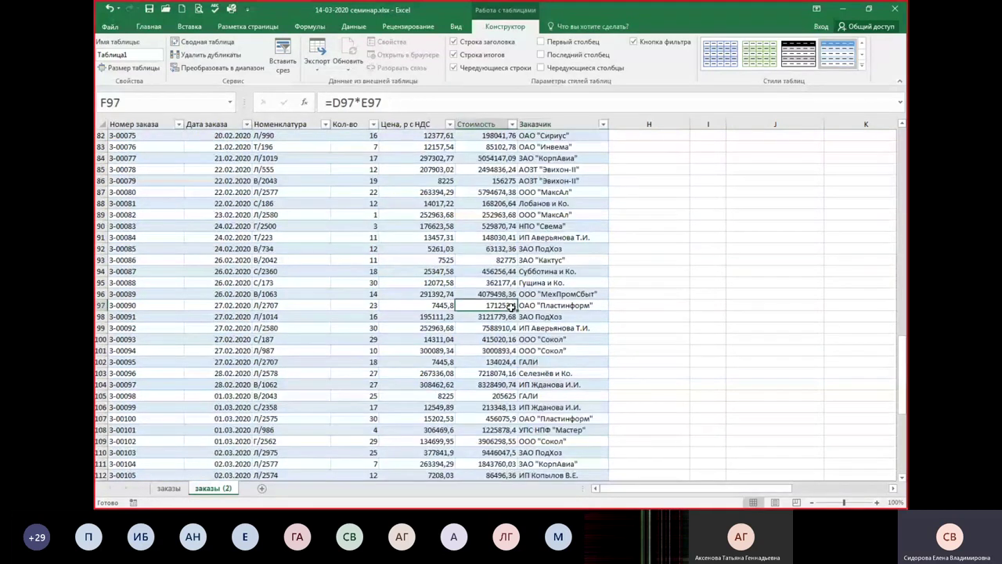
key("ctrl+Down")
scroll(391, 423, "down", 3)
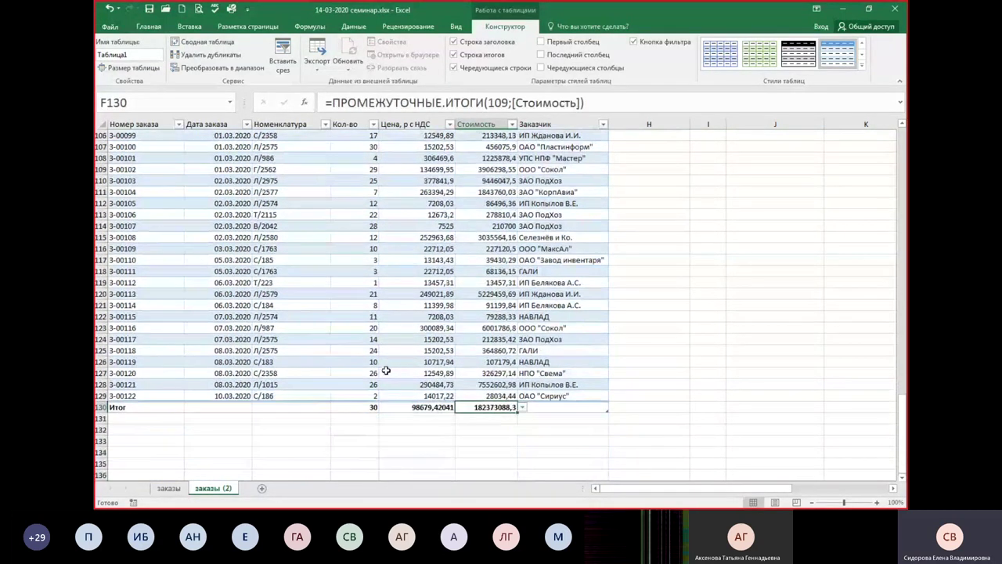
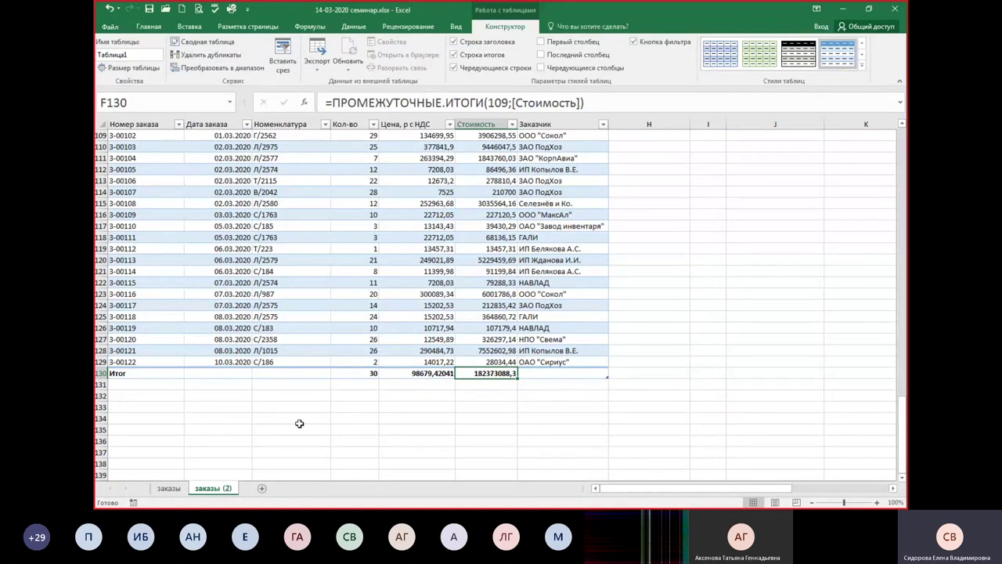
- Switch to the заказы sheet and scroll right to the totals in columns J–L
left_click(169, 489)
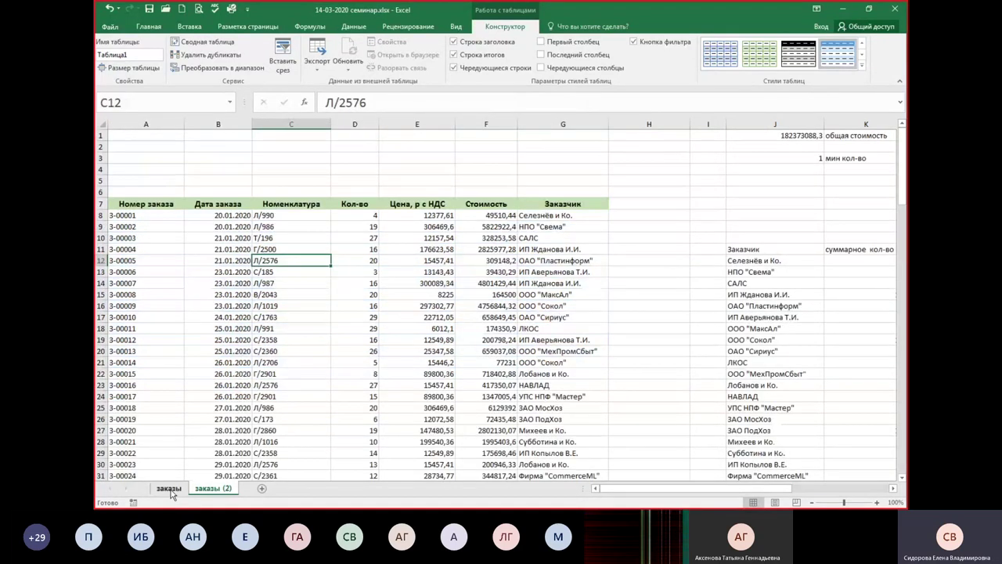
left_click(894, 491)
left_click(894, 491)
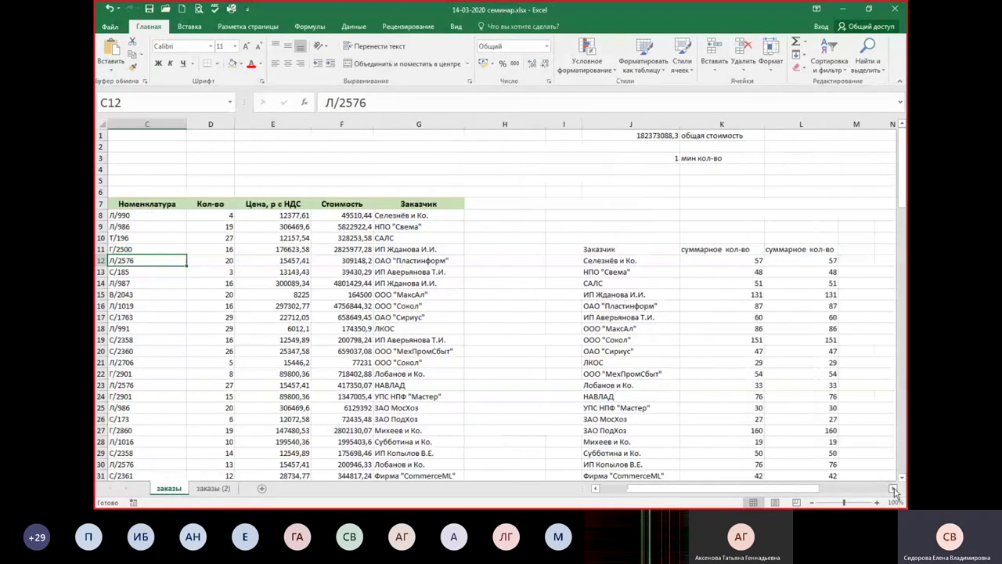
left_click(894, 491)
left_click(627, 181)
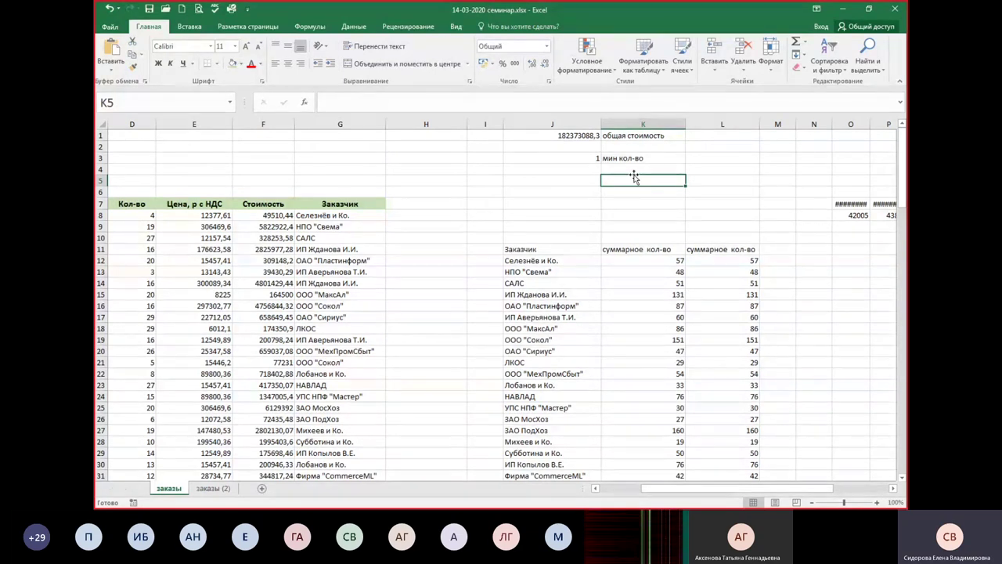
- Inspect the =СУММ(F8:F129) total of 182373088,3 in J1, then select L1
left_click(632, 134)
left_click(705, 133)
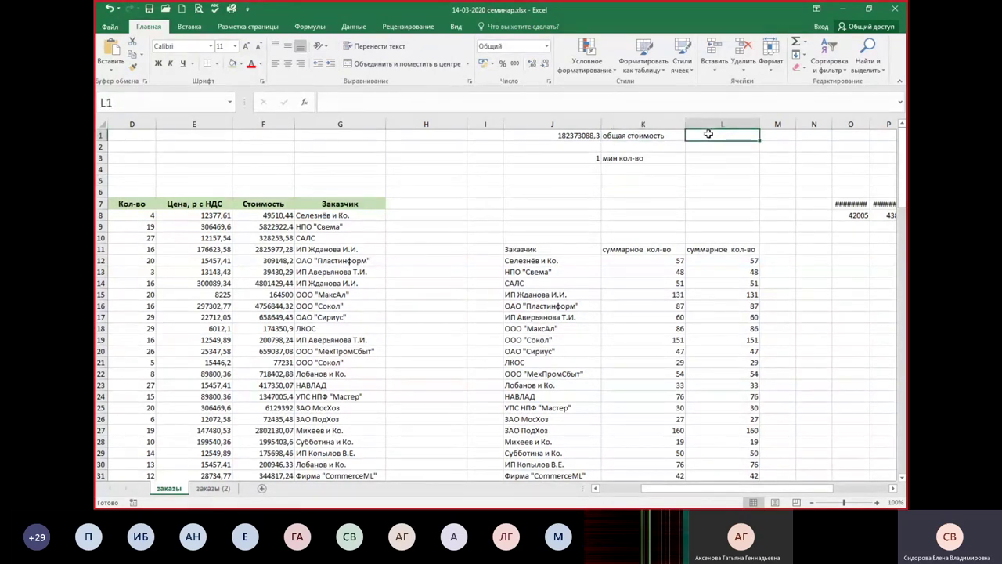
left_click(564, 136)
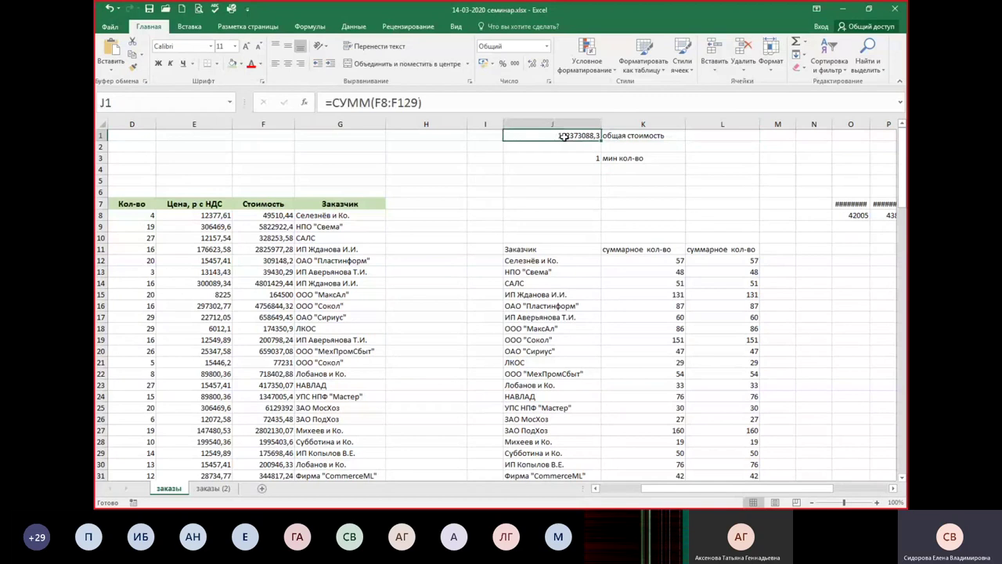
left_click(717, 134)
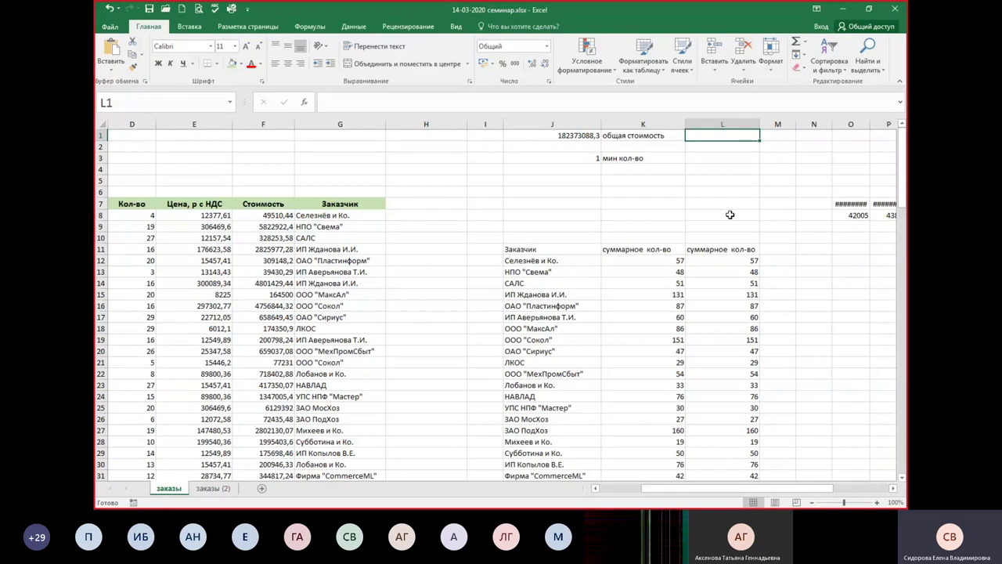
- Begin =ПРОМЕЖУТОЧНЫЕ.ИТОГИ( in L1 from autocomplete and browse its function-number list
type("=")
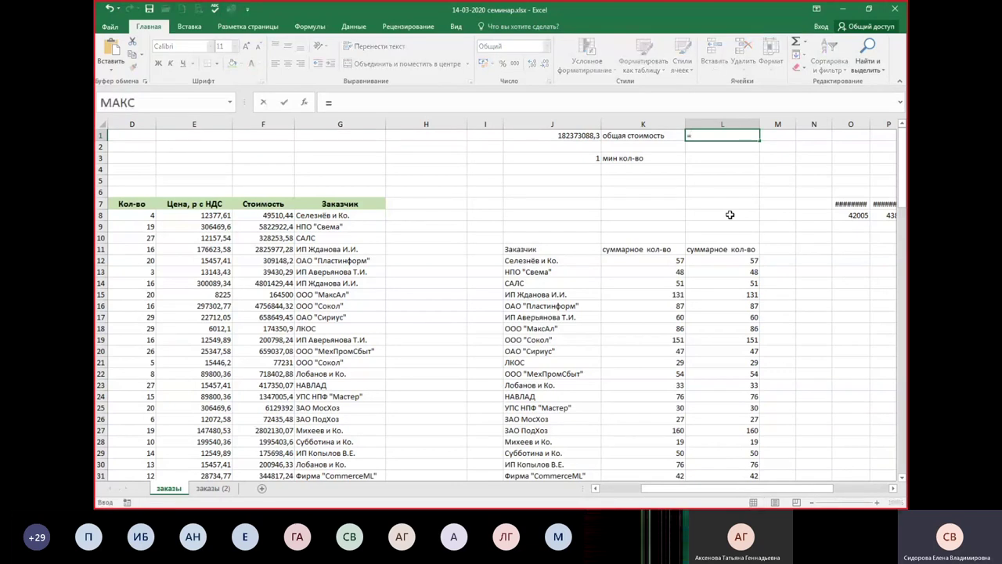
type("про")
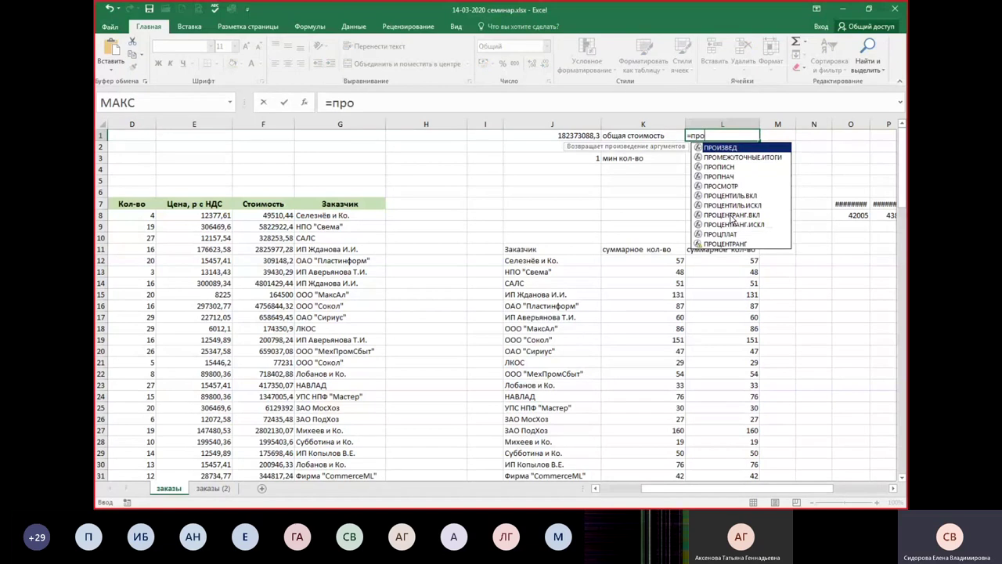
key("Down")
key("Tab")
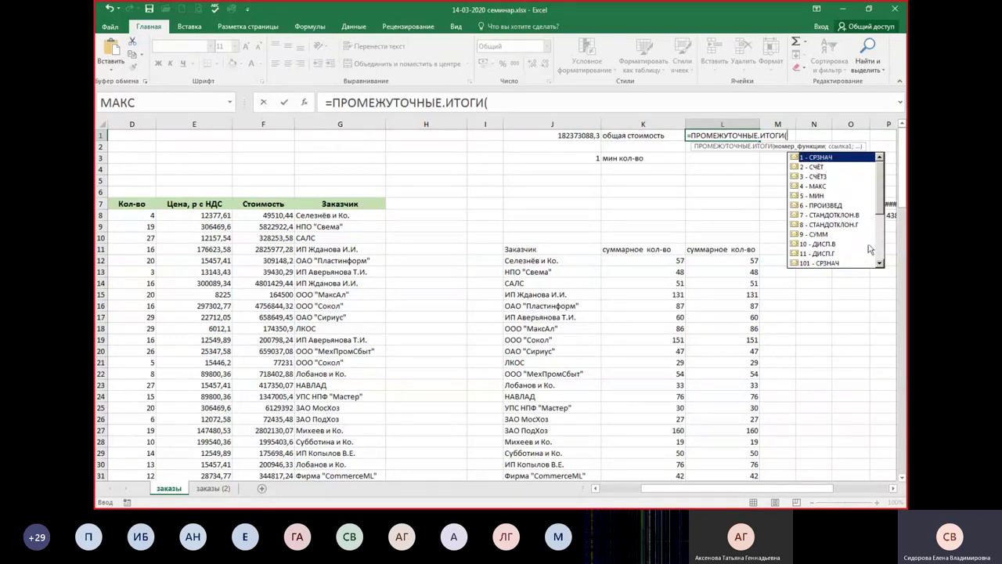
left_click(818, 236)
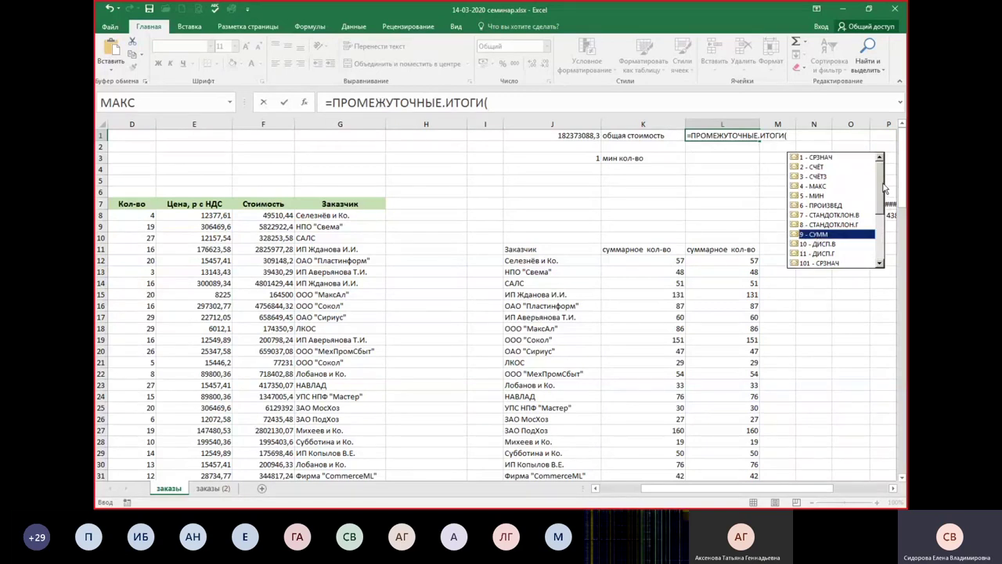
left_click_drag(884, 184, 884, 247)
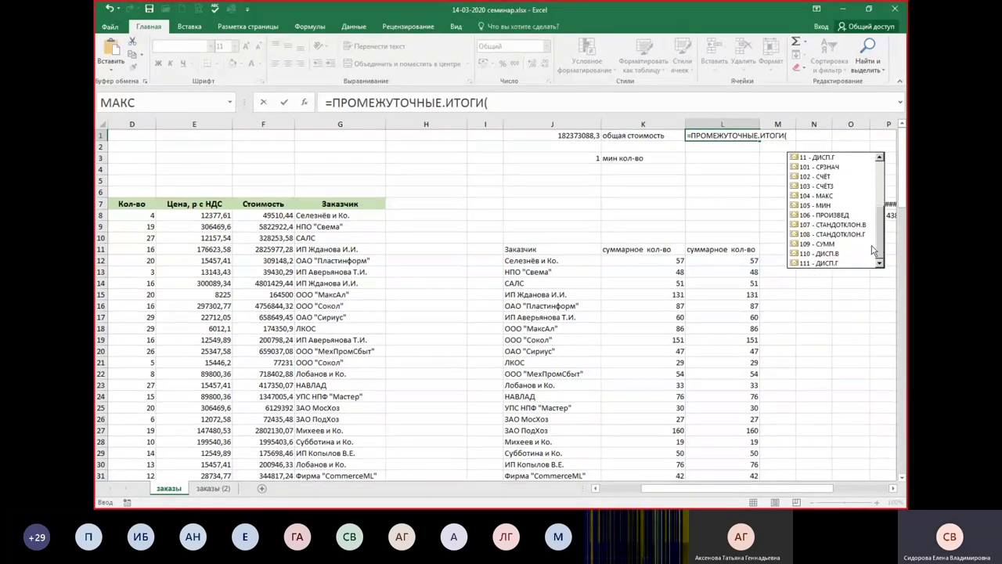
left_click_drag(883, 203, 883, 226)
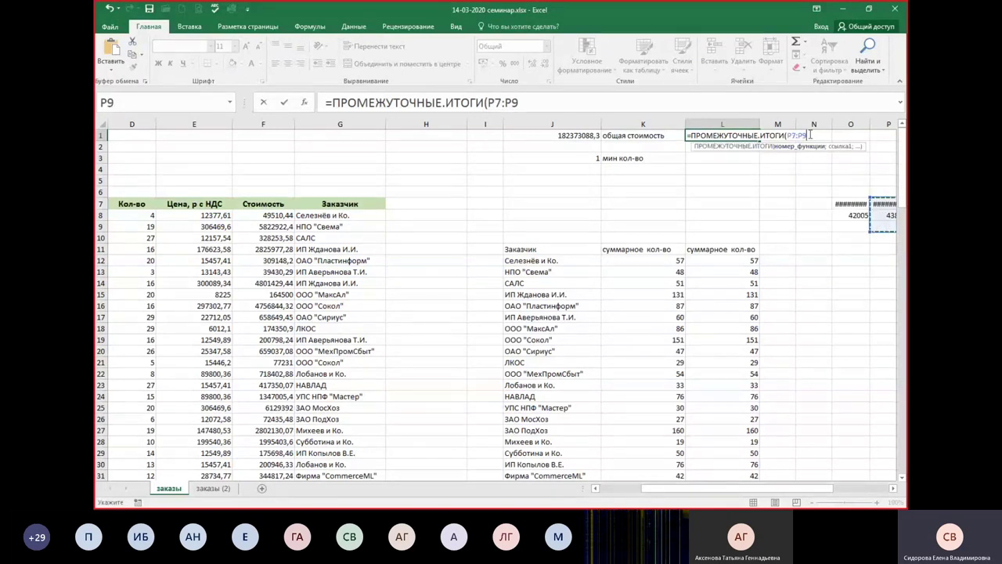
- Complete L1 as =ПРОМЕЖУТОЧНЫЕ.ИТОГИ(9;F8:F129), returning 182373088,3
left_click_drag(808, 135, 788, 136)
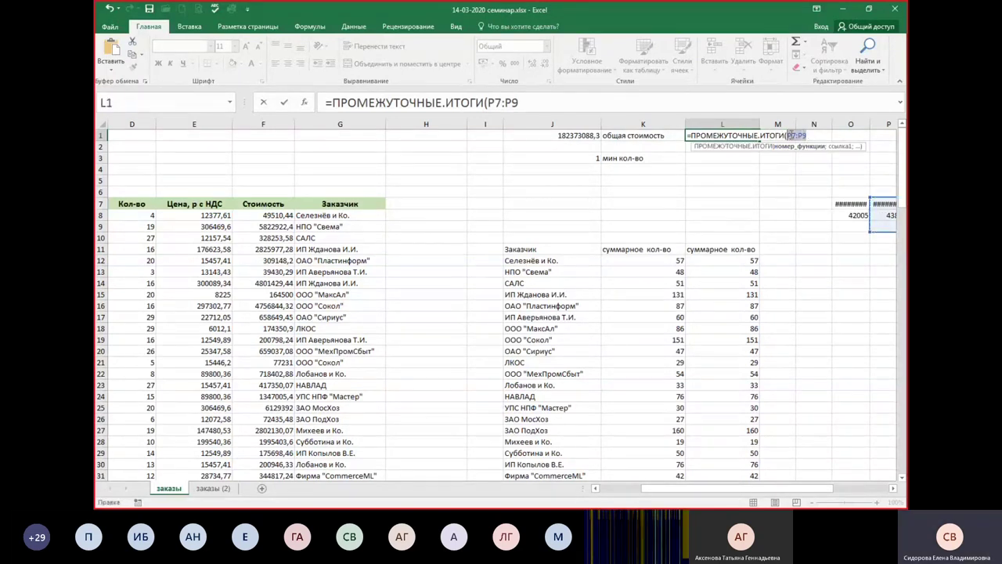
key("BackSpace")
key("BackSpace")
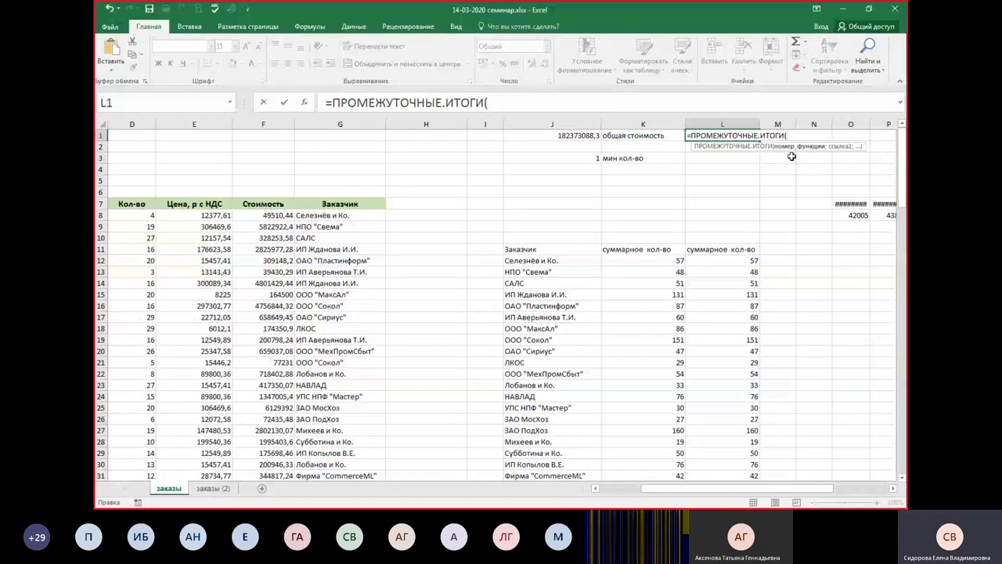
type("(")
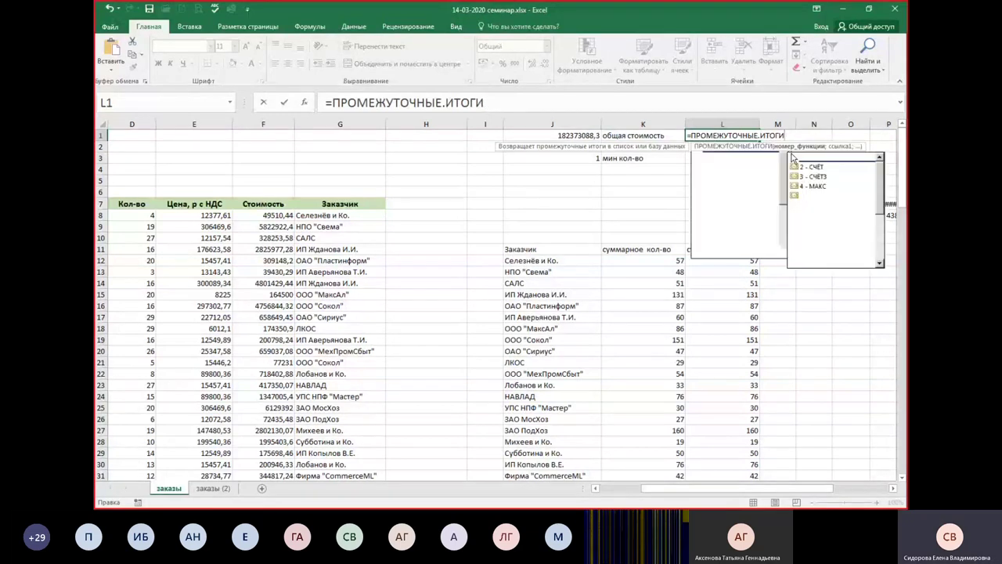
left_click(797, 235)
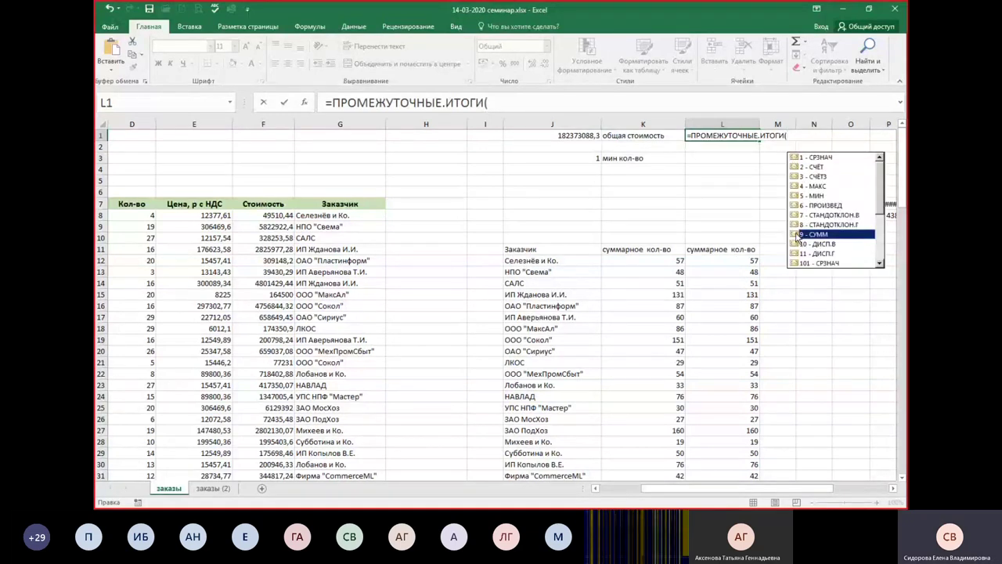
double_click(797, 235)
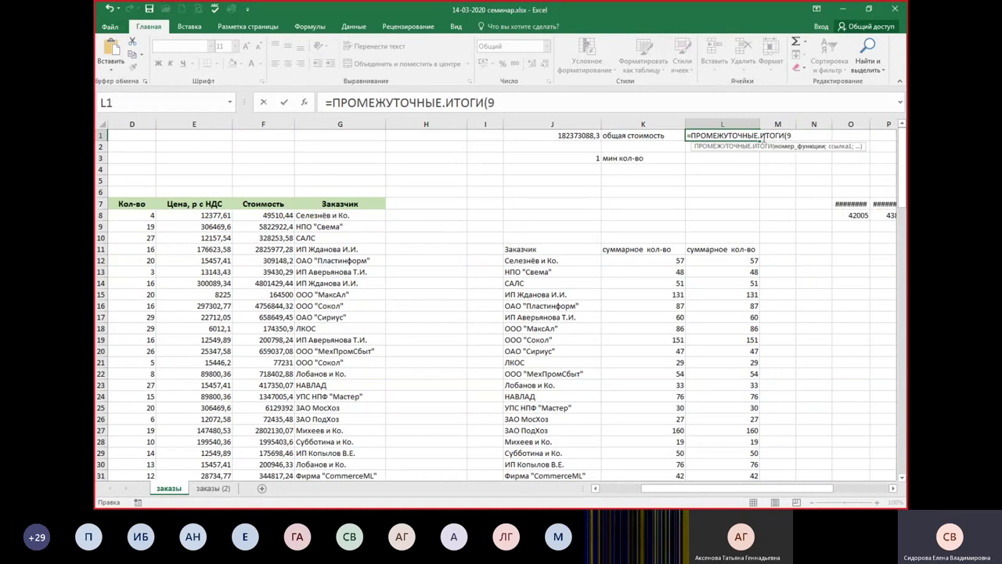
type(";")
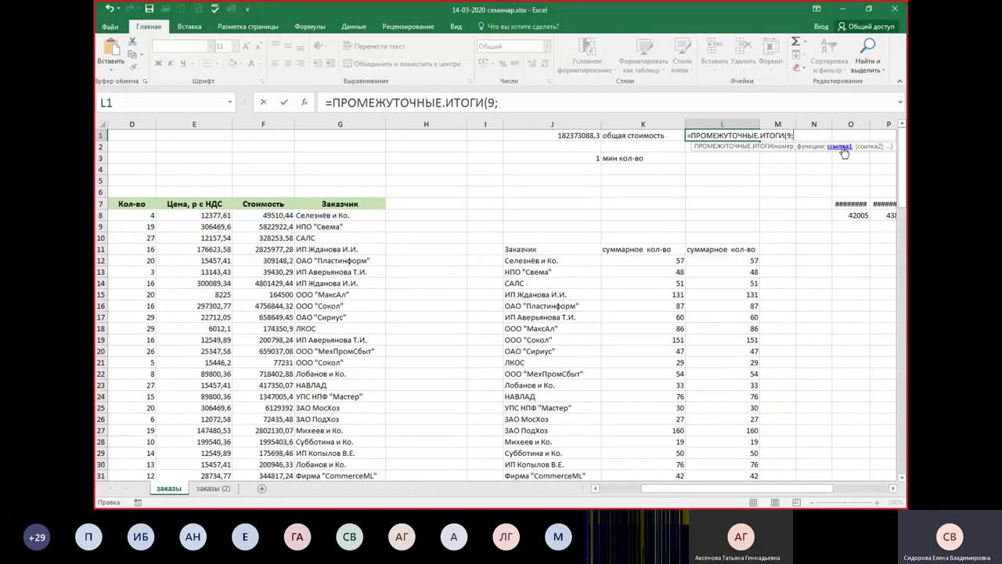
left_click(264, 207)
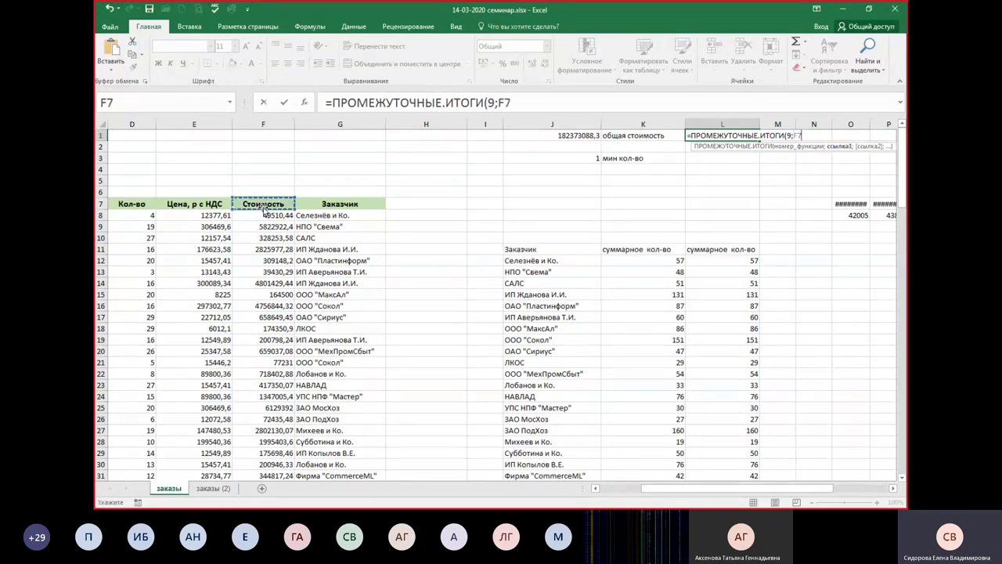
left_click(267, 214)
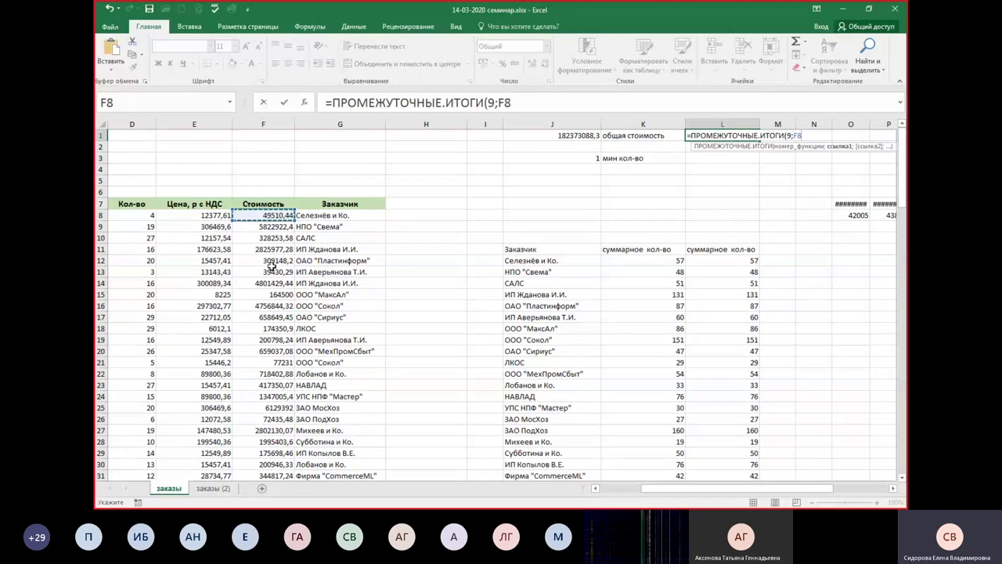
key("ctrl+shift+Down")
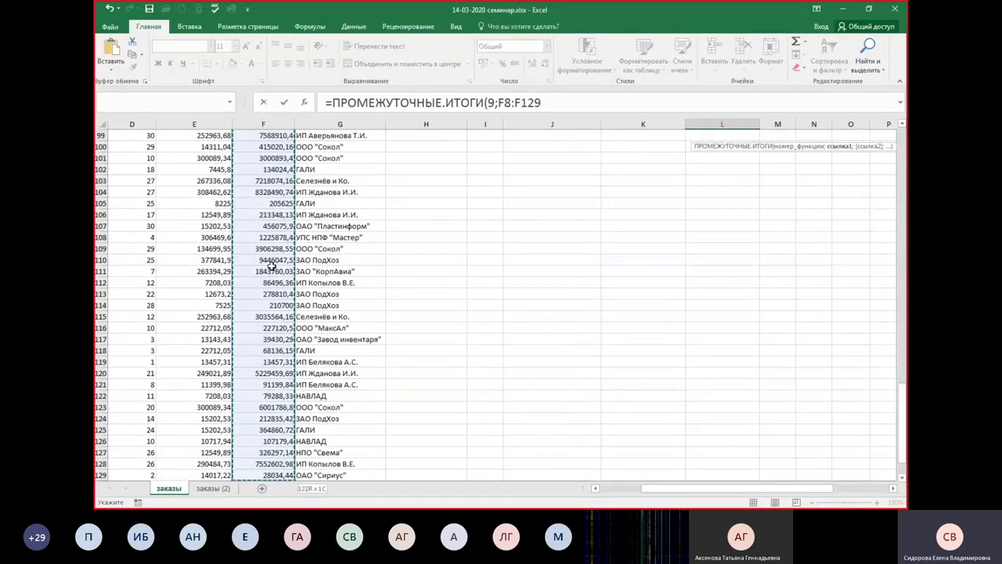
key("ctrl+Return")
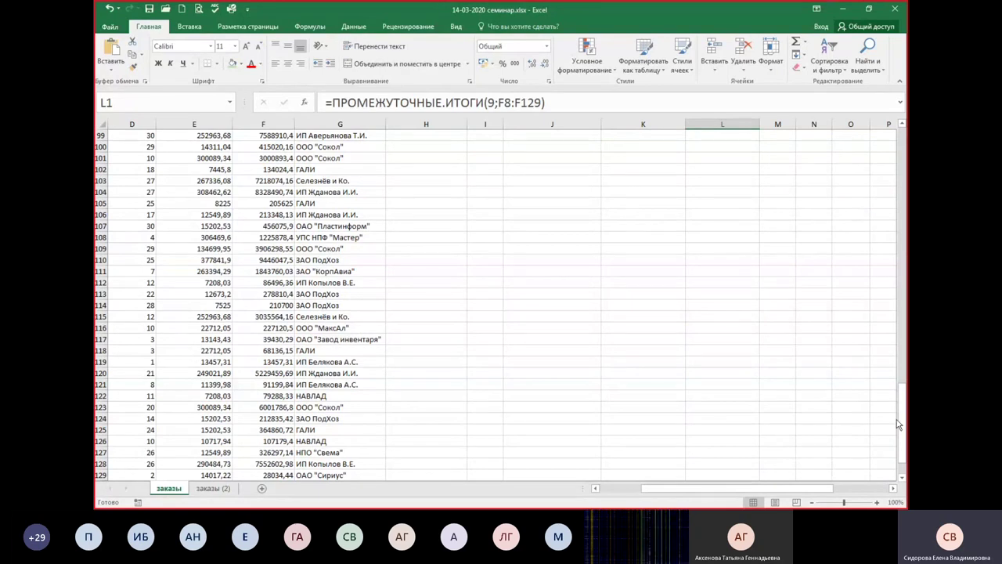
- Compare L1 with the SUM total in J1, widen column M and select M1
left_click_drag(898, 423, 898, 149)
left_click(558, 137)
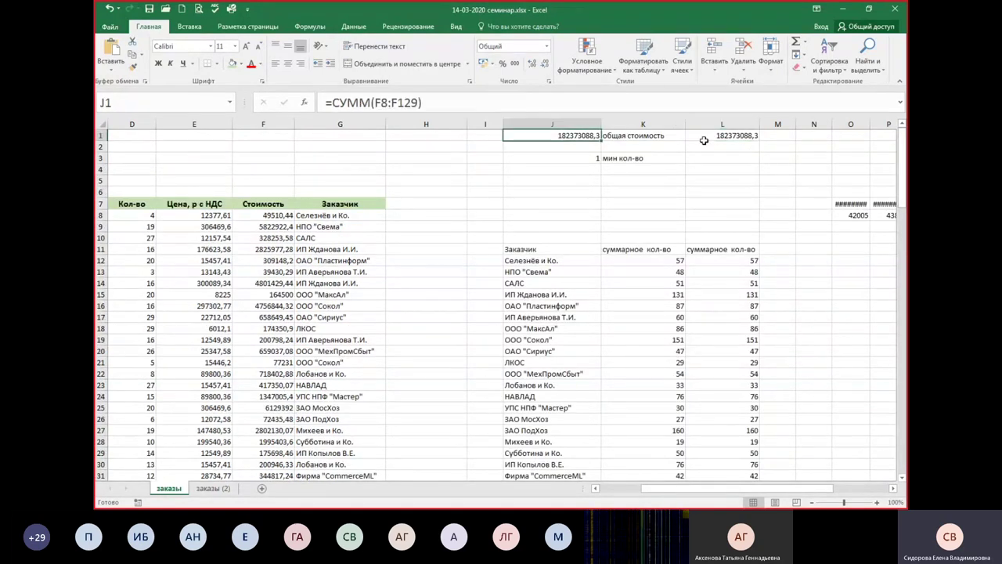
left_click(791, 135)
left_click_drag(795, 124, 845, 123)
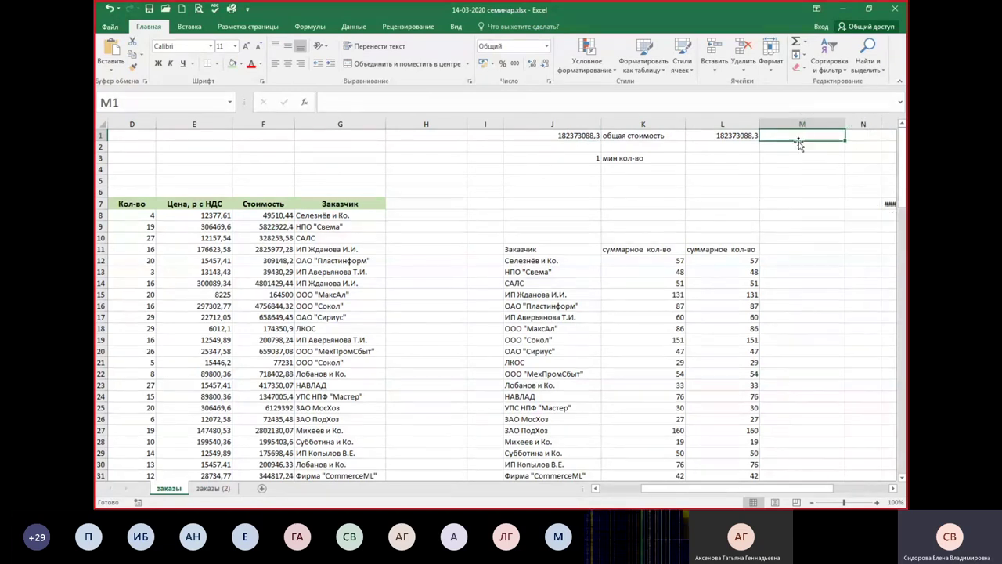
left_click(726, 135)
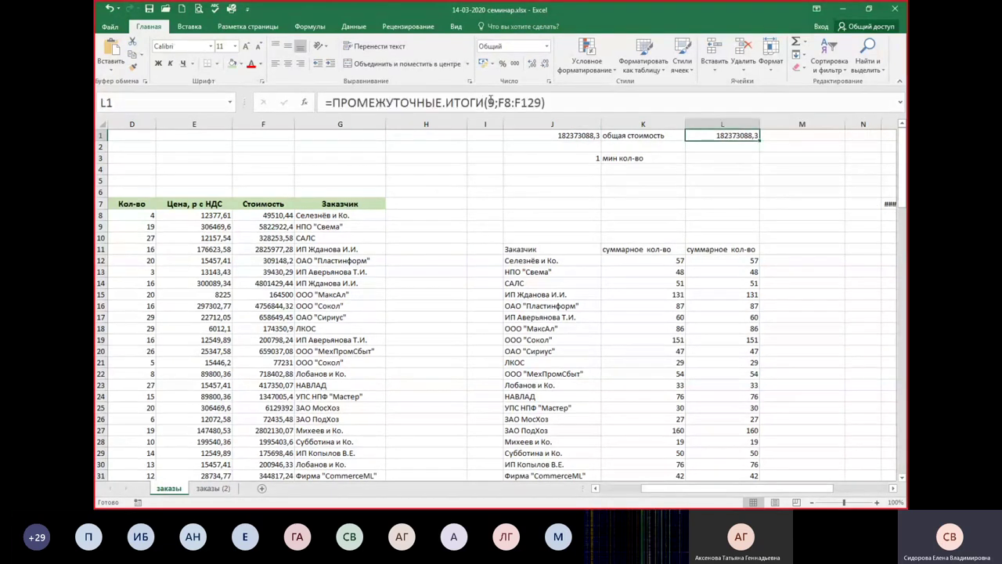
left_click(783, 137)
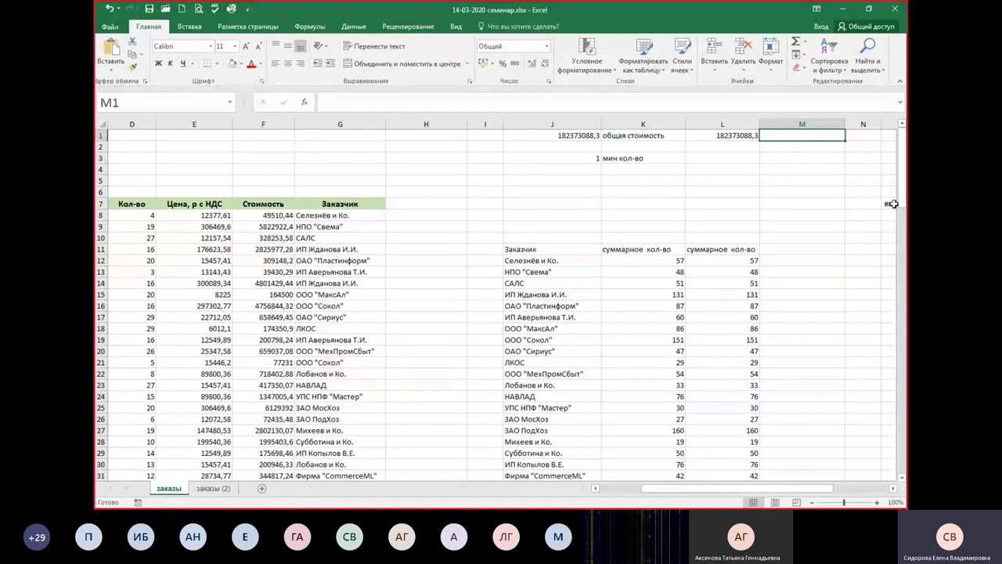
- Enter =ПРОМЕЖУТОЧНЫЕ.ИТОГИ(109;F8:F129) in M1
type("=по")
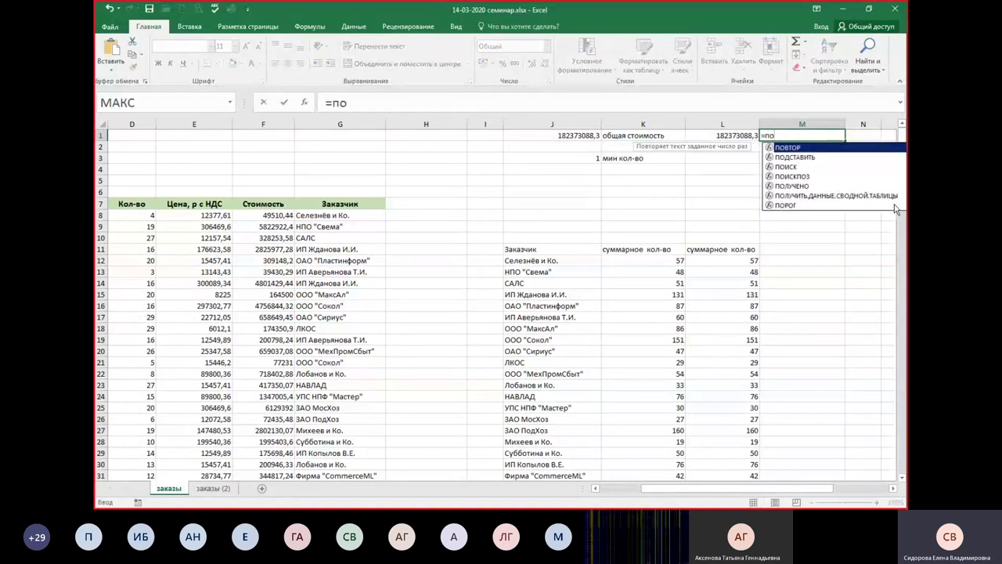
key("BackSpace")
type("ро")
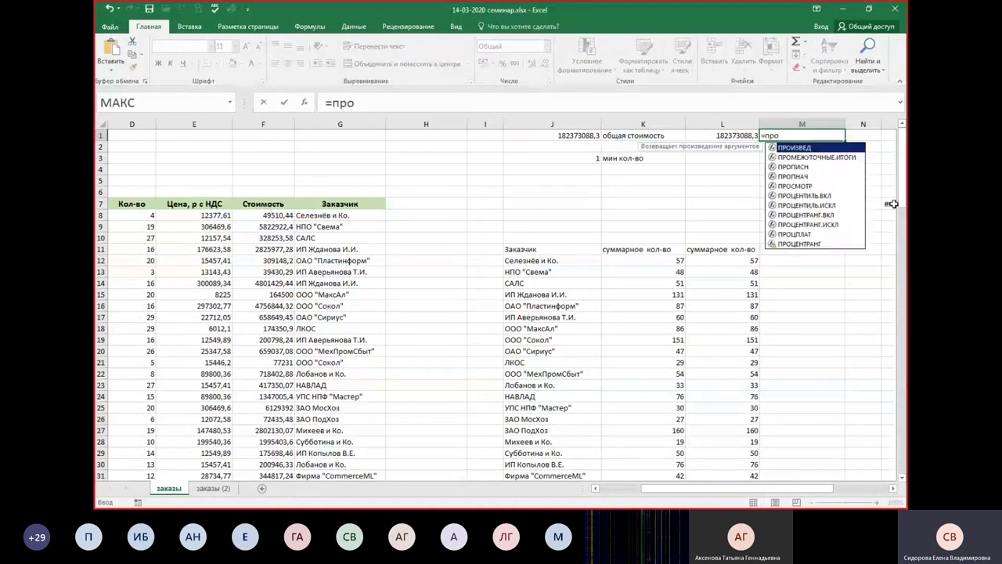
key("Down")
key("Tab")
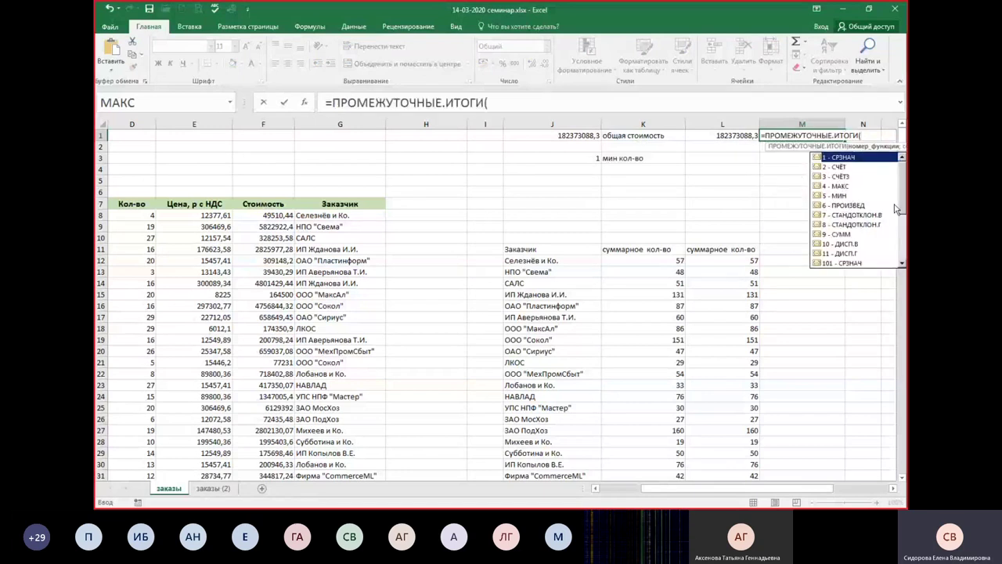
scroll(895, 200, "down", 4)
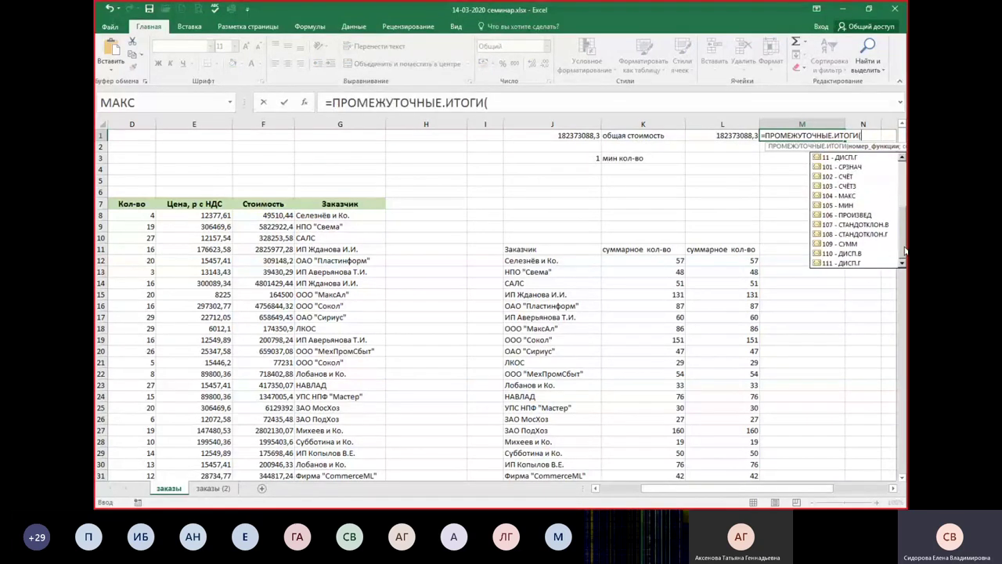
double_click(816, 244)
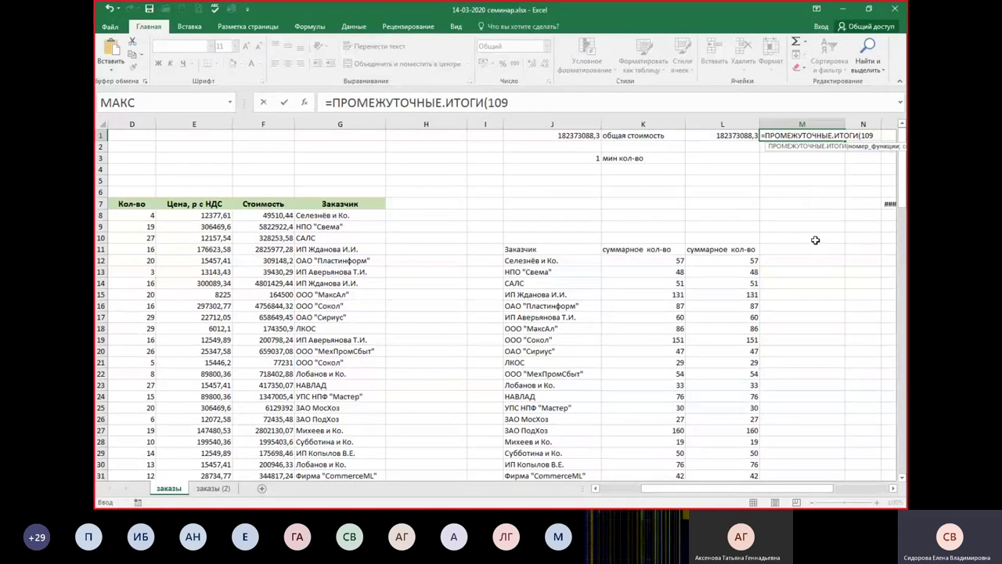
type(";")
left_click(254, 218)
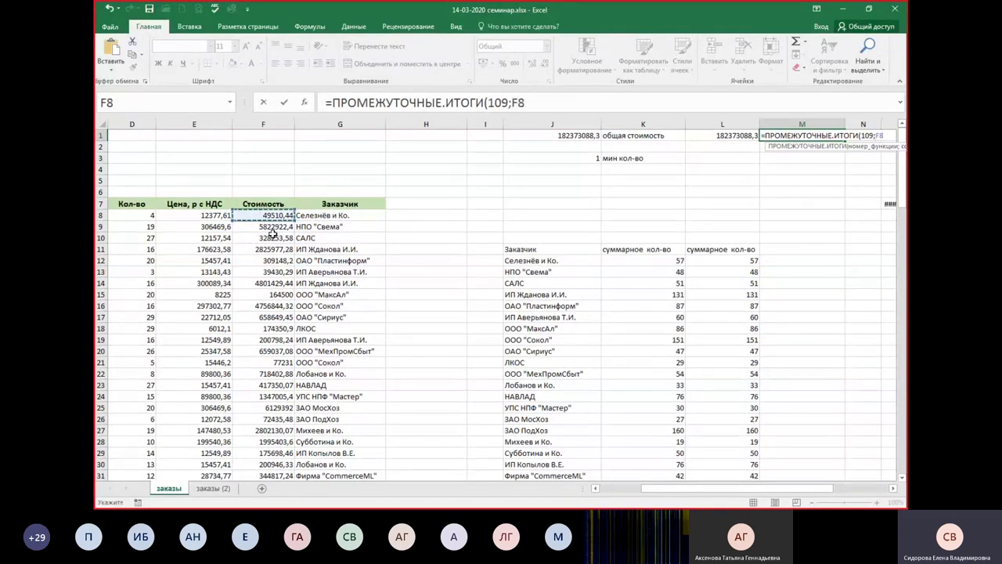
key("ctrl+shift+Down")
key("Return")
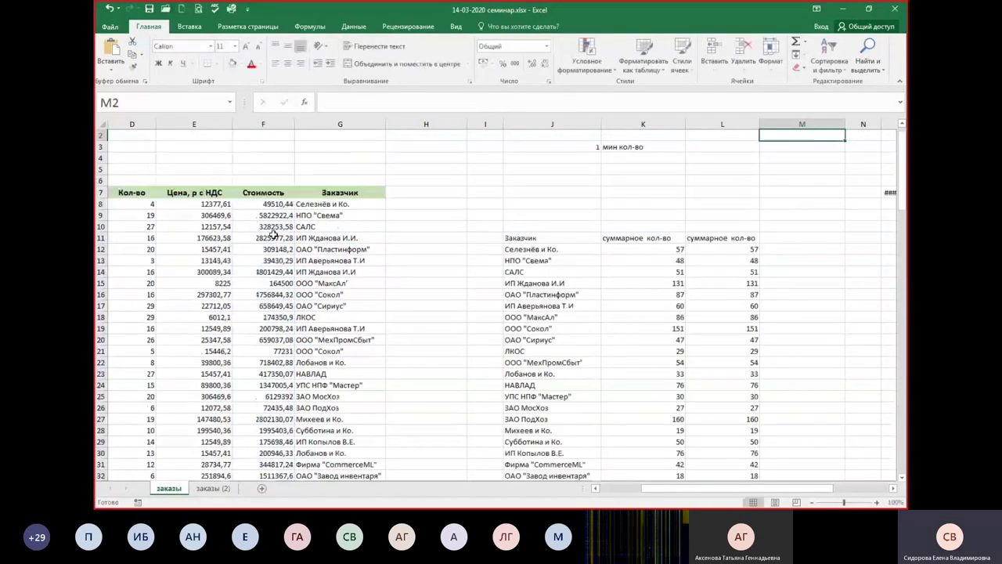
- Confirm J1, L1 and M1 all read 182373088,3, and inspect the cost formula in F11
key("Up")
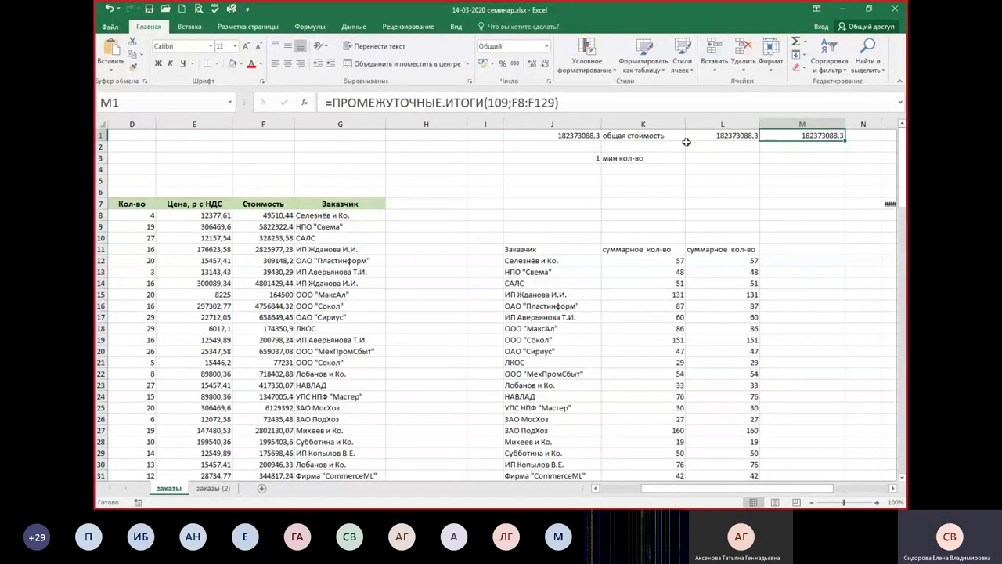
left_click(567, 137)
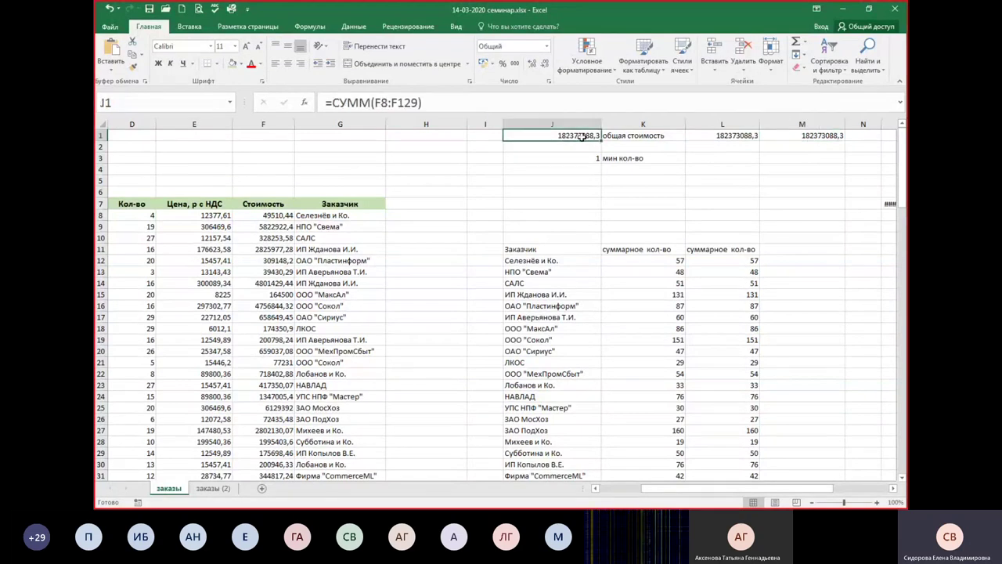
left_click(738, 138)
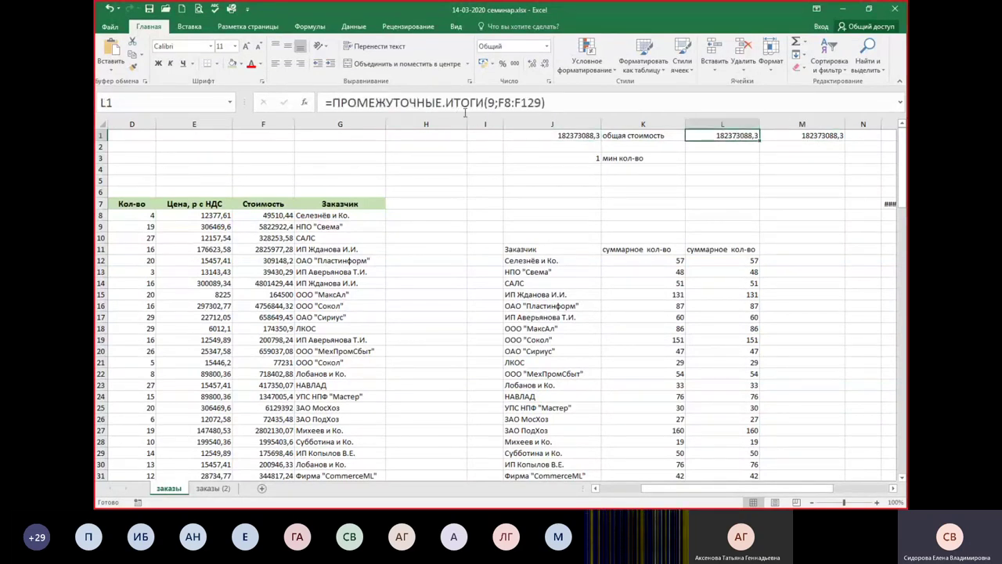
left_click(809, 139)
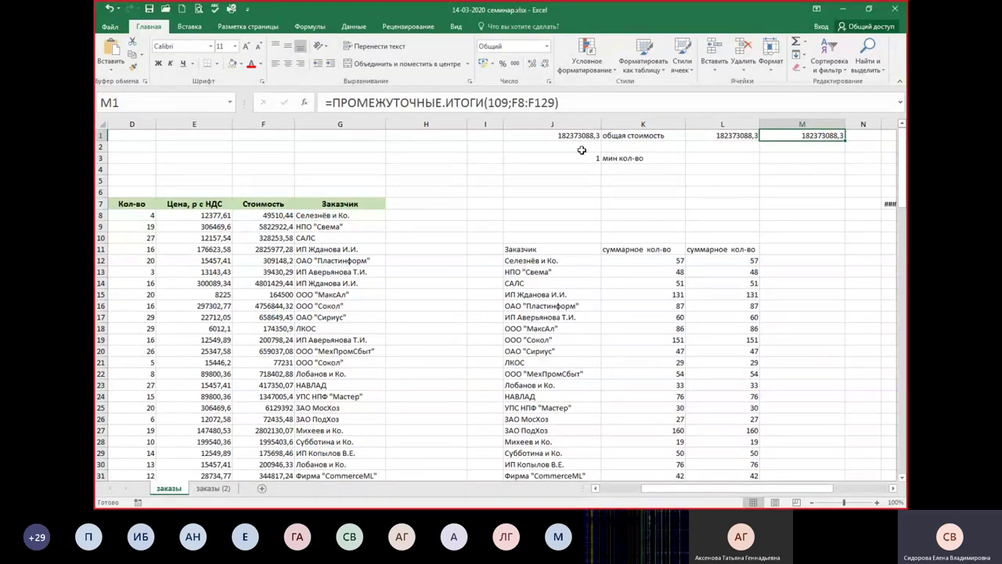
left_click(247, 251)
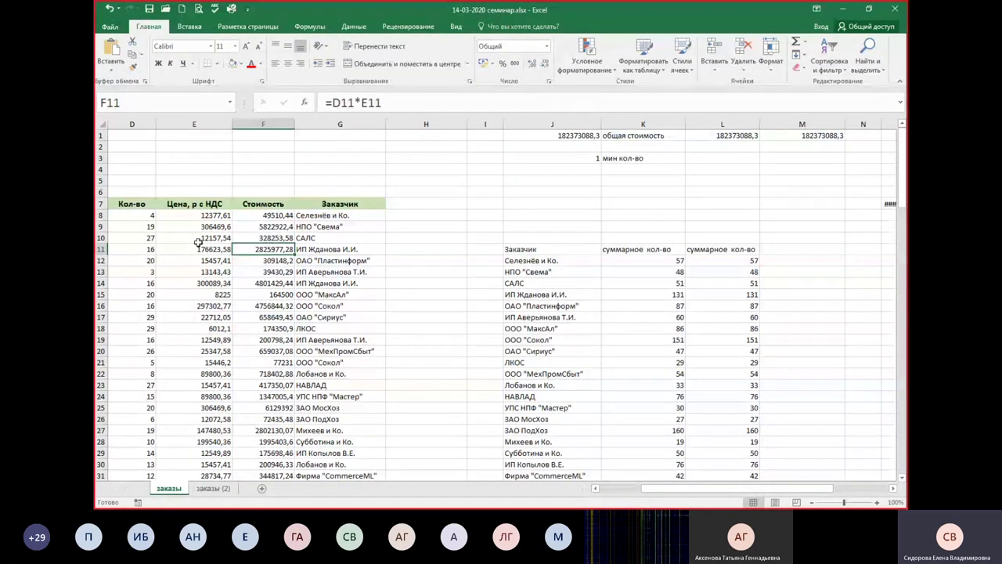
- Filter the Заказчик column to АОЗТ "Эвикон-II" only and select its five costs
left_click(353, 27)
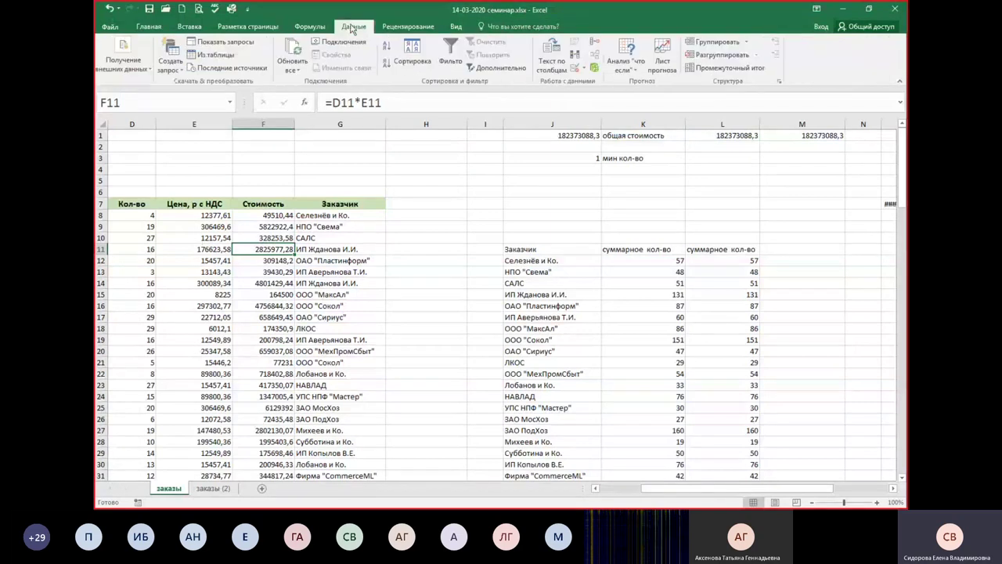
left_click(450, 50)
left_click(487, 305)
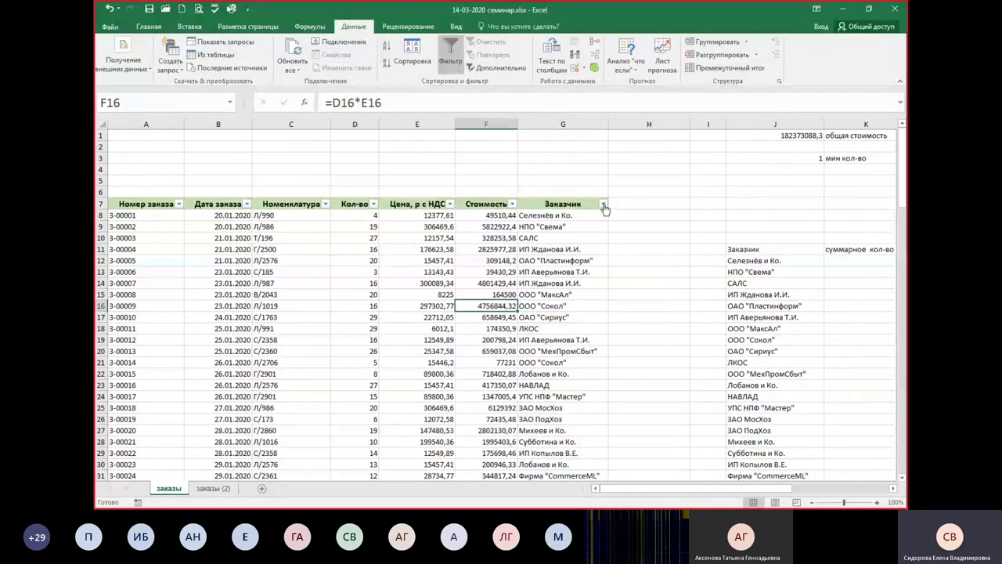
left_click(603, 205)
left_click(490, 313)
left_click(489, 322)
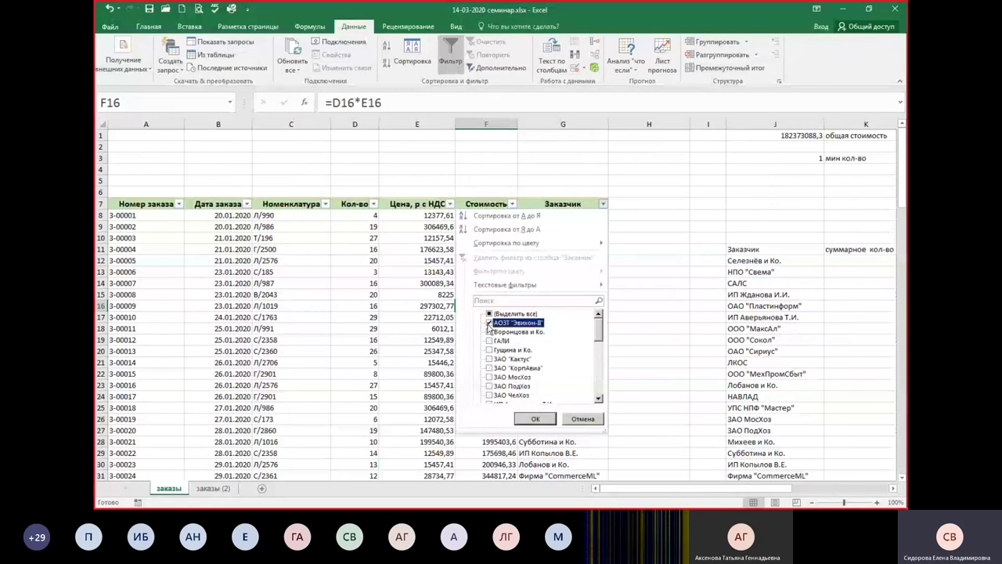
left_click(535, 419)
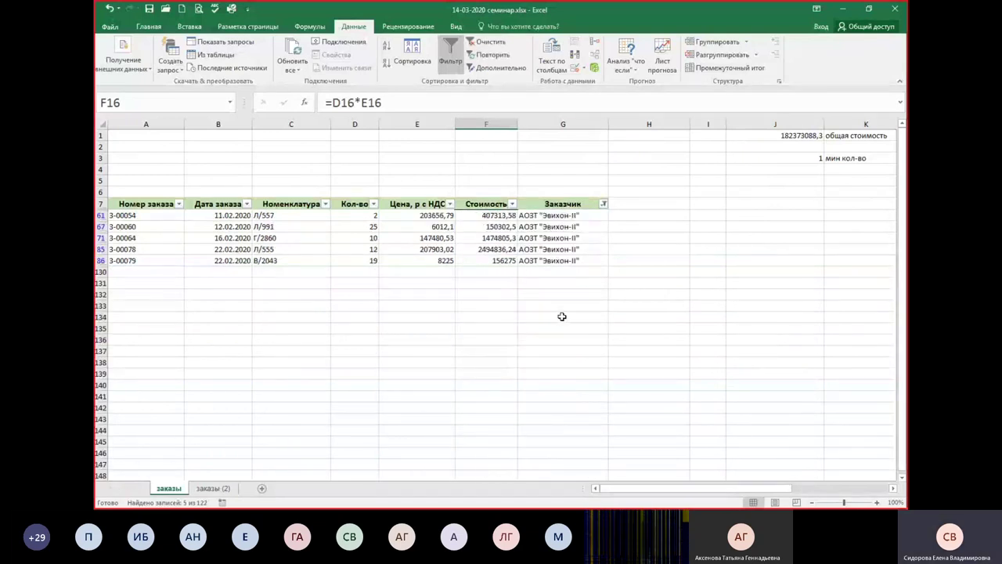
left_click_drag(485, 216, 491, 263)
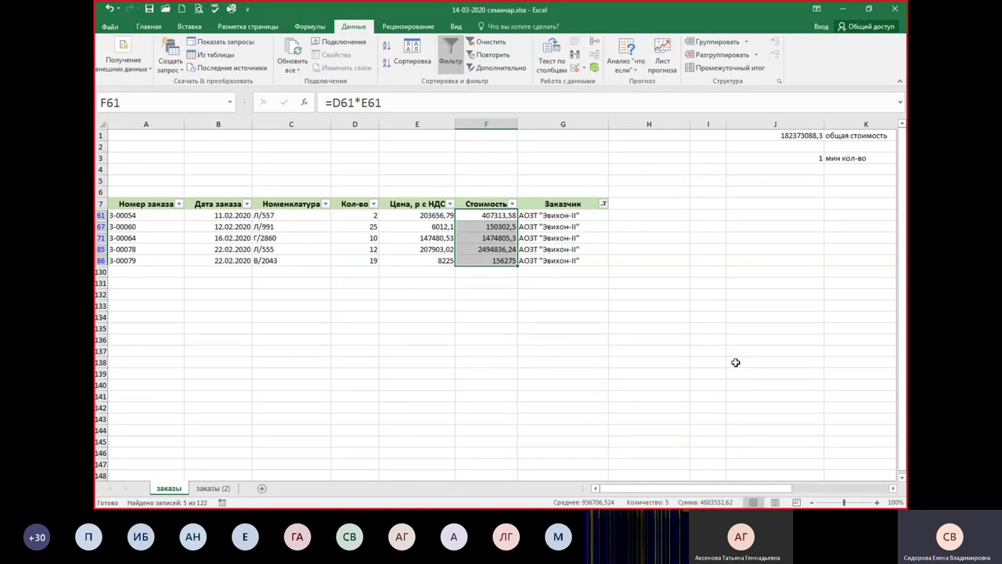
- Confirm L1 and M1 both show 4683532,62 while J1 stays 182373088,3
left_click(893, 488)
left_click(893, 488)
left_click(893, 488)
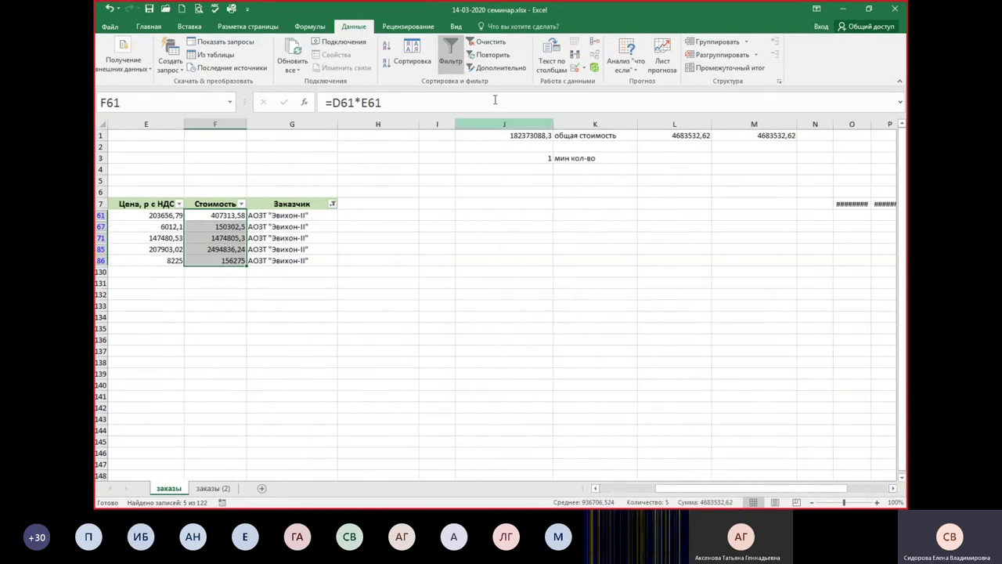
left_click(513, 137)
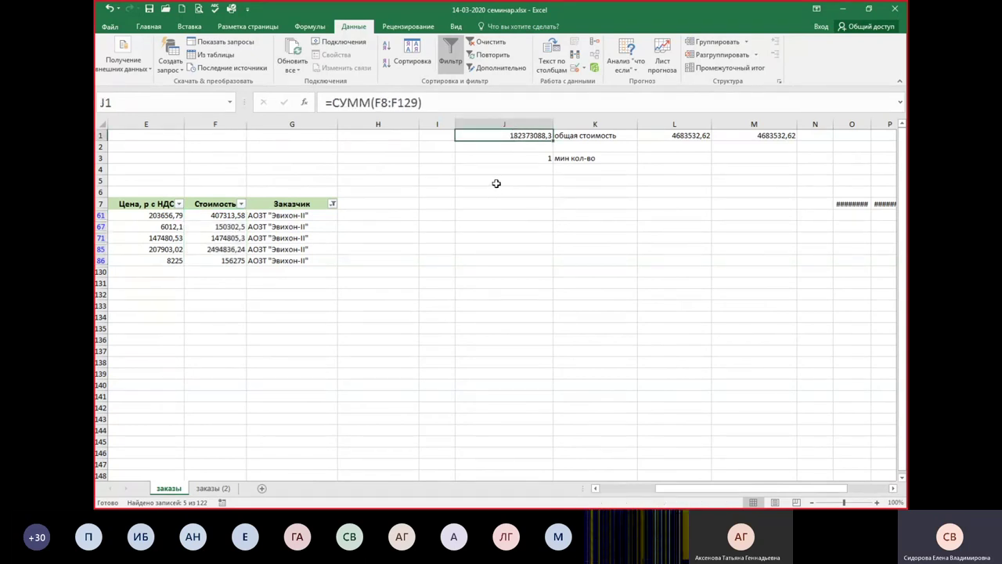
left_click(660, 135)
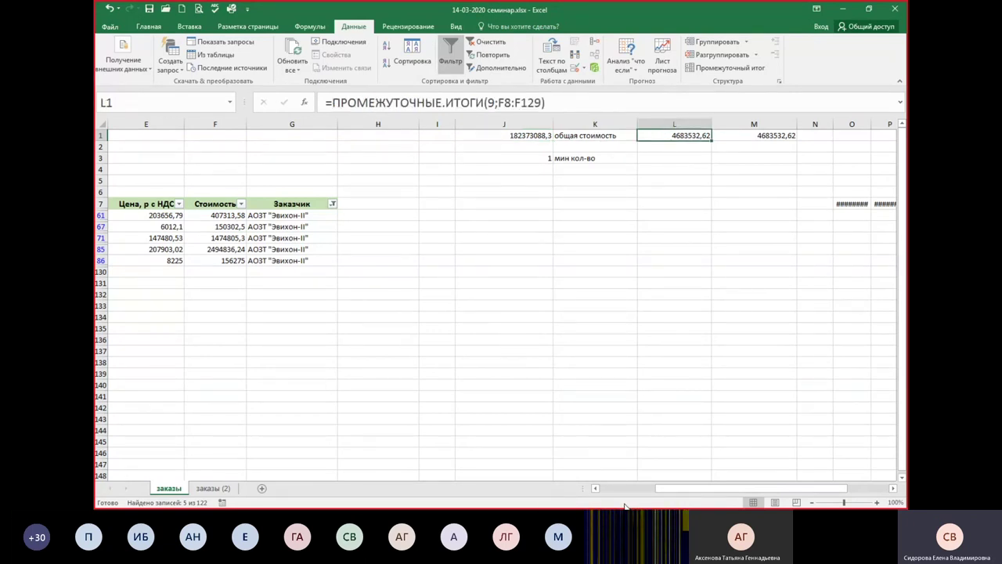
left_click(736, 136)
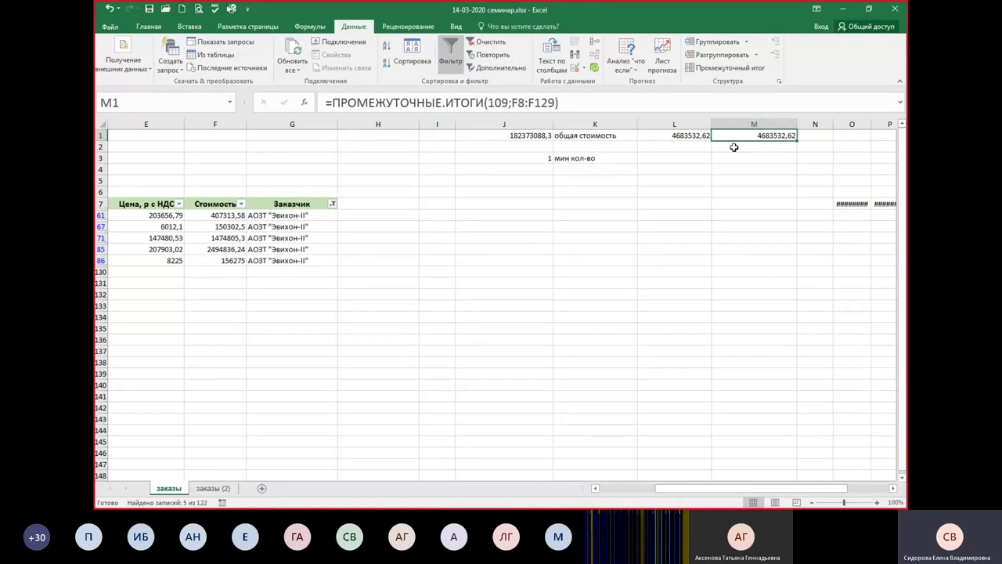
left_click_drag(656, 137, 744, 137)
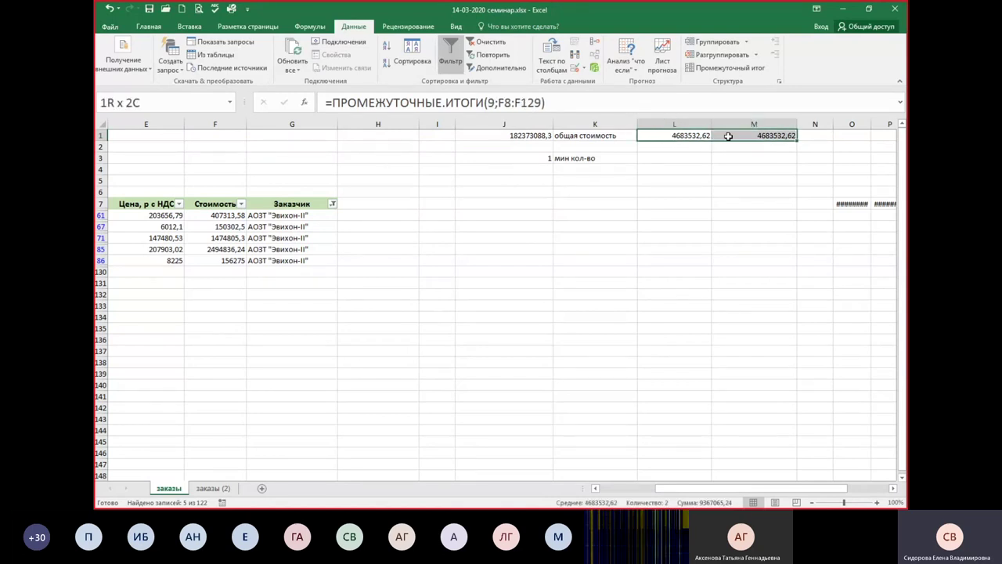
left_click(696, 234)
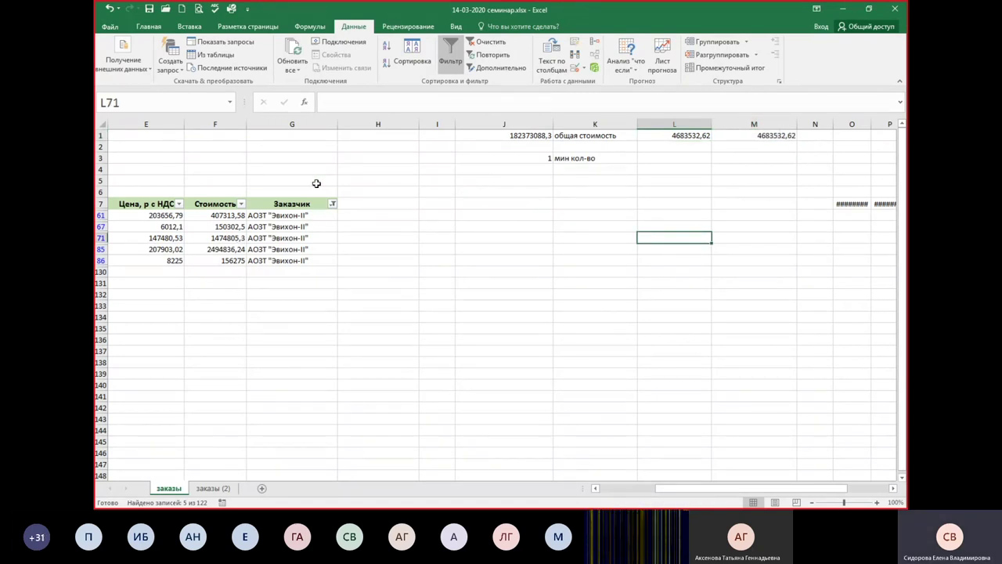
- Clear the Заказчик filter so all orders show again
left_click(498, 46)
left_click(262, 284)
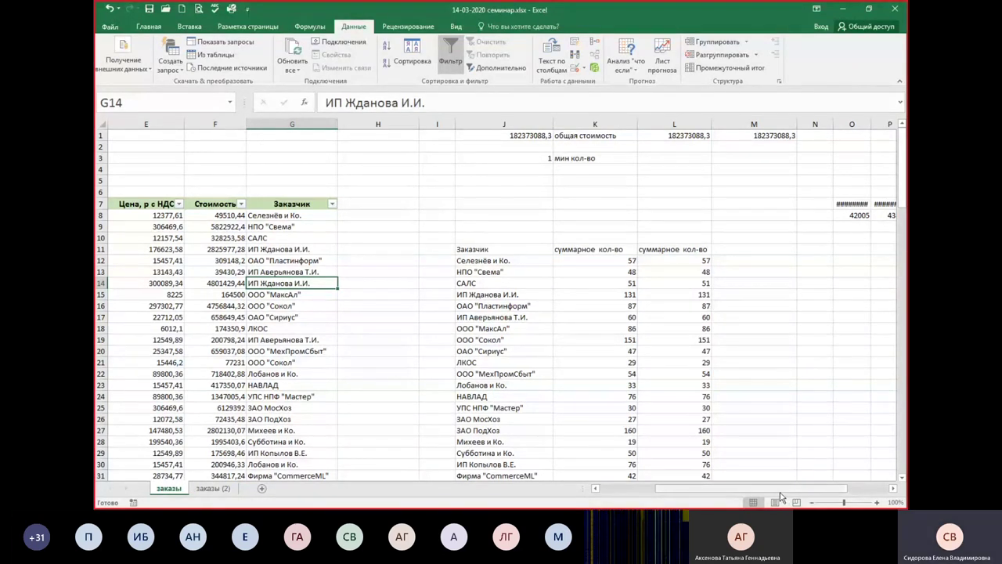
left_click_drag(780, 488, 724, 488)
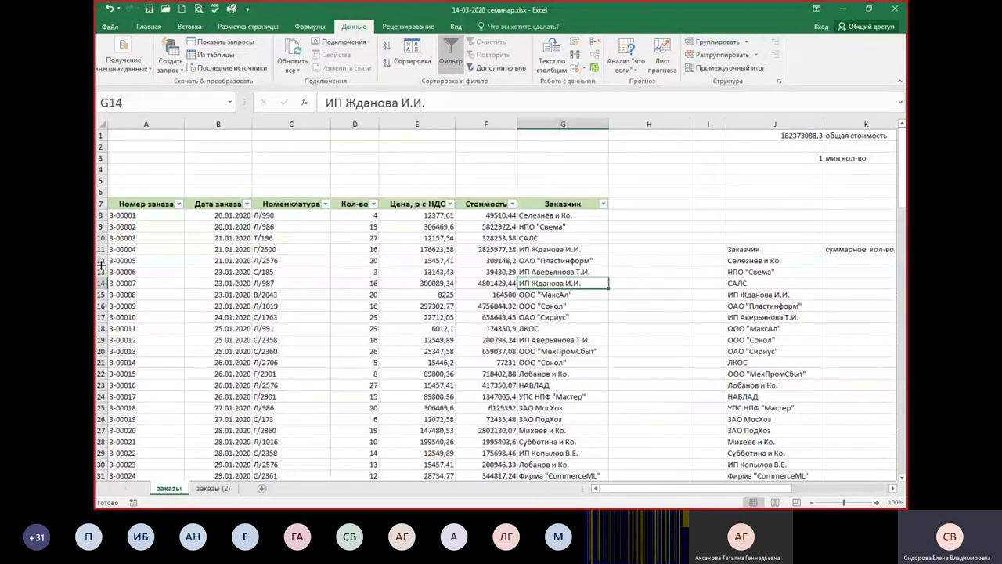
- Hide rows 11–29 and check that M1 drops to 154047874,1 while J1 and L1 stay
left_click_drag(101, 249, 99, 455)
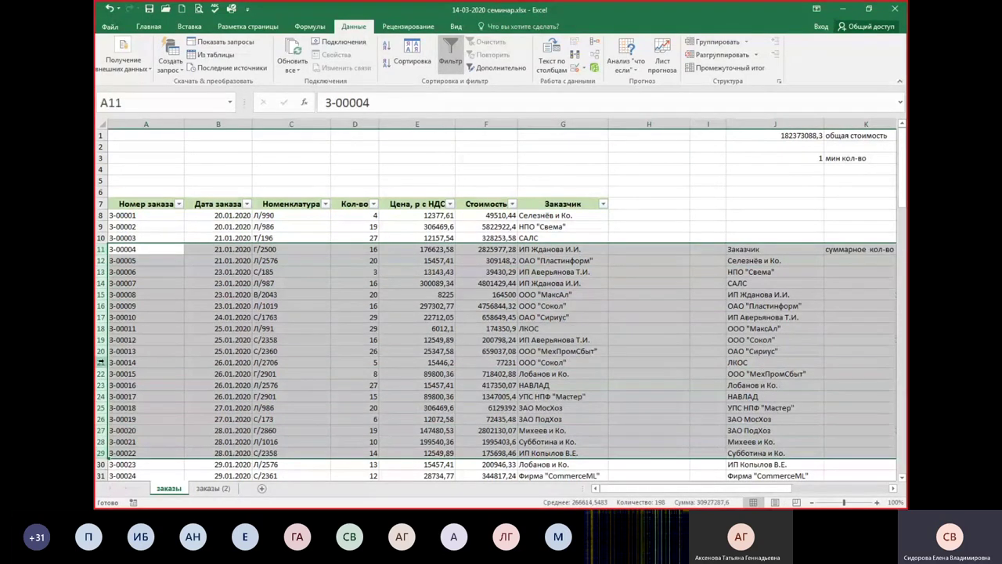
right_click(102, 355)
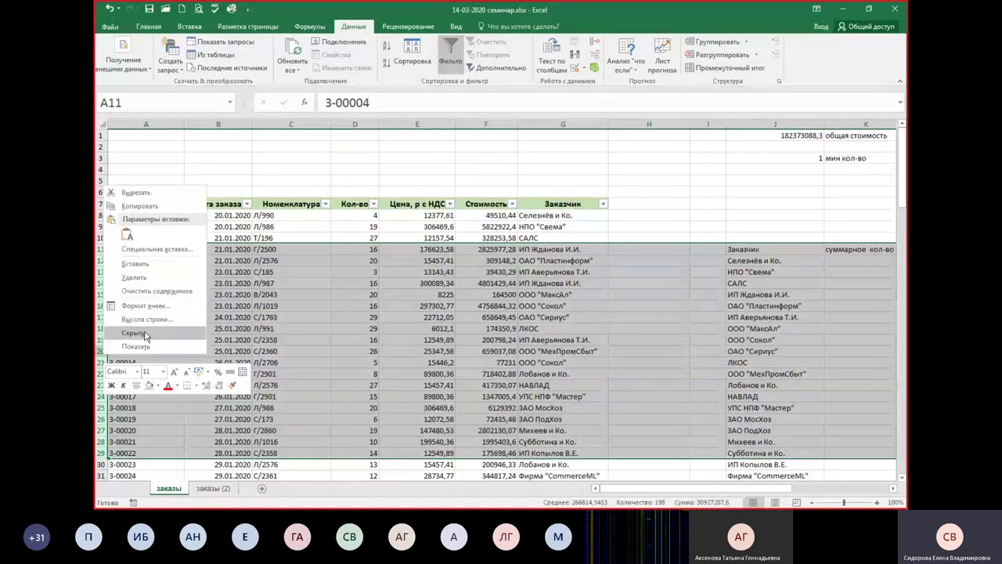
left_click(135, 332)
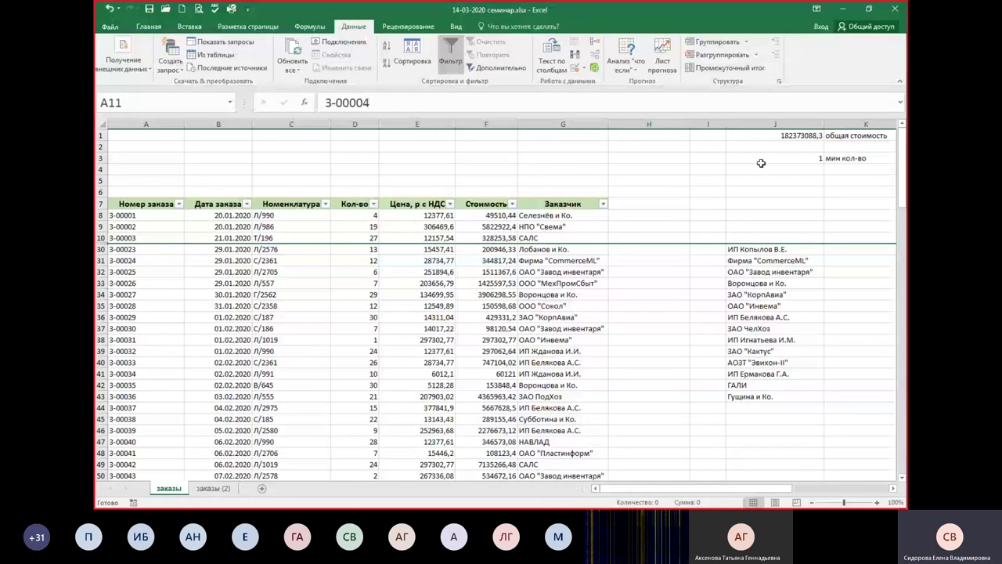
left_click(769, 136)
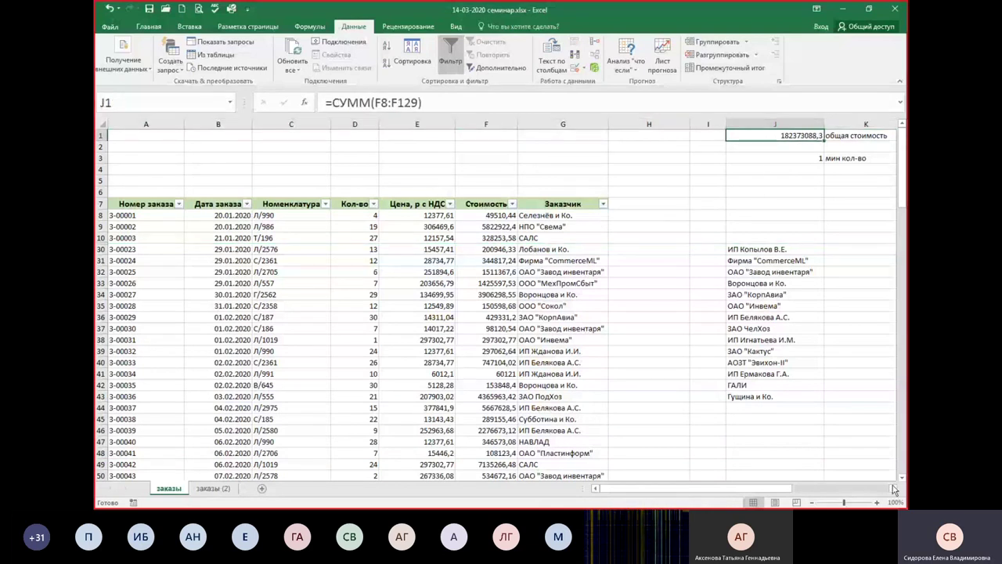
scroll(864, 465, "right", 2)
scroll(864, 465, "right", 1)
scroll(864, 465, "right", 2)
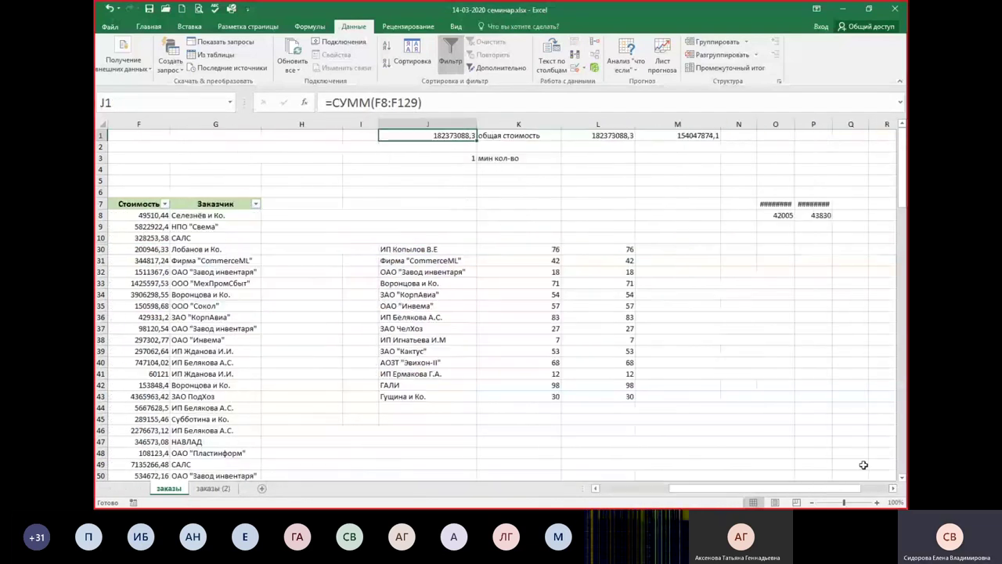
left_click(592, 134)
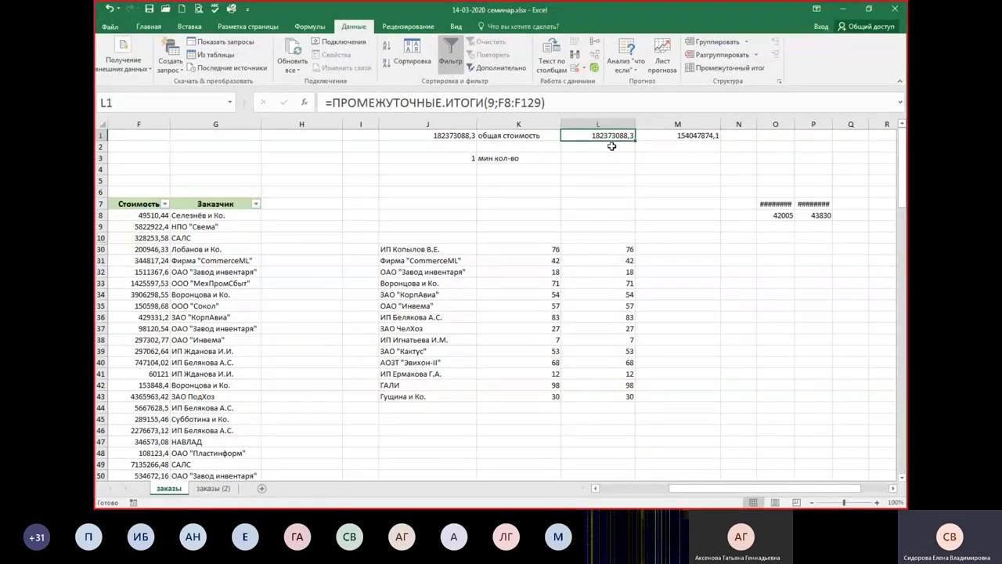
left_click(674, 137)
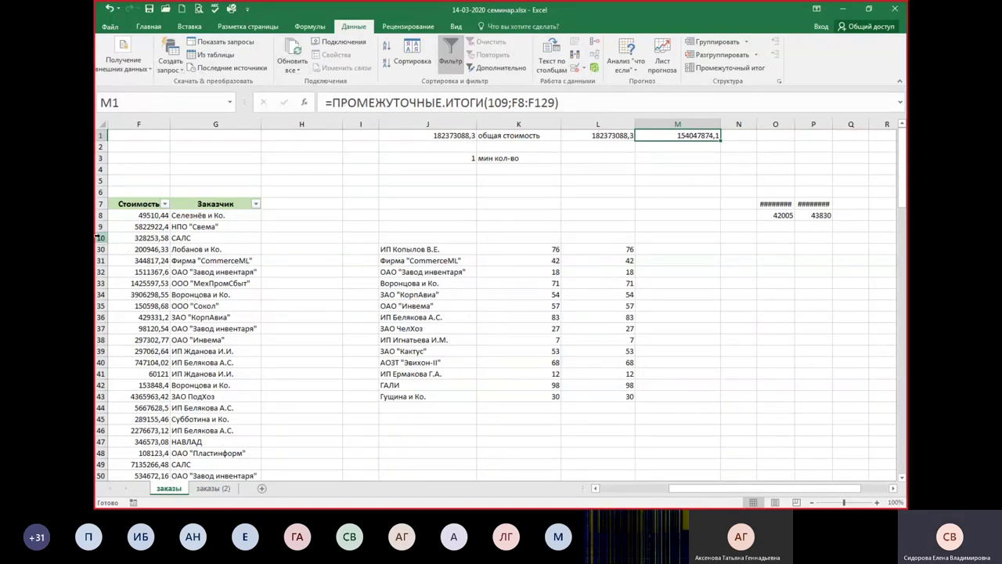
- Unhide rows 11–29 so M1 returns to 182373088,3, then select a Заказчик cell
left_click_drag(100, 226, 101, 328)
right_click(100, 300)
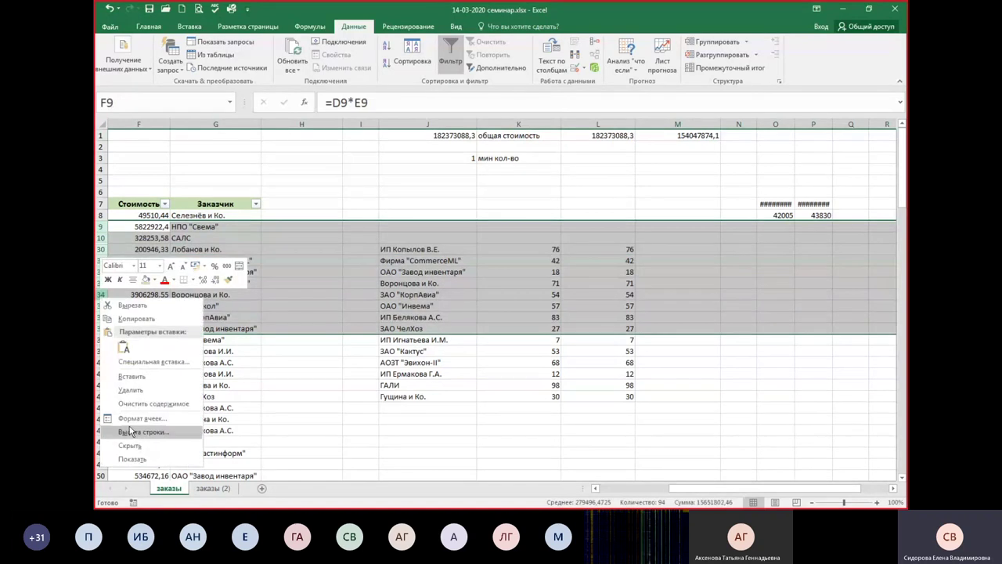
left_click(132, 459)
left_click(194, 305)
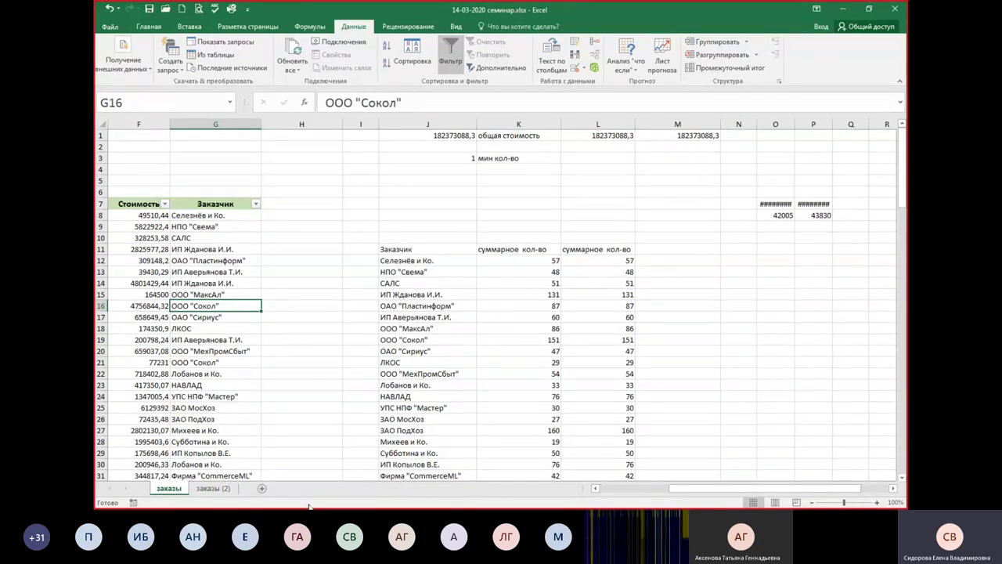
left_click(196, 293)
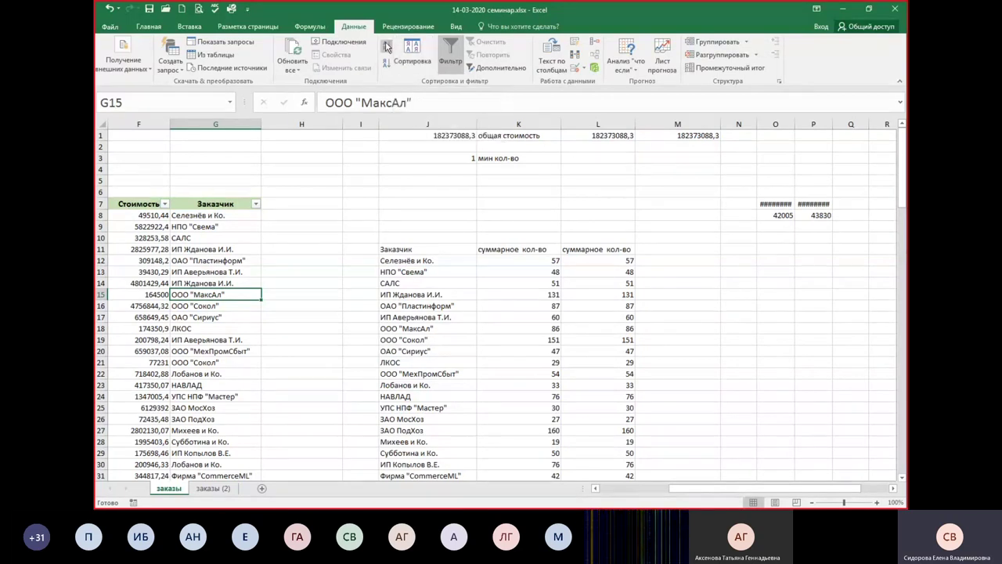
left_click(386, 46)
- Sort by Заказчик A–Z and add Количество subtotals on Кол-во at each customer change
left_click(212, 239)
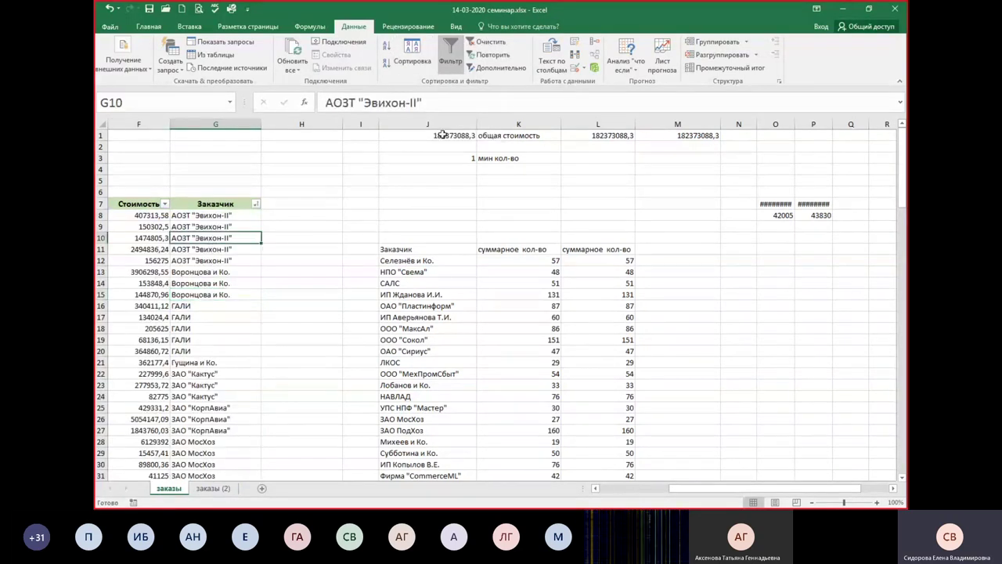
left_click(707, 69)
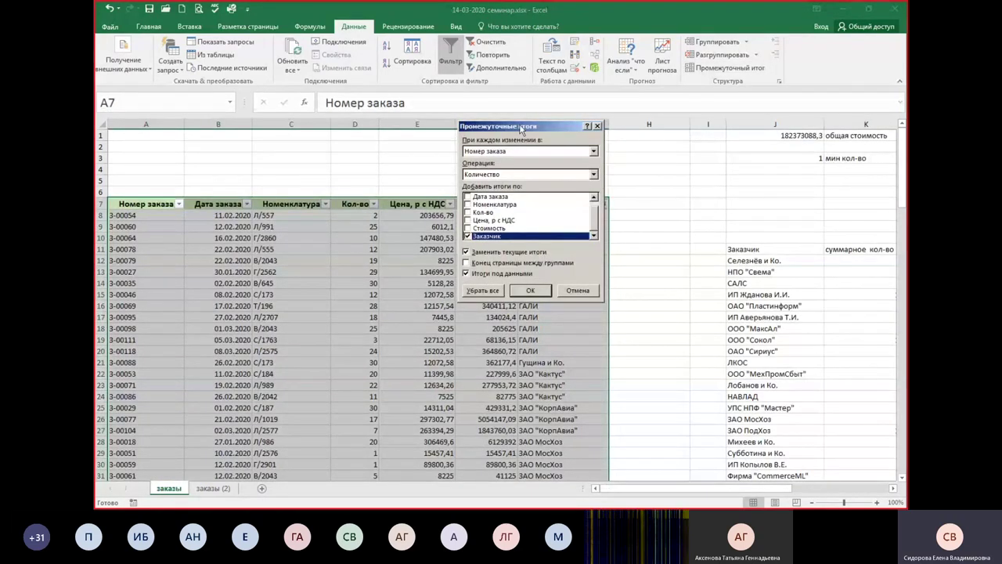
left_click_drag(522, 125, 351, 102)
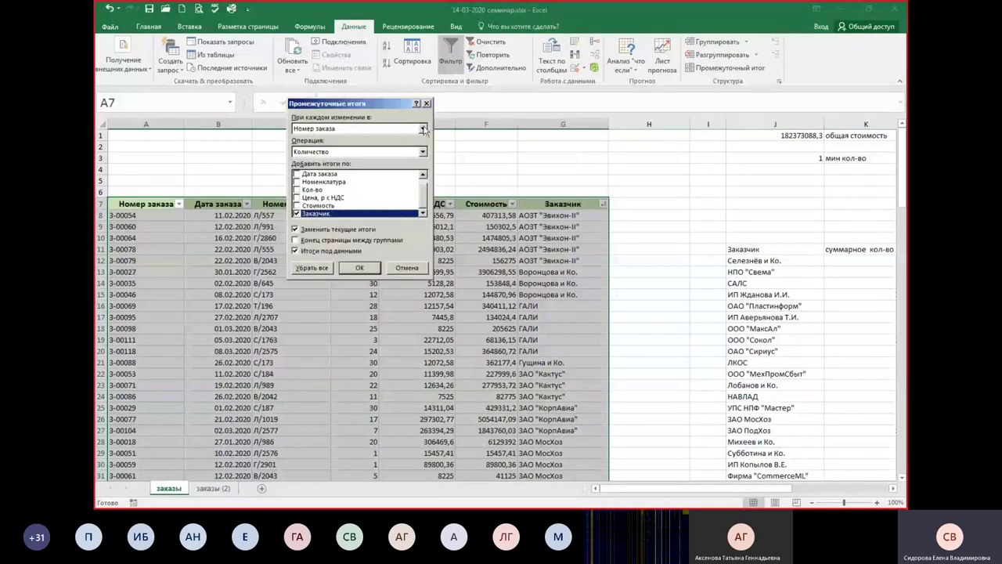
left_click(423, 128)
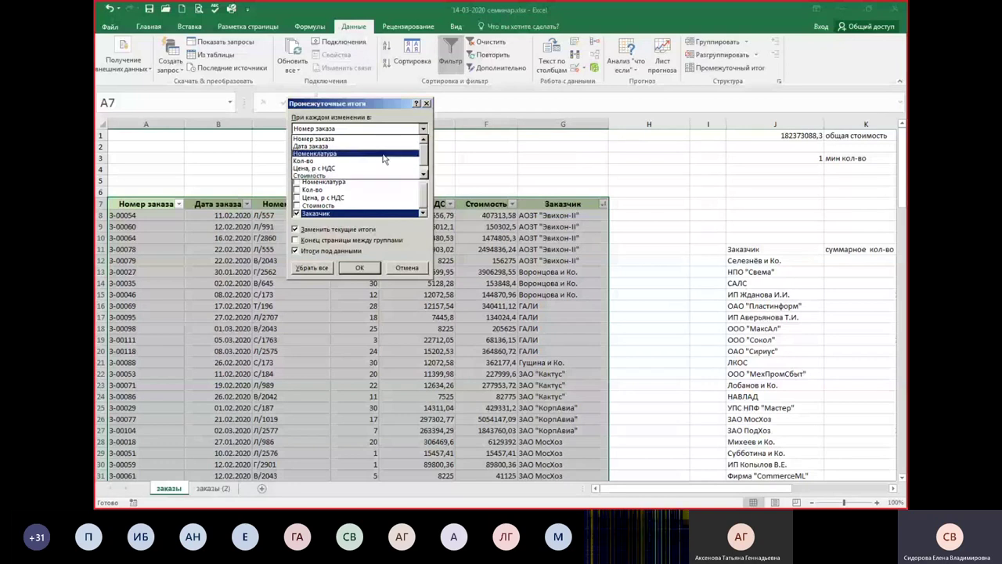
left_click(351, 177)
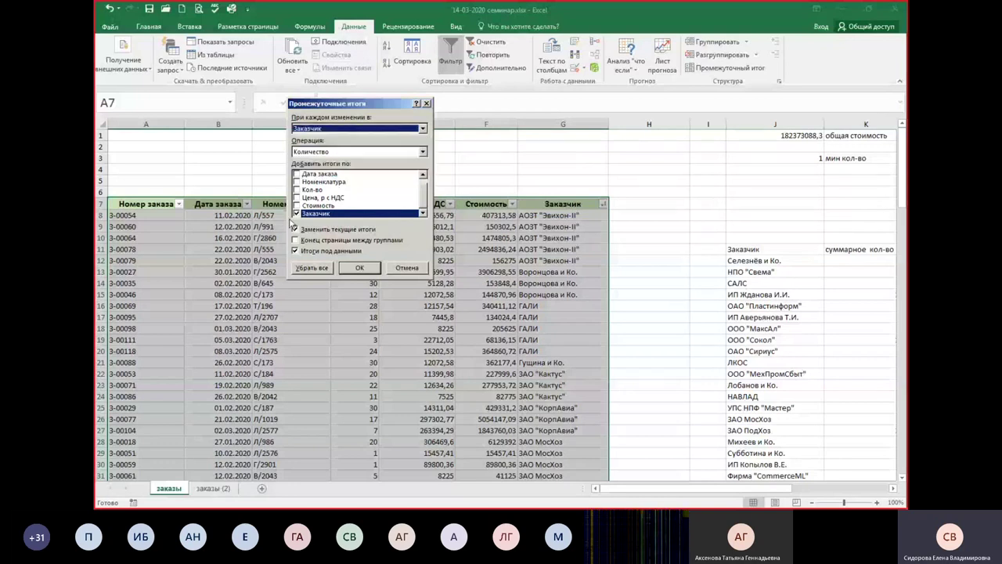
left_click(296, 213)
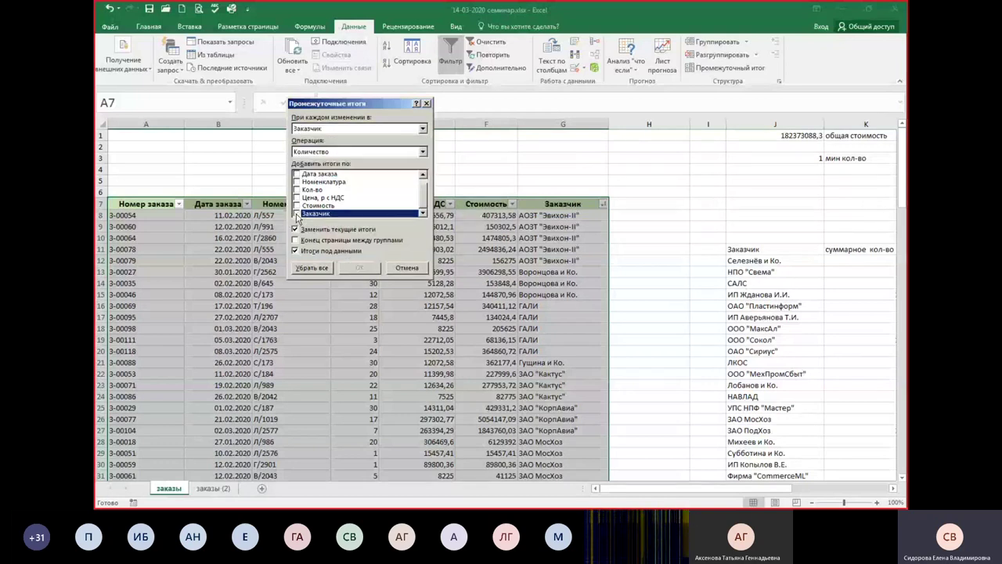
left_click(296, 190)
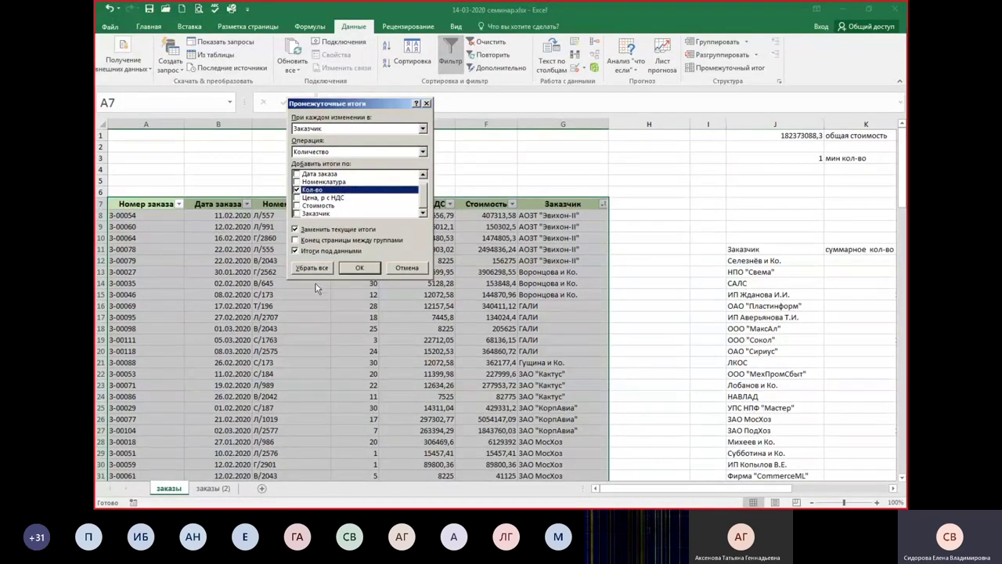
left_click(360, 267)
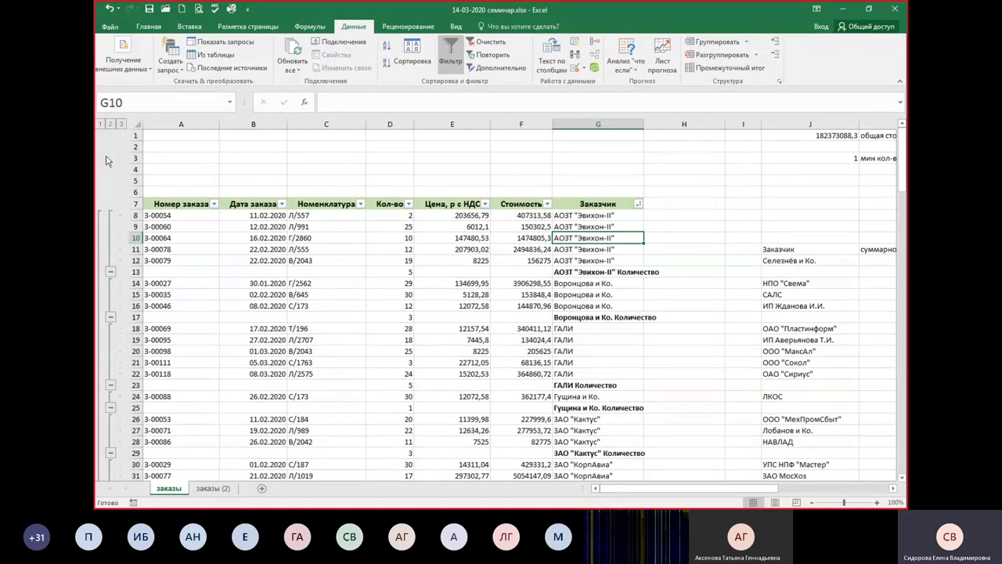
- Collapse the outline to customer subtotals, then undo to show all order rows again
left_click(110, 124)
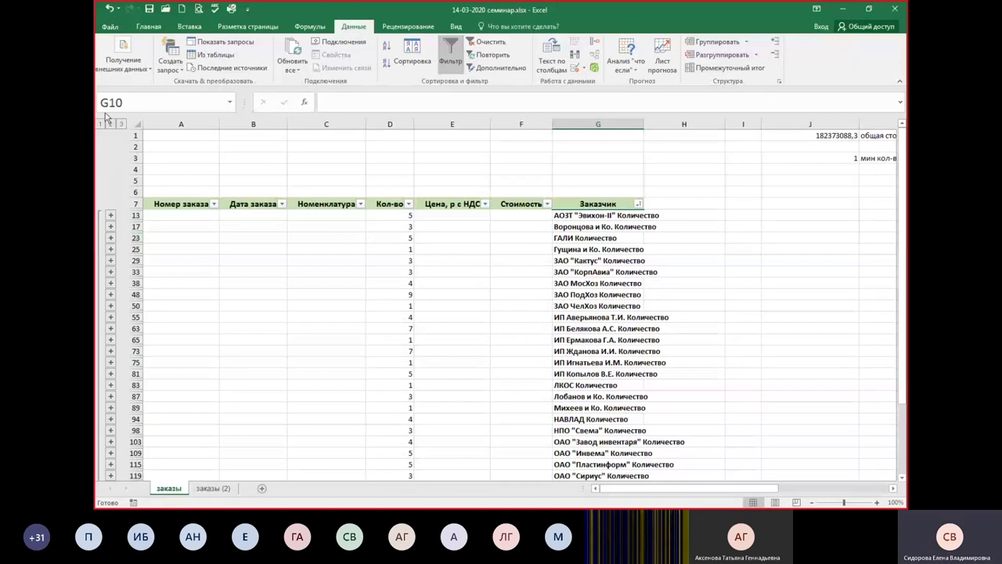
left_click(893, 488)
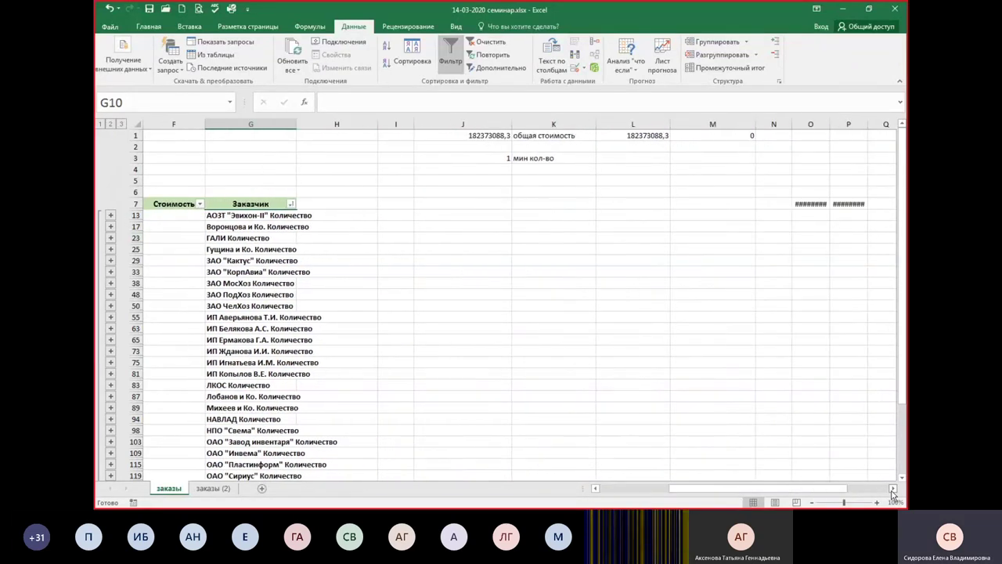
left_click_drag(824, 488, 782, 488)
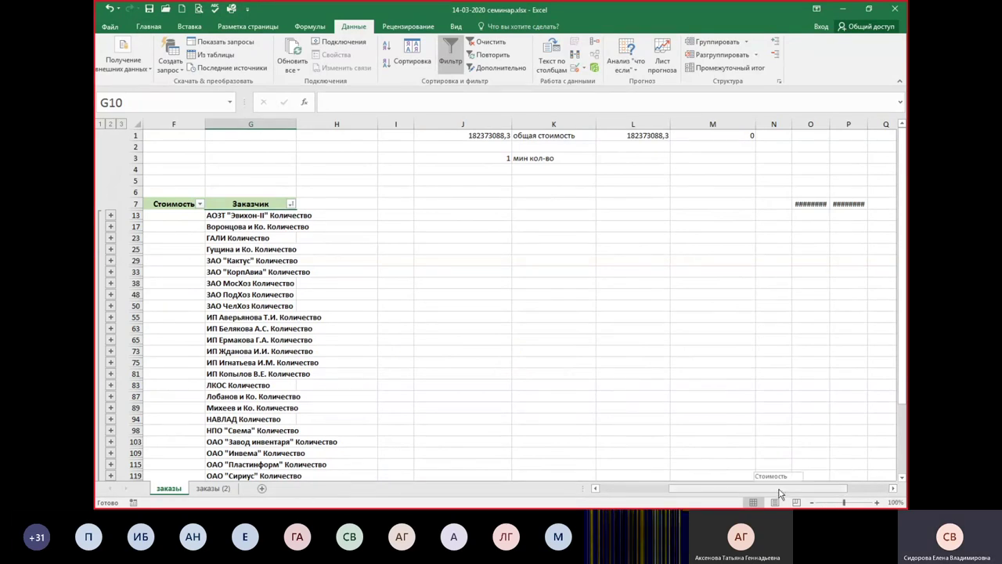
left_click(110, 8)
left_click(109, 9)
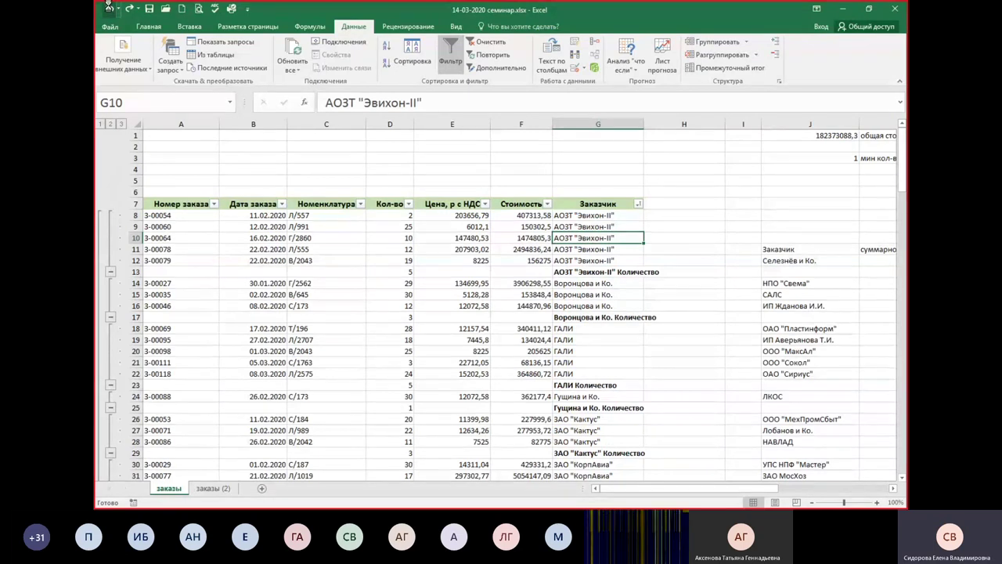
- Remove all subtotals from the orders table, then group rows 8–12 and undo that grouping
left_click(489, 295)
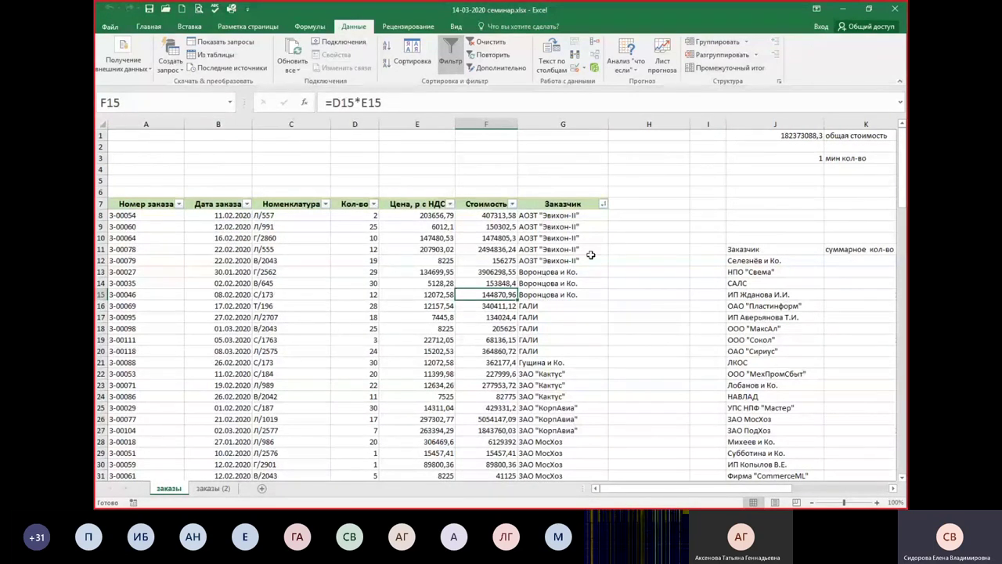
left_click_drag(100, 215, 99, 260)
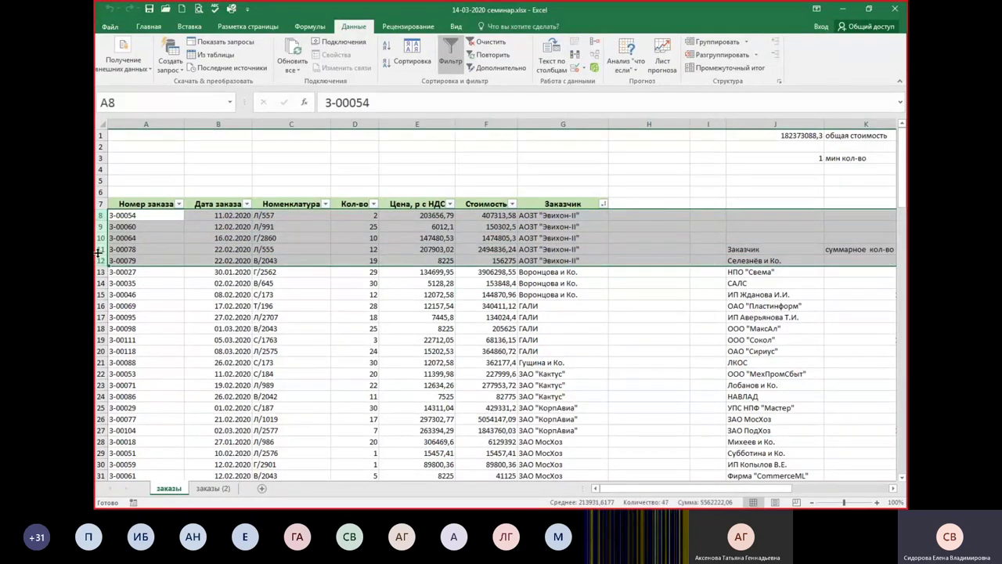
left_click(712, 43)
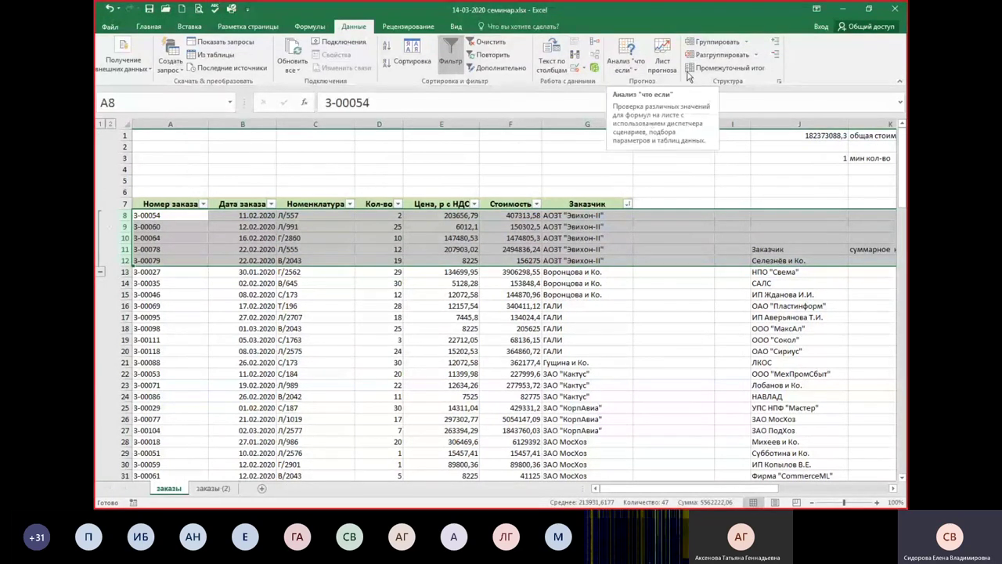
left_click(110, 9)
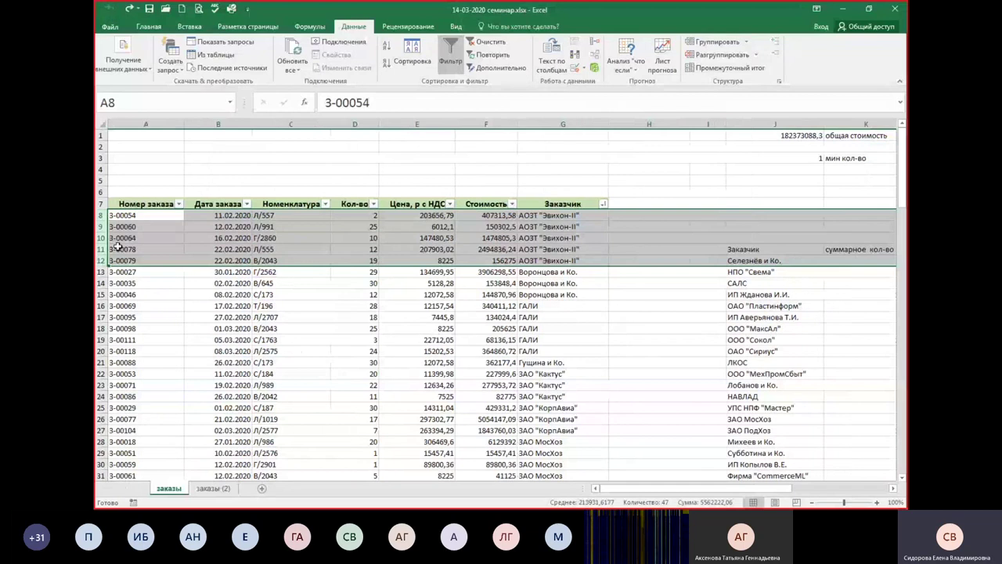
- Group order rows 8–11, 13–14 and 16–19 into three separate outline groups
left_click_drag(100, 215, 100, 249)
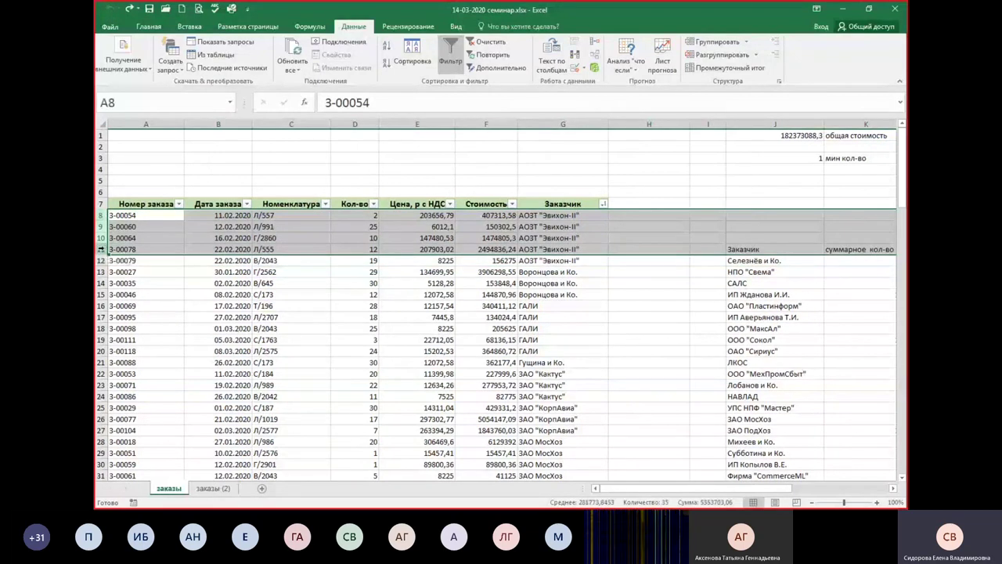
left_click(709, 42)
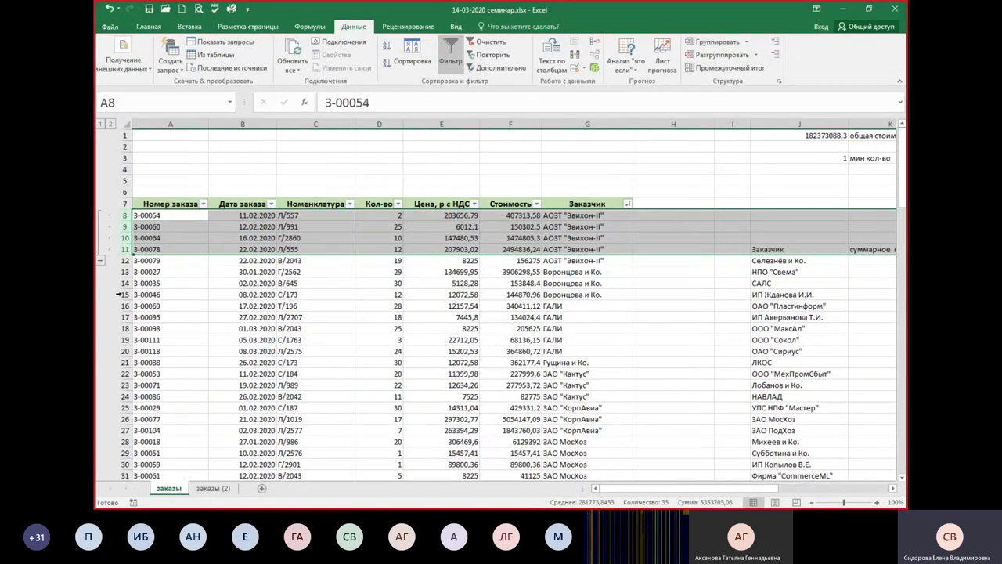
mouse_move(124, 272)
left_mouse_down()
mouse_move(127, 291)
mouse_move(126, 282)
left_mouse_up()
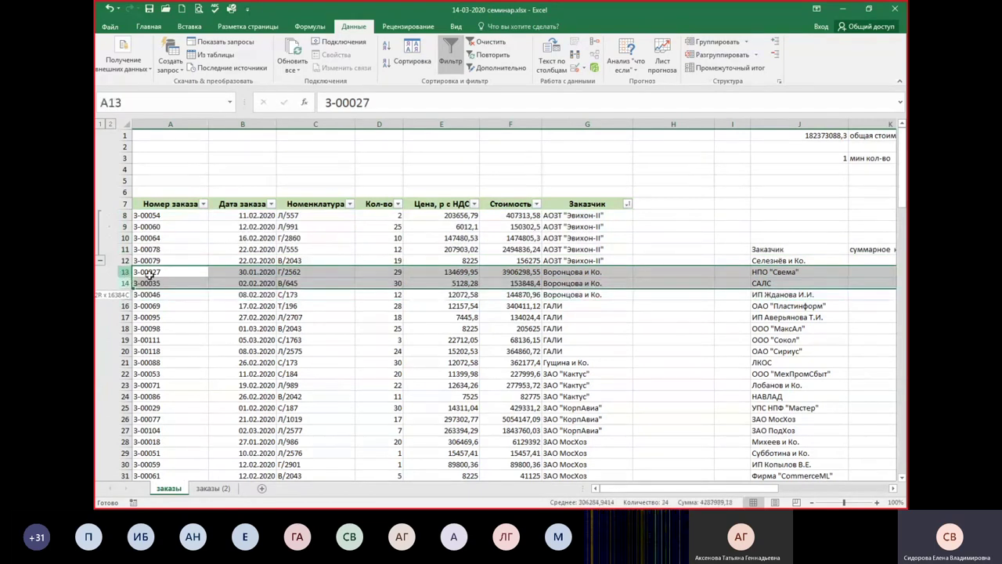
left_click(717, 45)
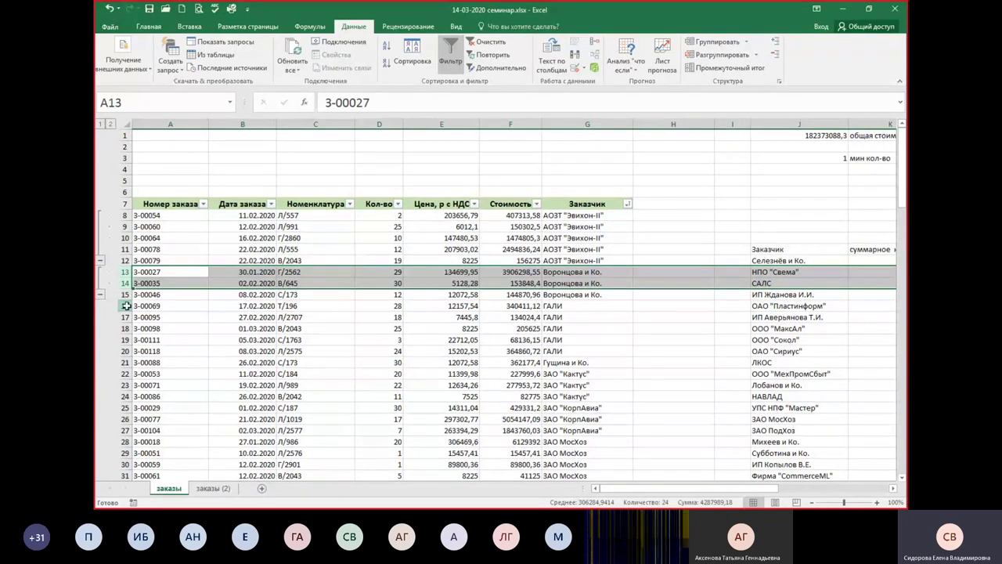
left_click_drag(126, 306, 133, 335)
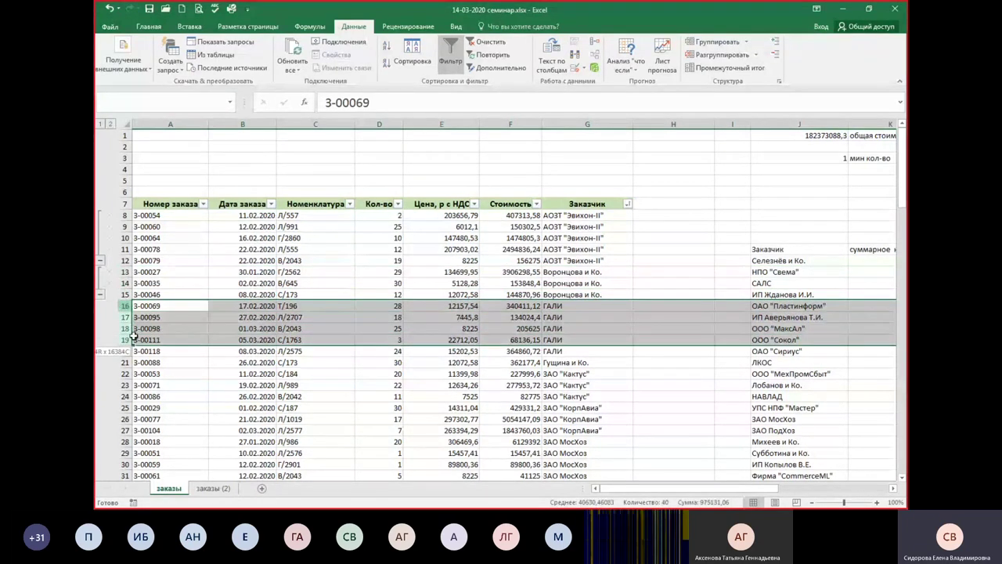
left_click(717, 42)
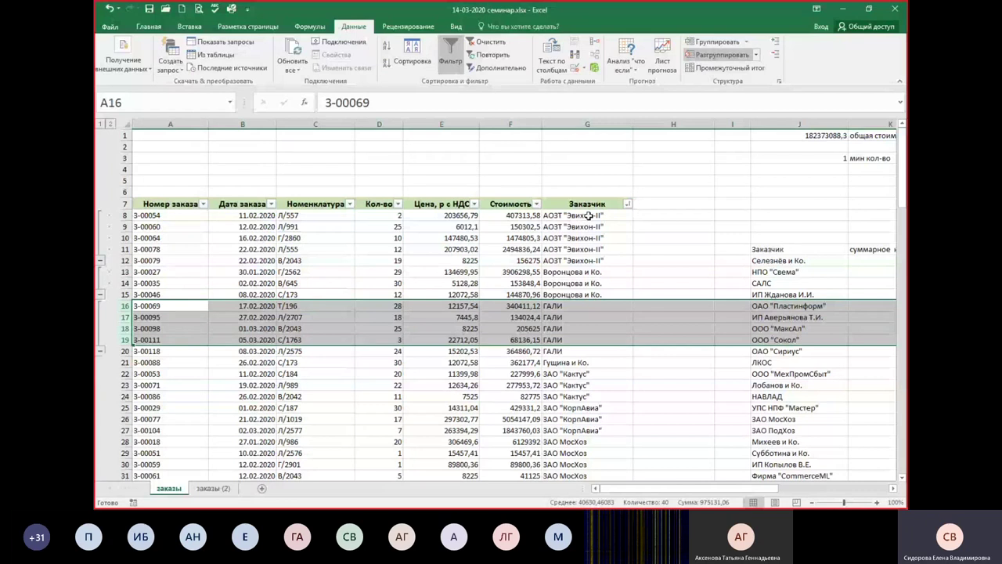
left_click(539, 271)
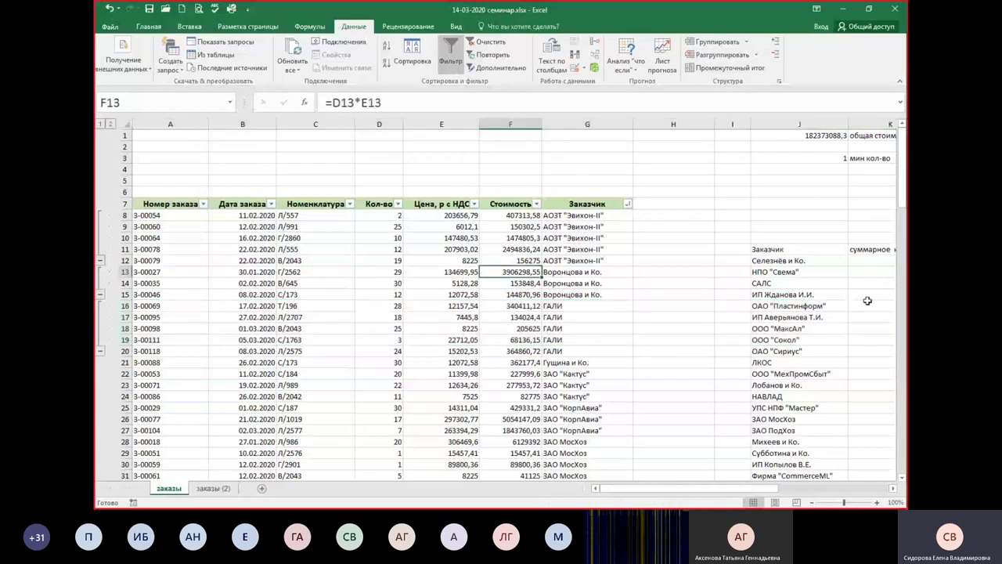
- Collapse the three row groups to hide those orders
left_click(100, 262)
left_click(101, 249)
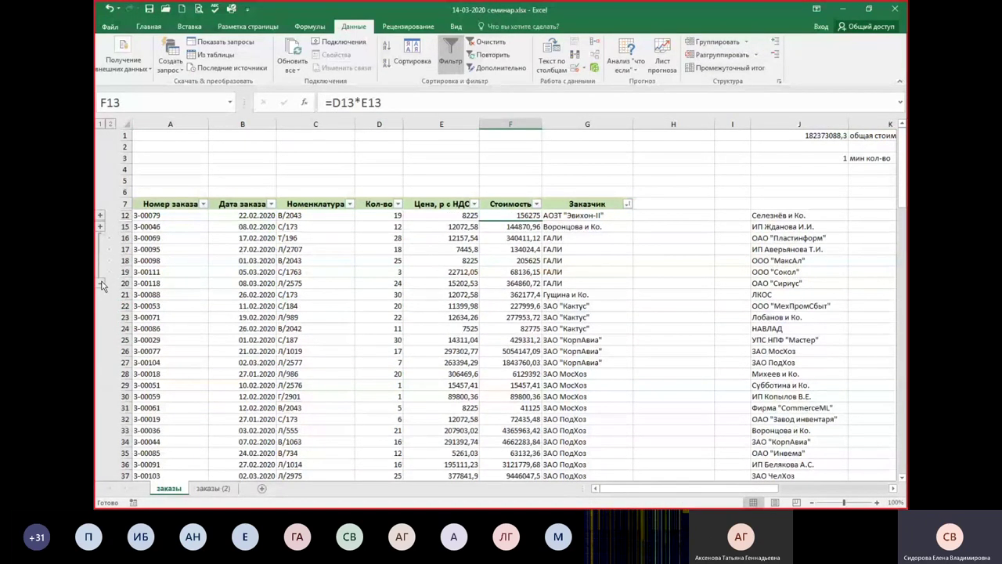
left_click(101, 284)
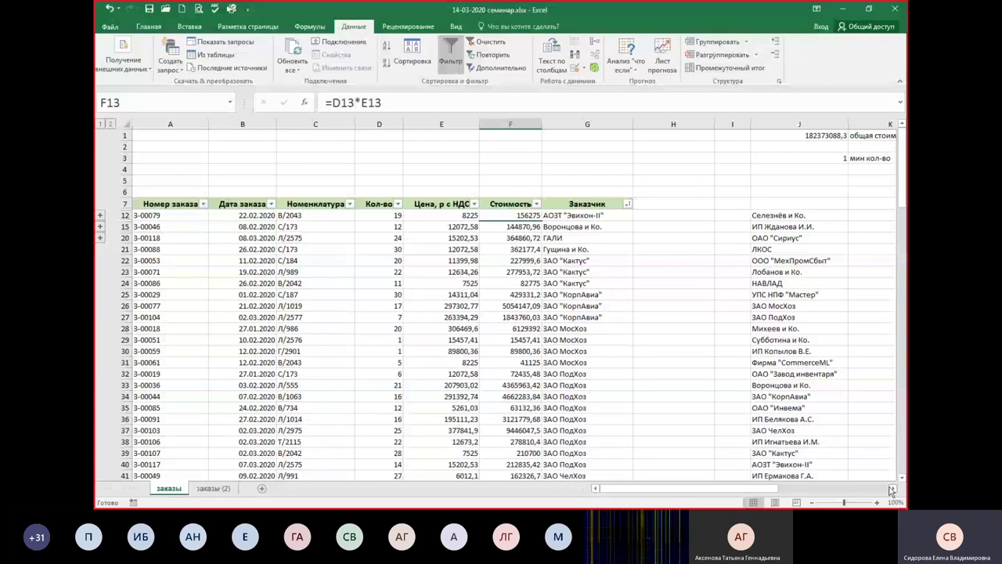
left_click(891, 489)
left_click(891, 488)
left_click(891, 489)
left_click(891, 489)
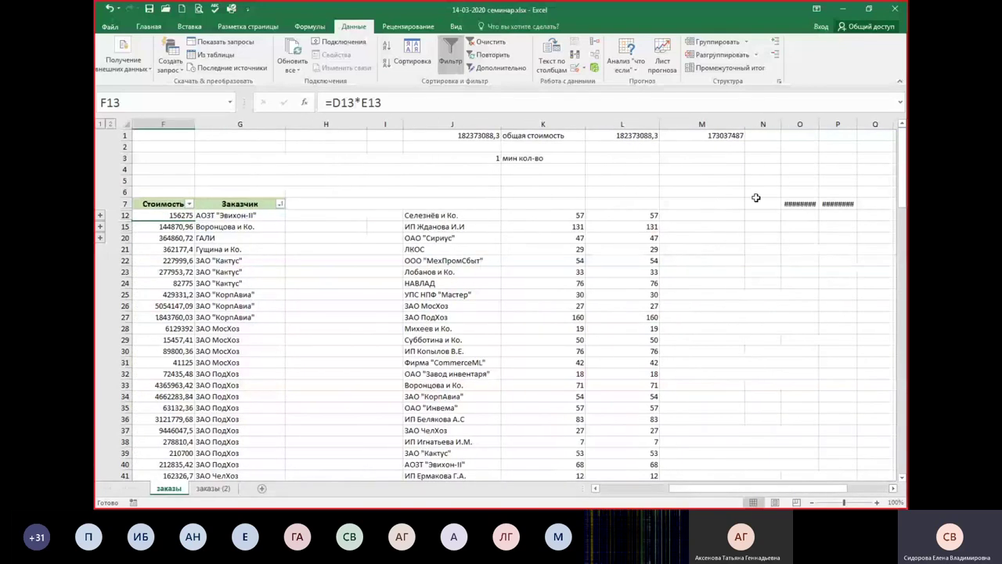
- Compare the SUM total in J1 with the SUBTOTAL 9 and 109 totals in L1 and M1
left_click(465, 136)
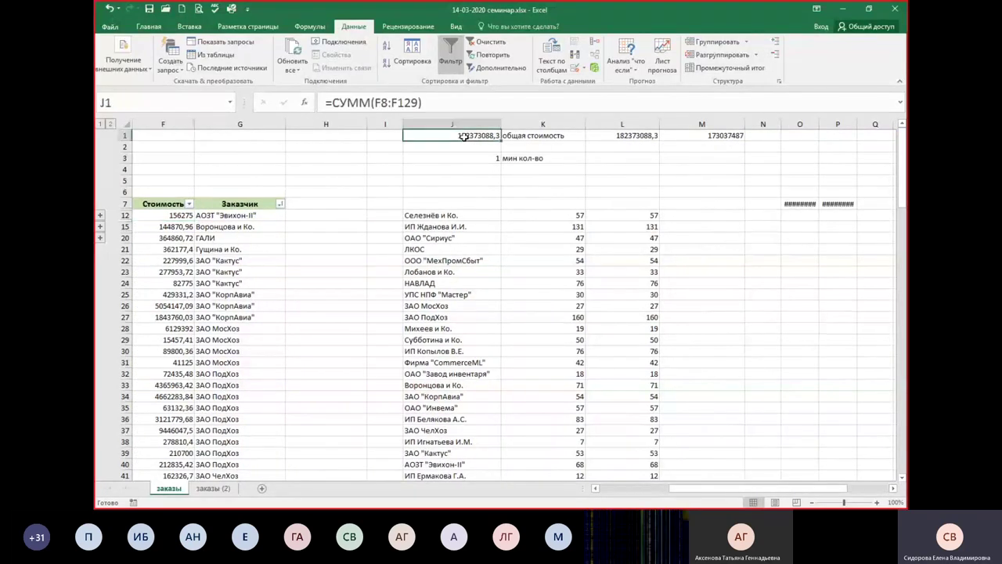
left_click(629, 136)
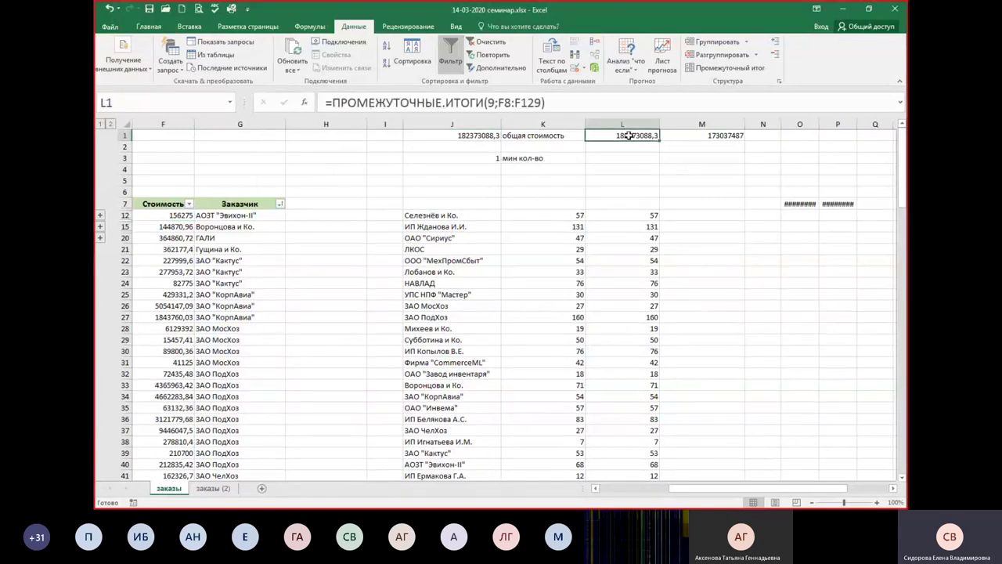
left_click(724, 141)
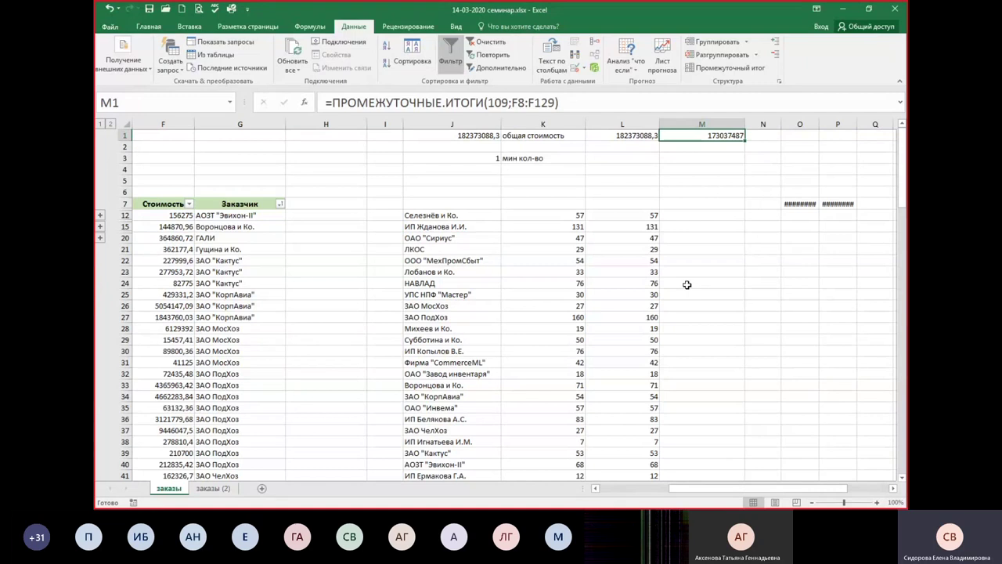
- On sheet заказы (2), confirm the SUBTOTAL 109 total formula in F130
left_click(206, 492)
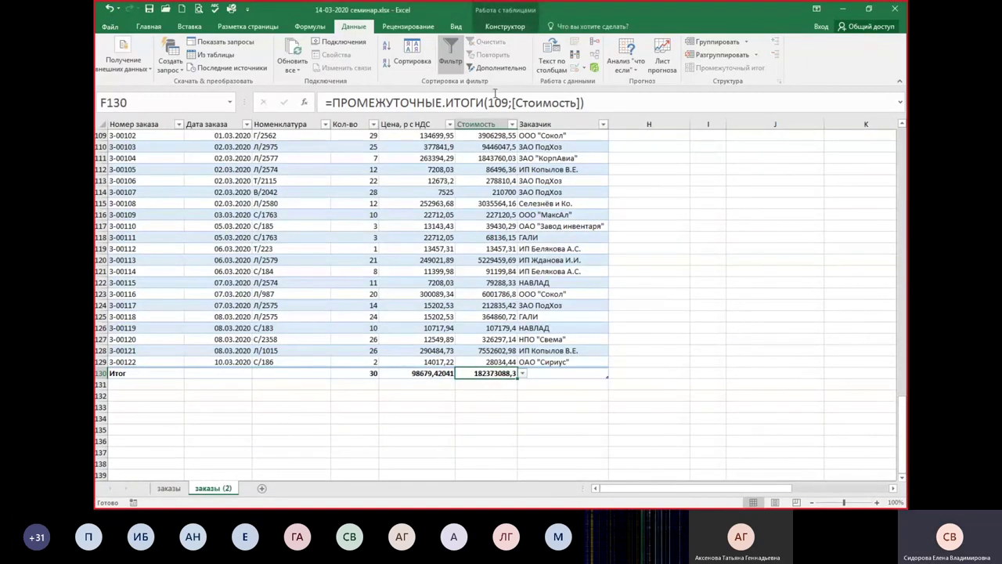
double_click(498, 102)
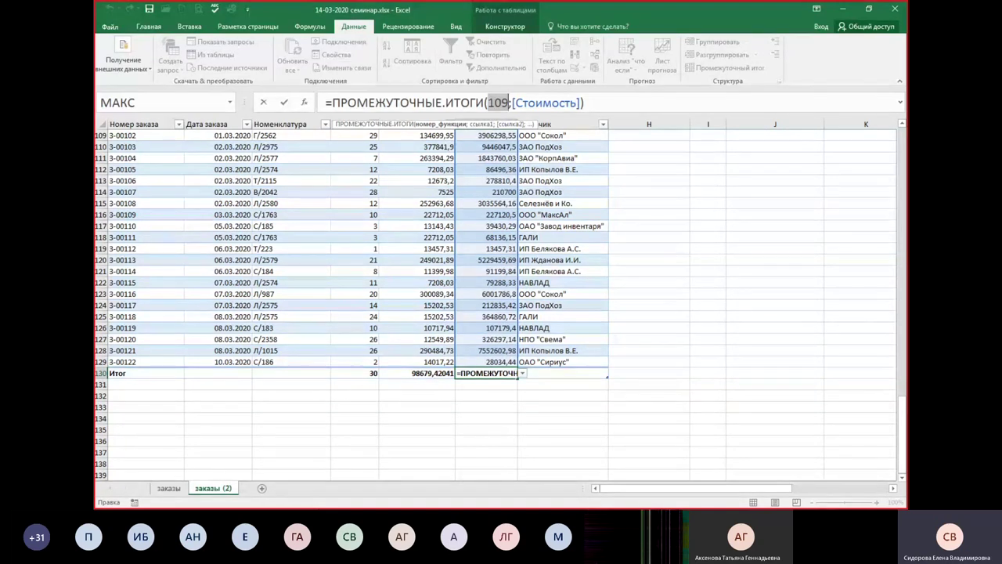
key("Return")
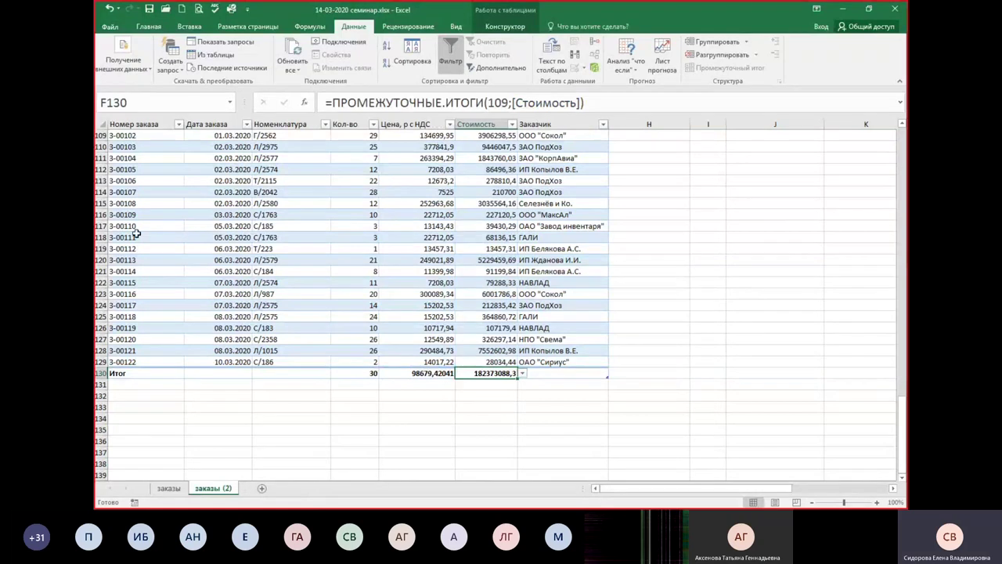
- Hide table rows 110–119 and check the row 130 totals, leaving Стоимость at 167123565,6
left_click_drag(100, 147, 100, 248)
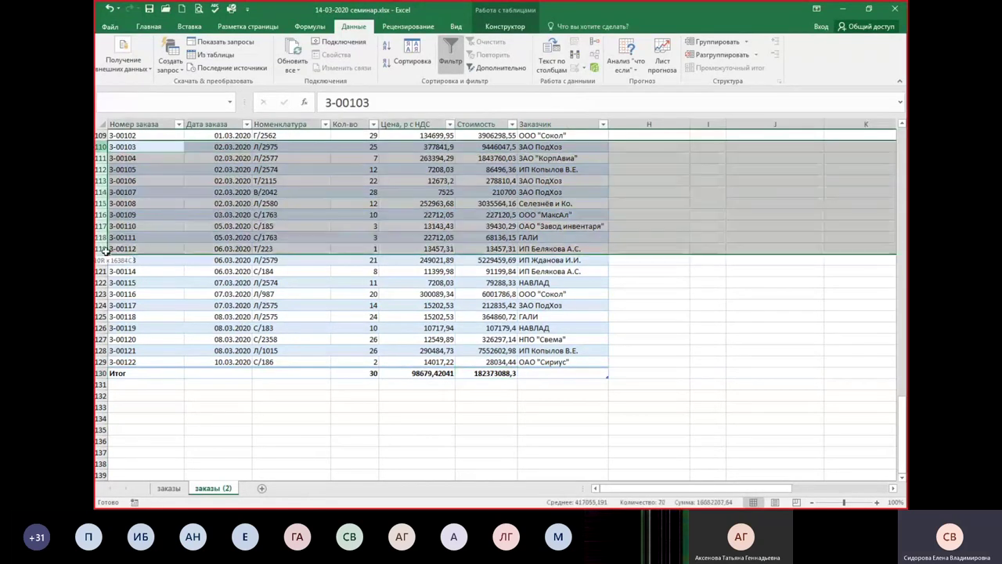
right_click(100, 213)
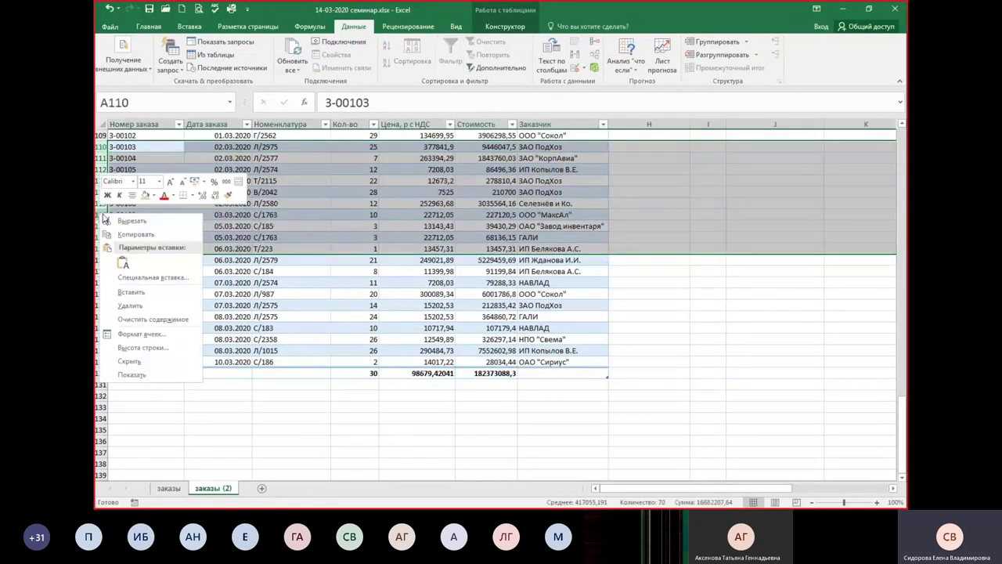
left_click(129, 361)
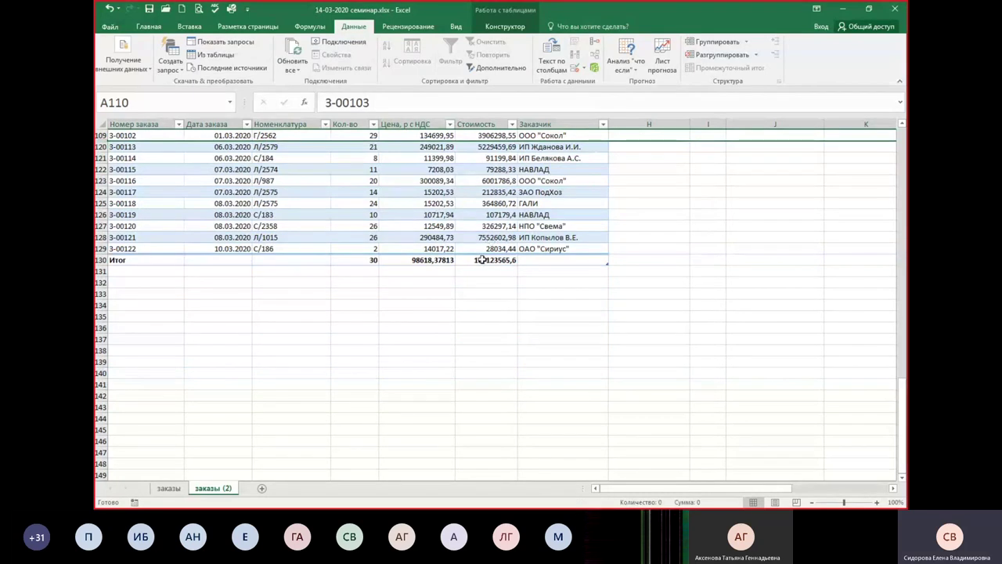
left_click_drag(482, 260, 361, 257)
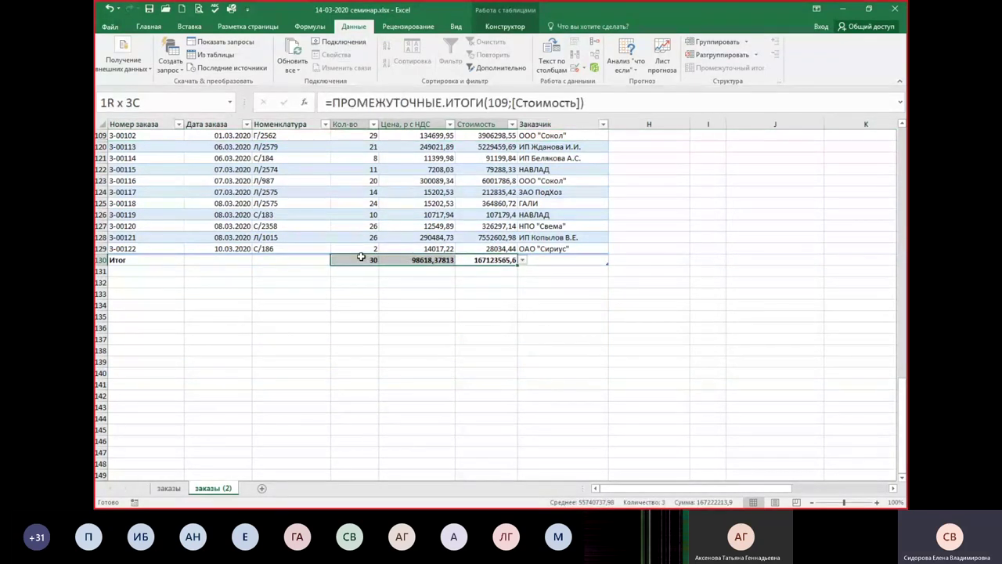
left_click(322, 182)
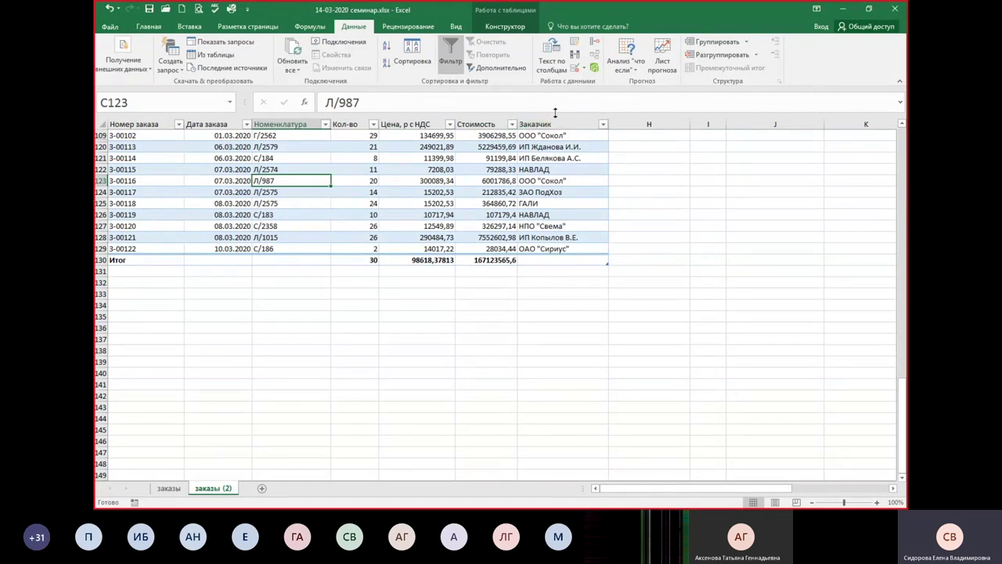
left_click(495, 27)
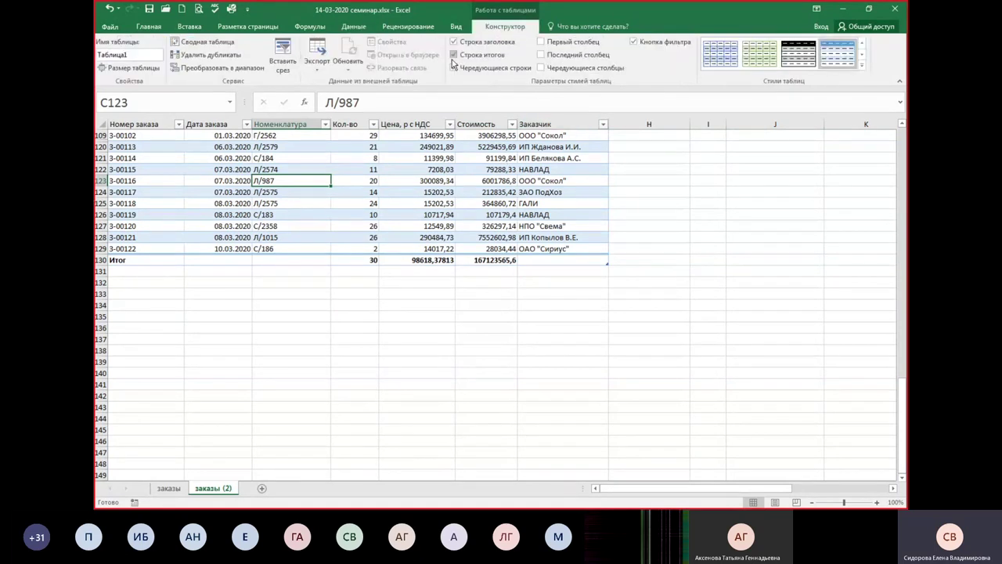
left_click(487, 262)
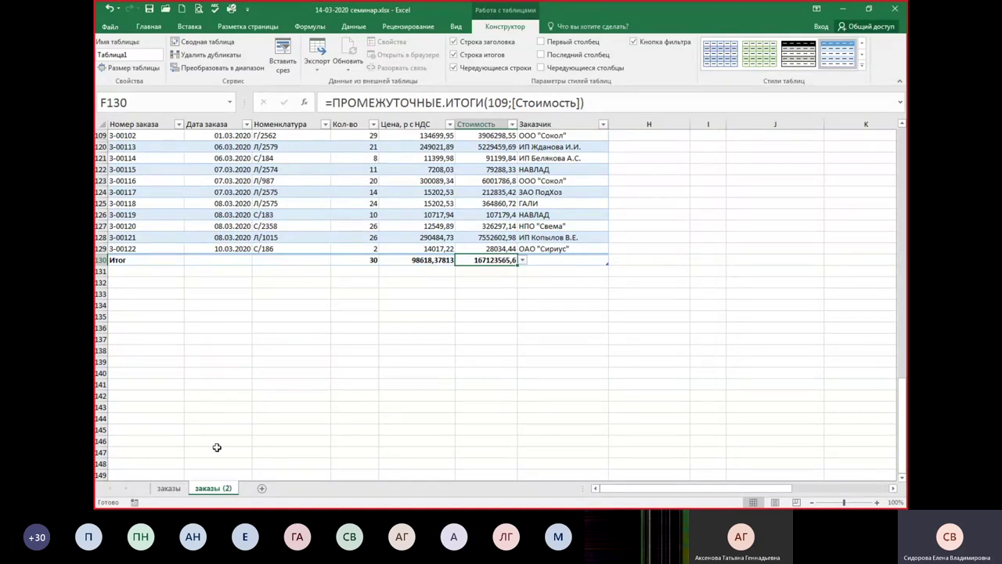
left_click(169, 488)
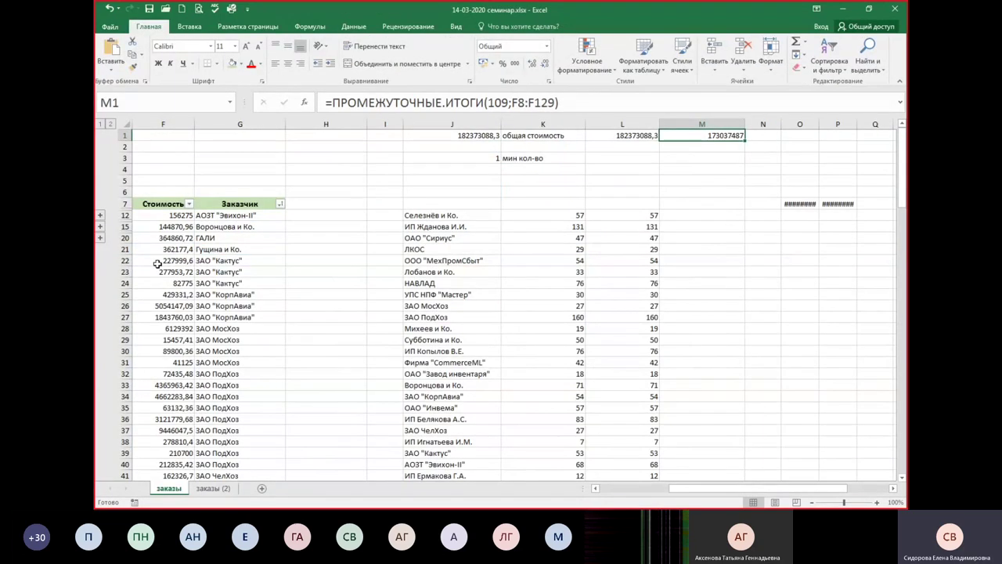
left_click(611, 138)
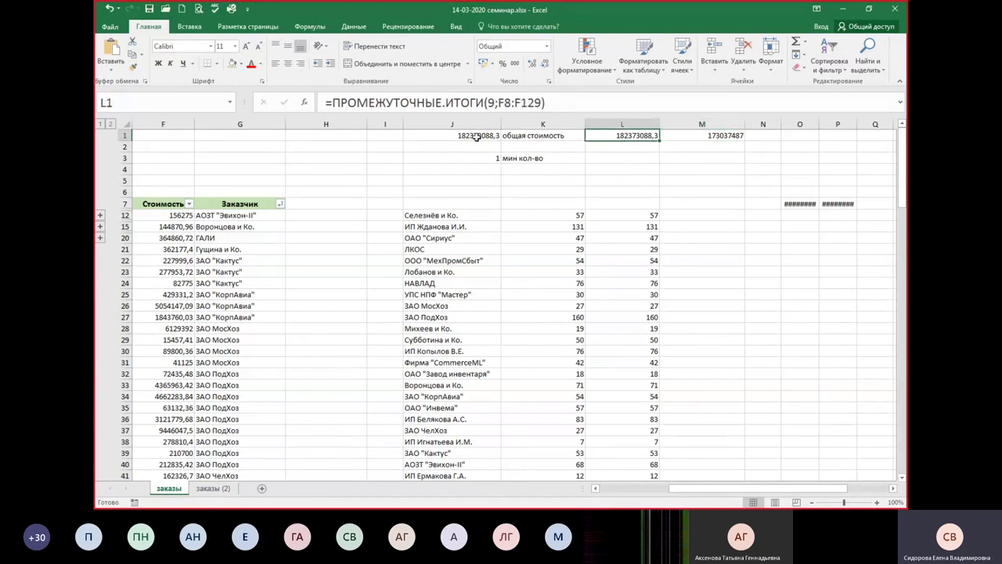
left_click(460, 136)
left_click(633, 135)
left_click(212, 261)
left_click(235, 238)
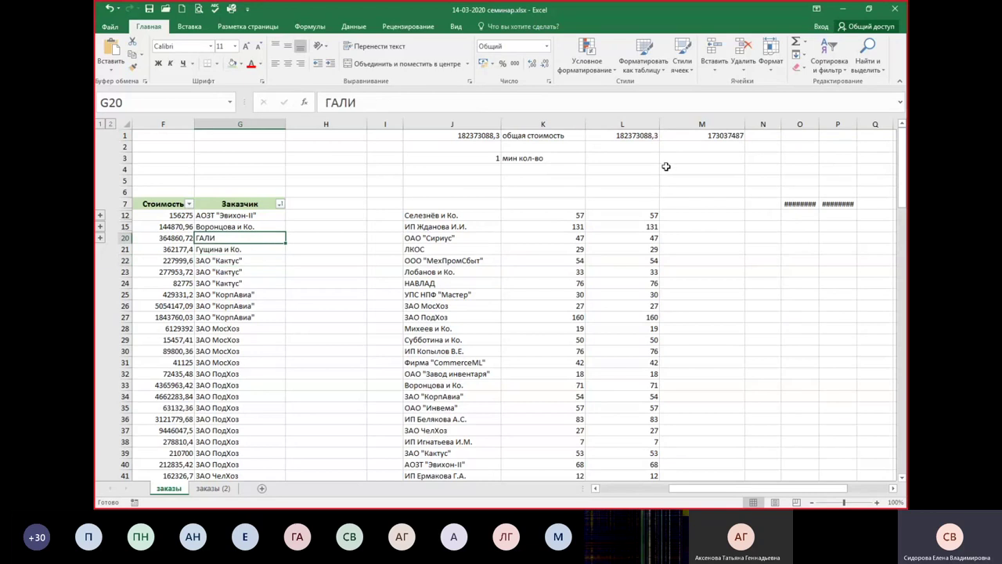
left_click(700, 134)
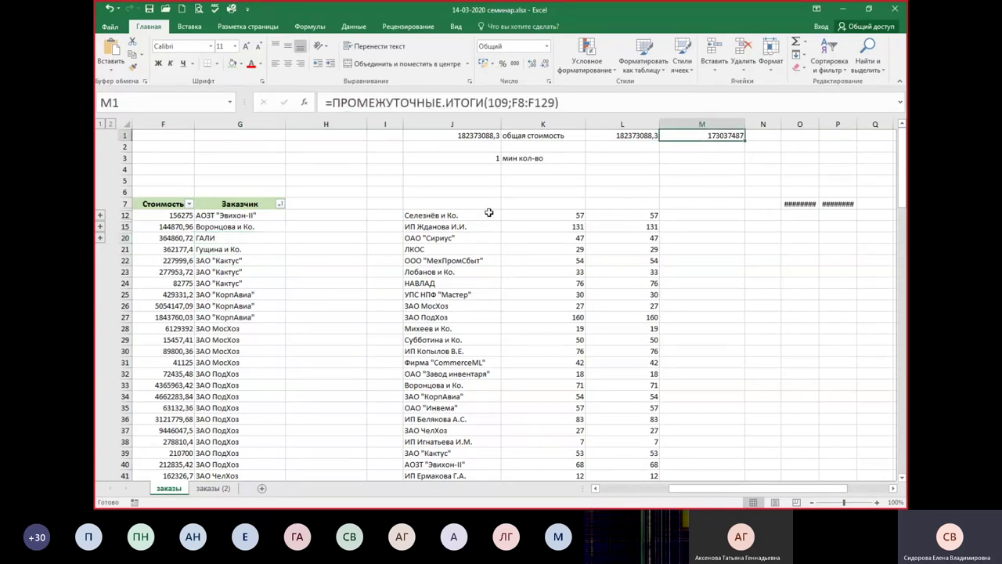
left_click(215, 249)
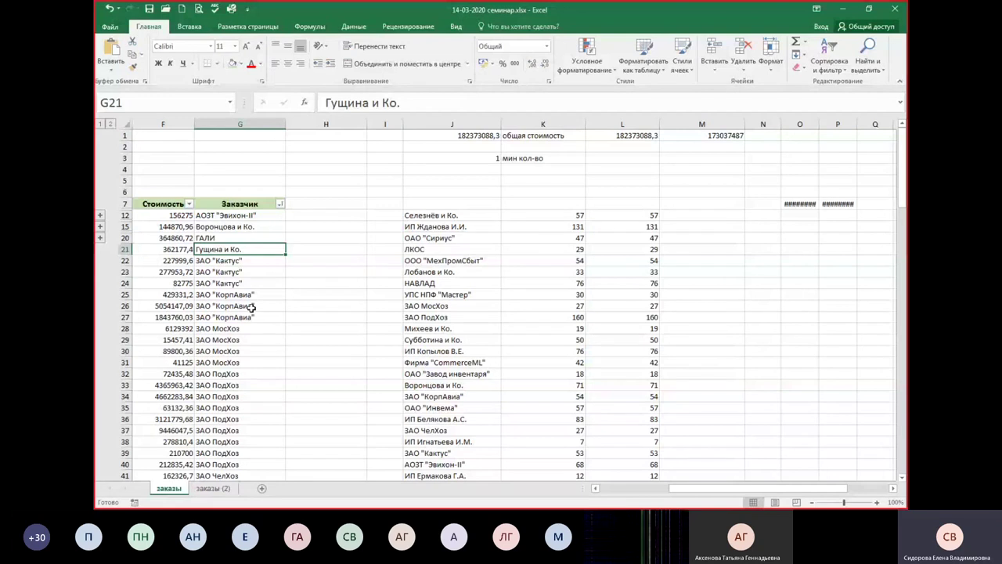
left_click(222, 294)
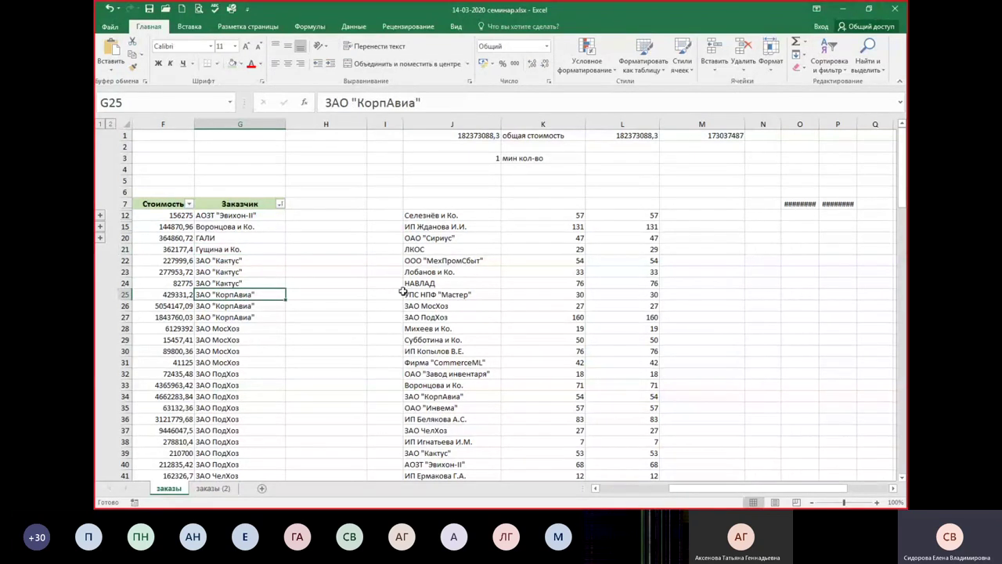
left_click(223, 489)
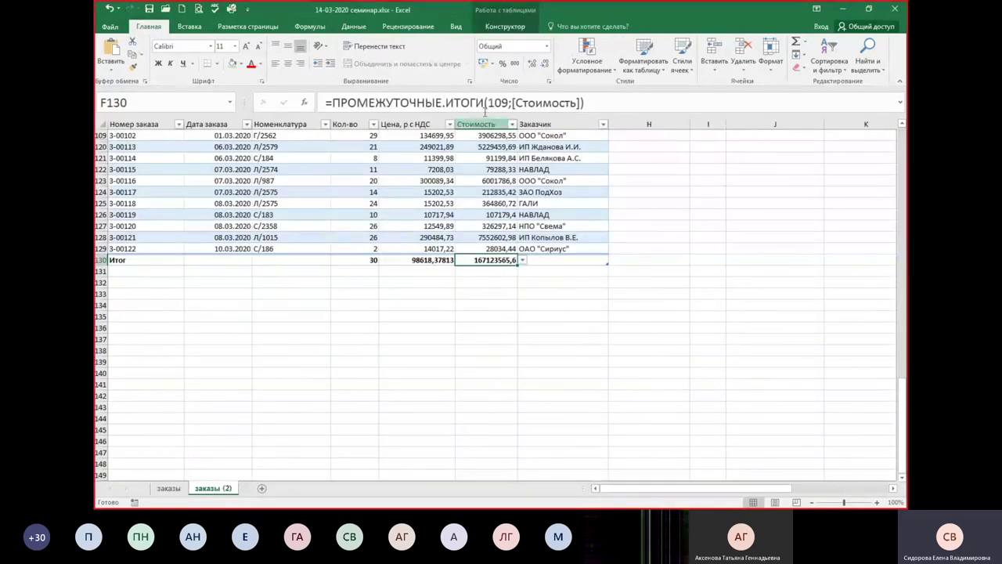
- Check row 124's Стоимость formula and quantity 14, then save and close 14-03-2020 семинар.xlsx
left_click(511, 192)
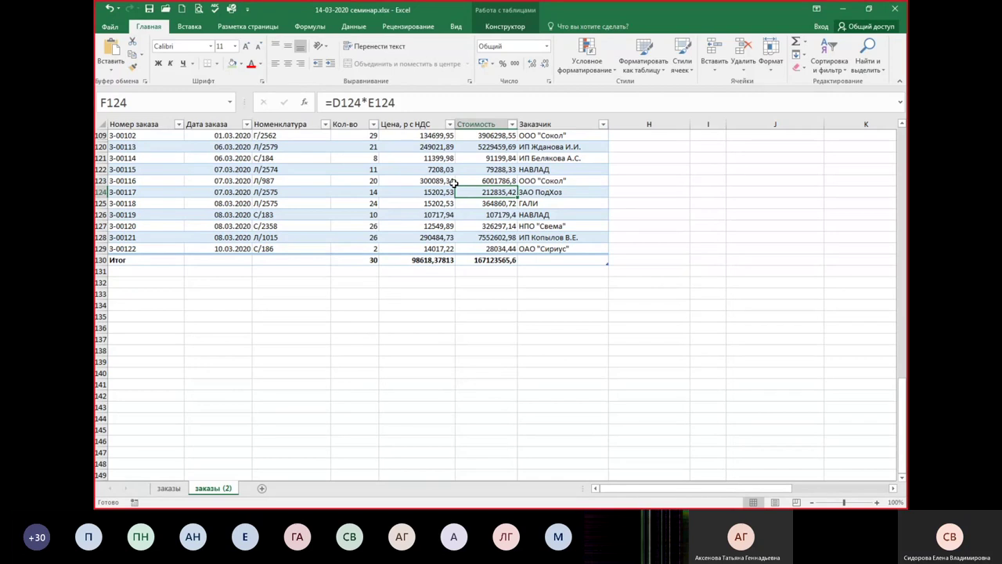
left_click(374, 190)
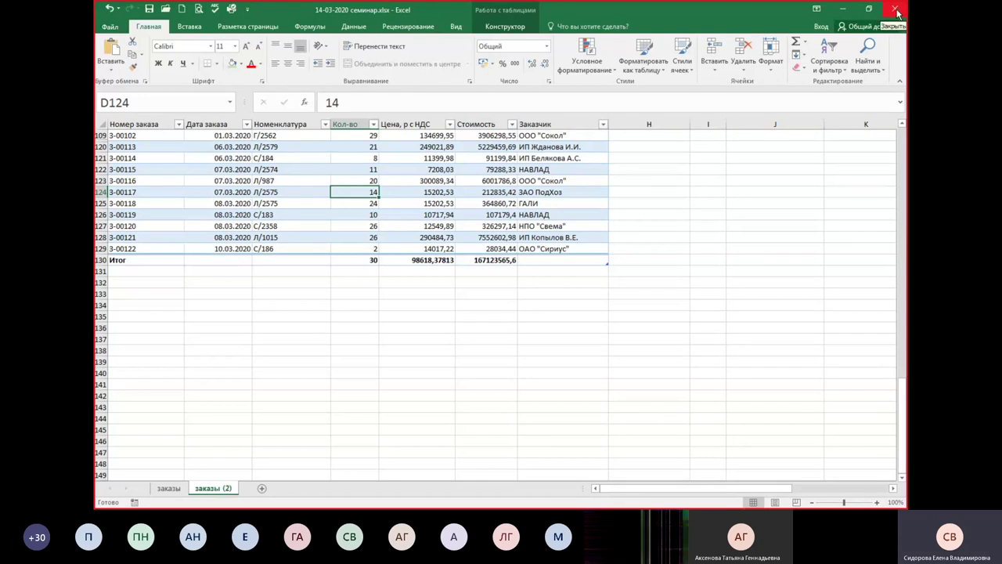
left_click(898, 11)
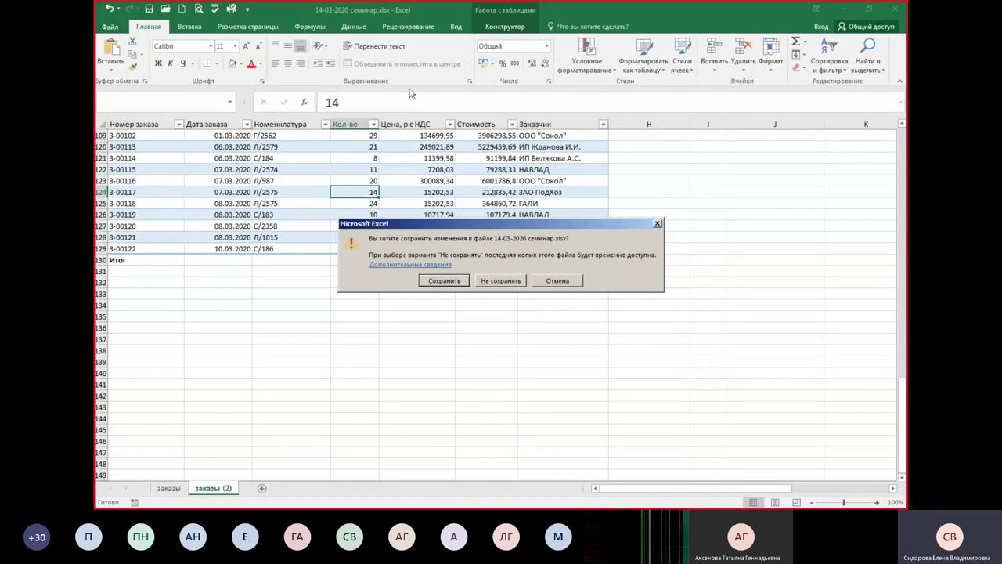
left_click(444, 280)
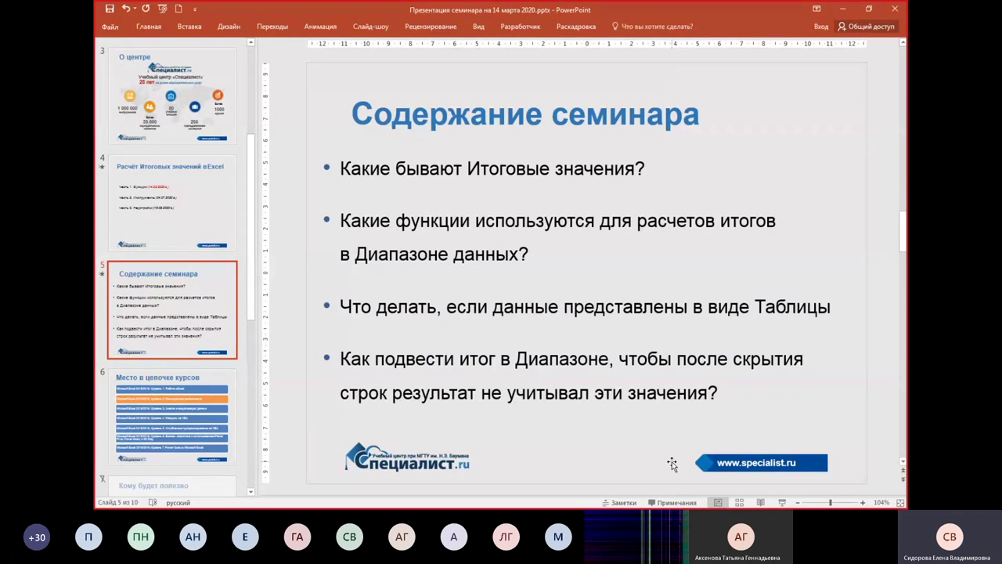
- Present the seminar contents slide from the current slide, reveal its four questions, and advance
key("shift+F5")
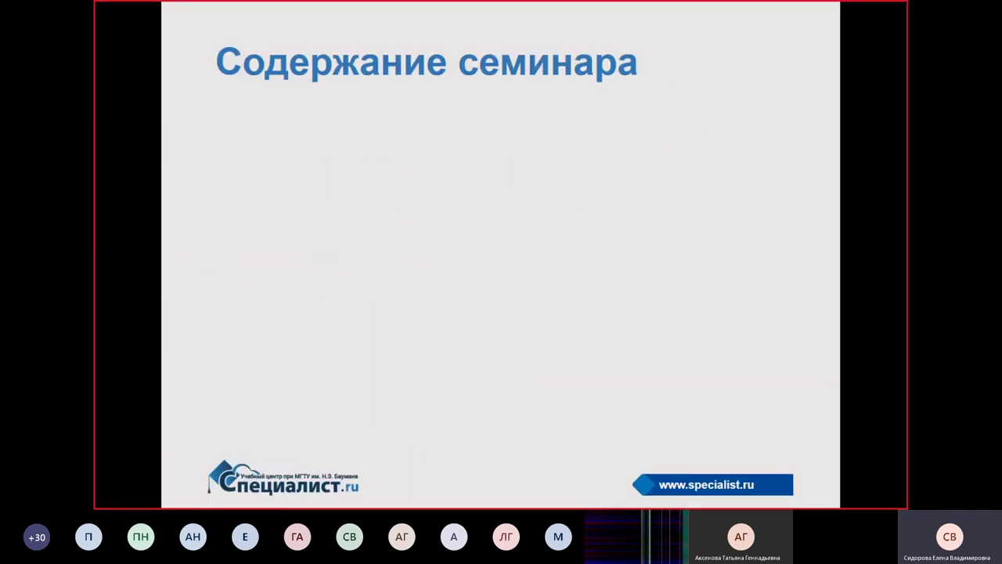
key("Right")
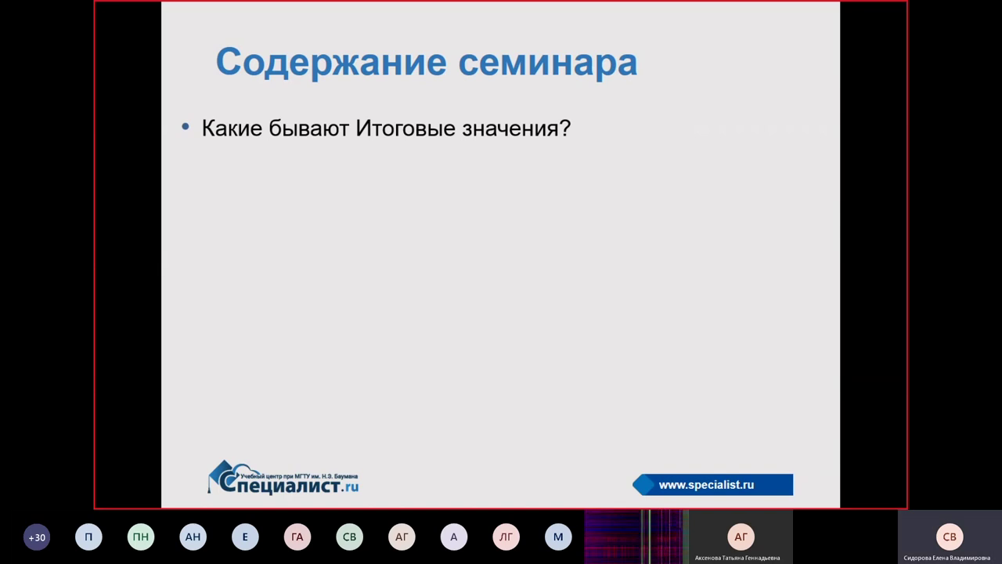
key("Right")
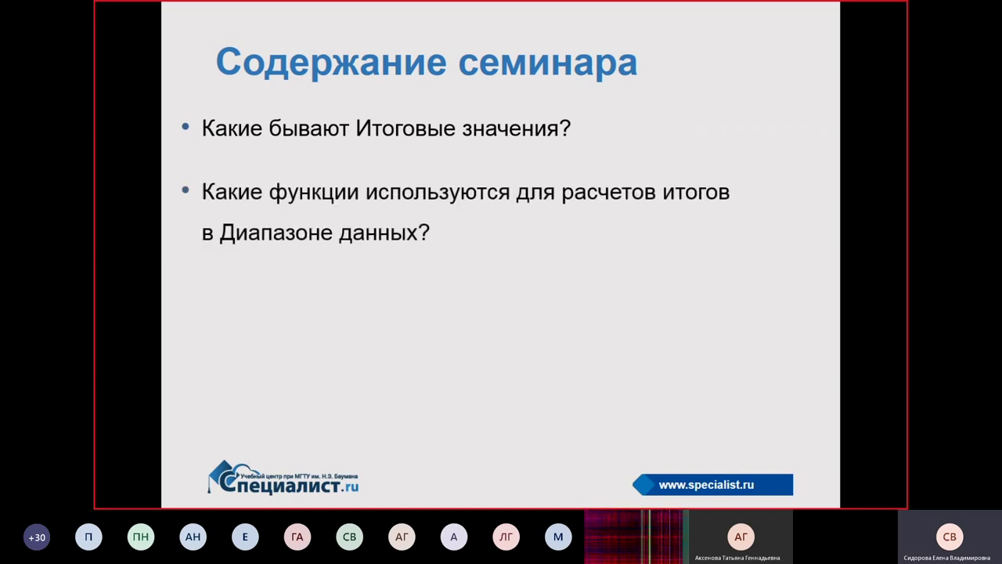
key("Right")
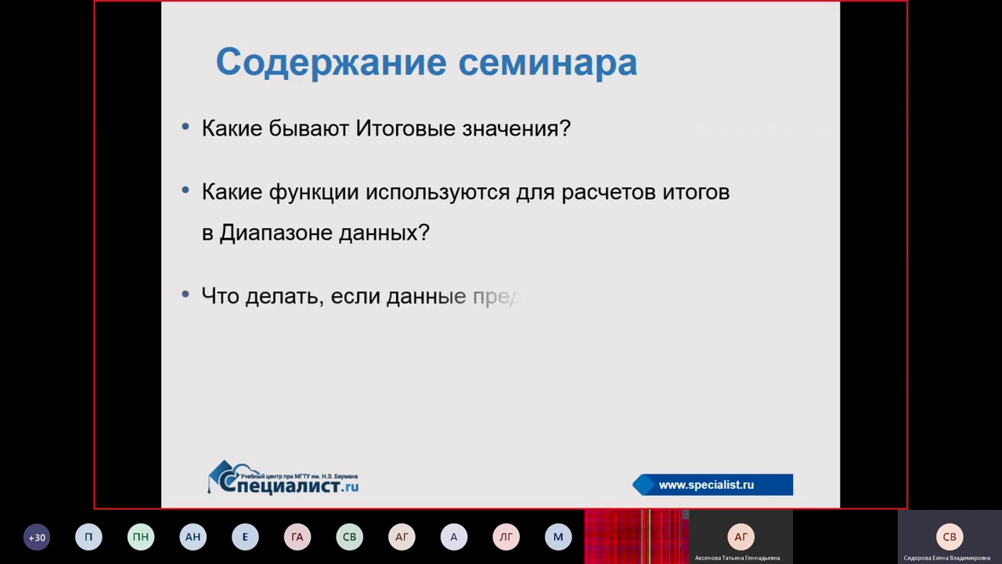
key("Right")
key("Right")
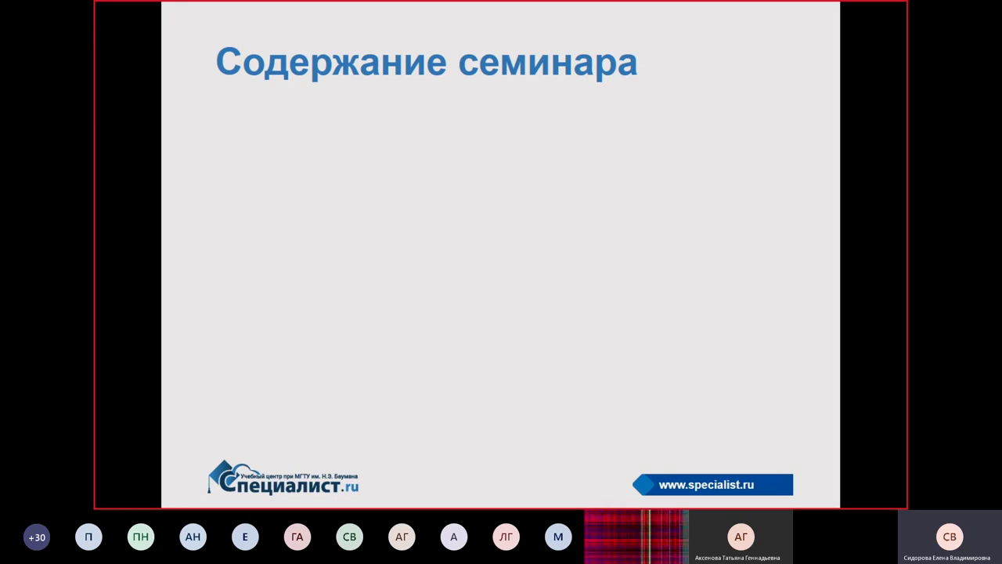
key("Right")
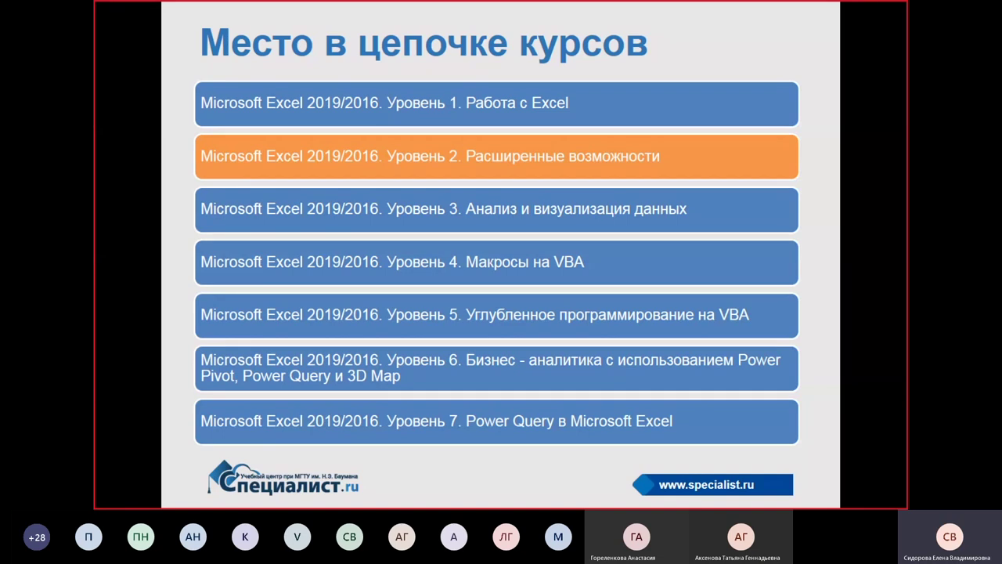
- Advance the slideshow to the Документы об окончании slide
key("Right")
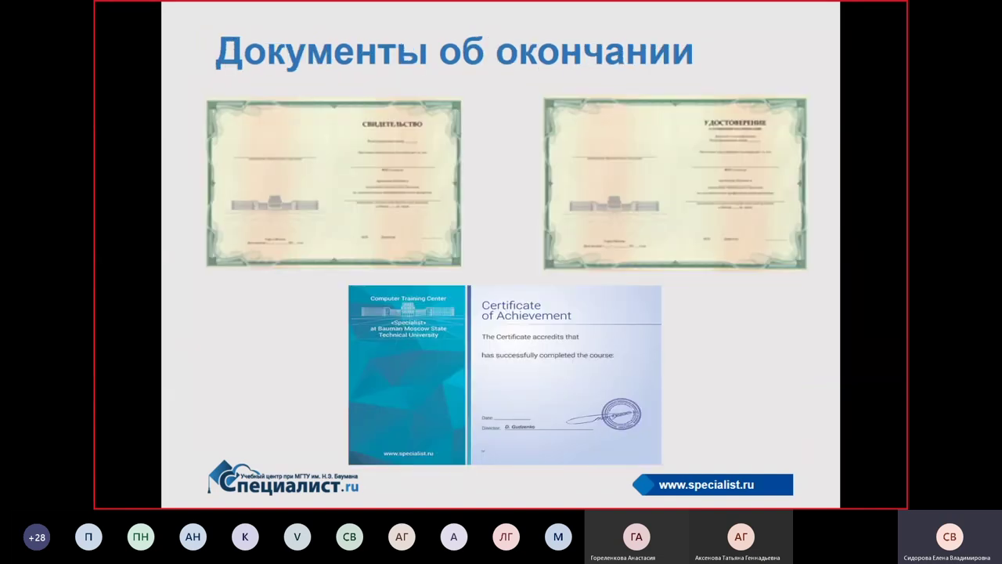